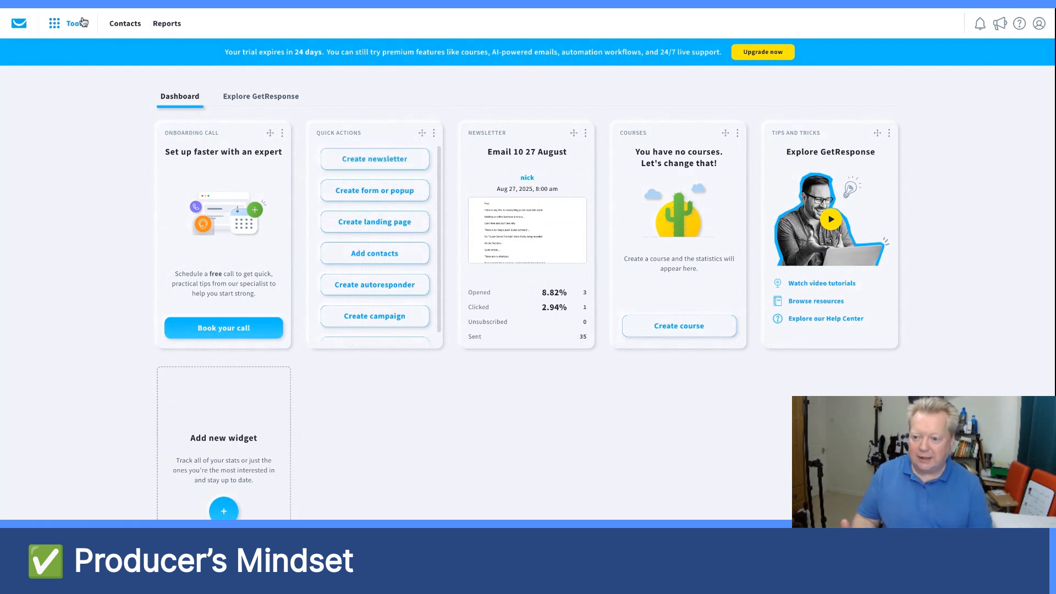
Step: Open the account's email and domain settings and review the sending domain's SPF, DMARC and DKIM authentication and the sender address status
click(1039, 25)
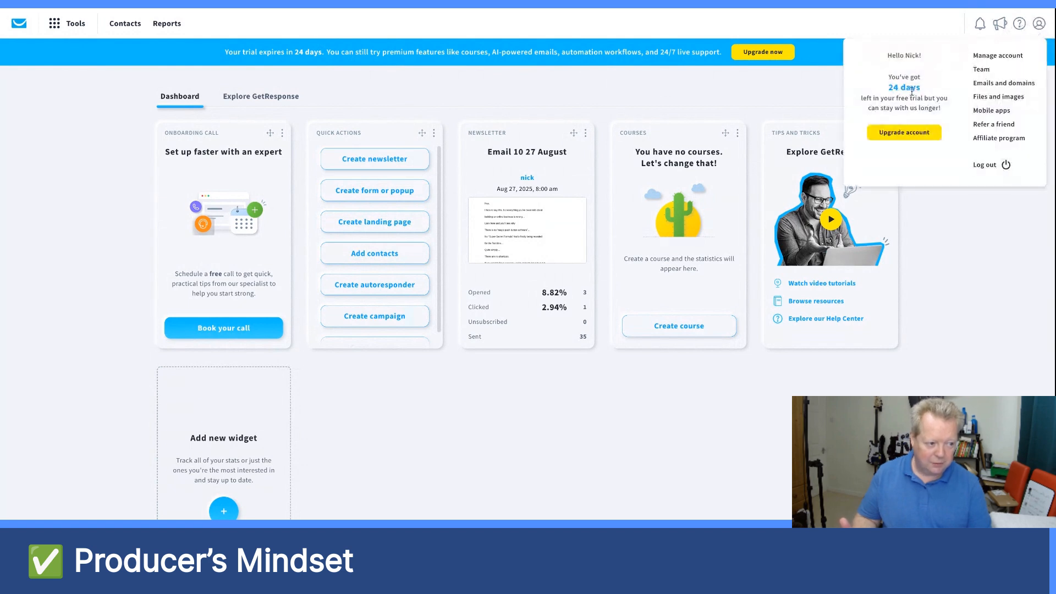
click(987, 84)
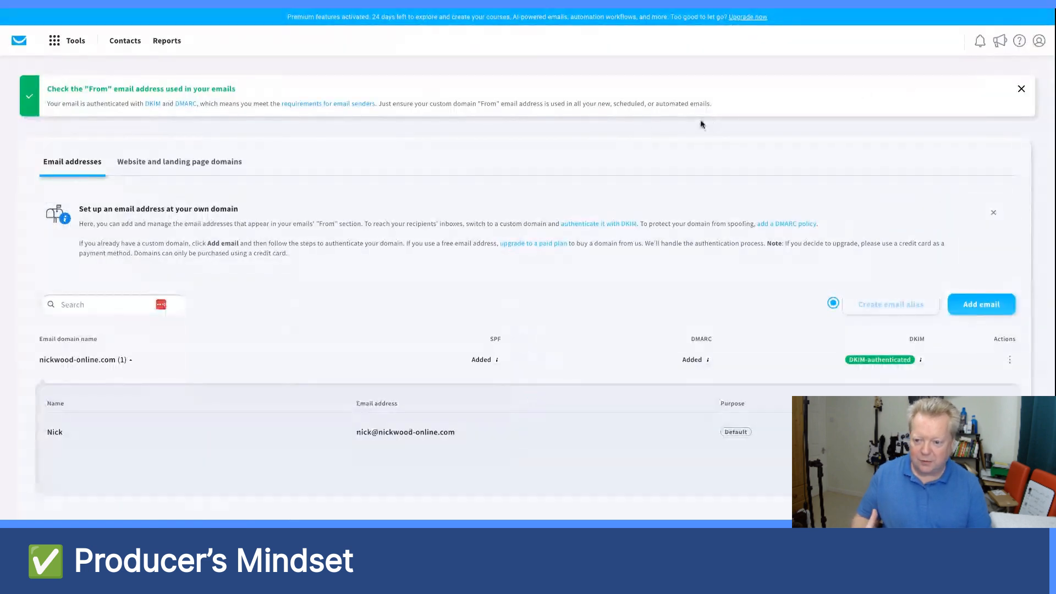
scroll(350, 172, down, 1)
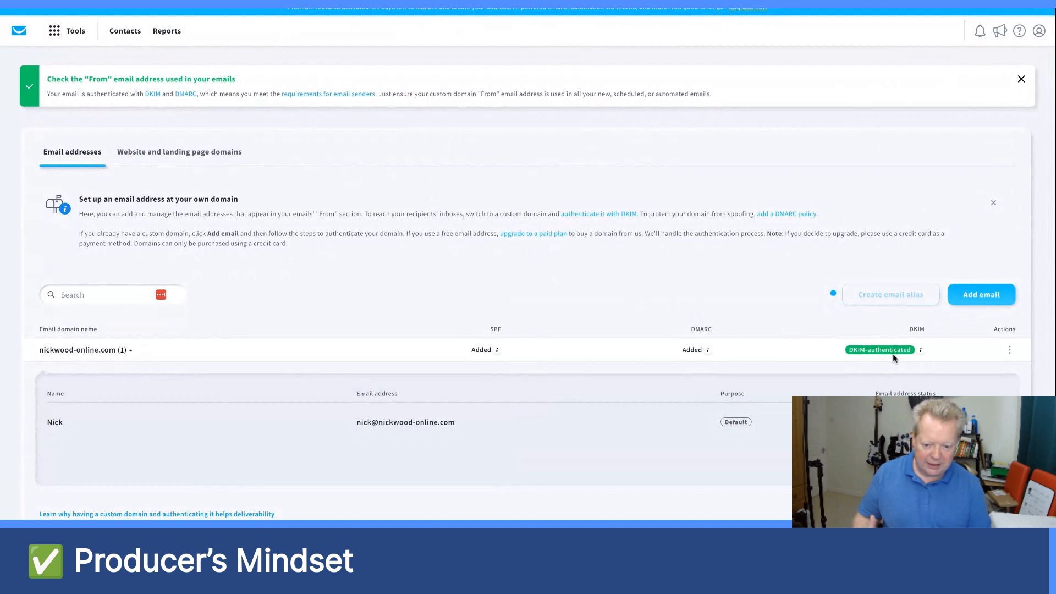
scroll(370, 330, down, 1)
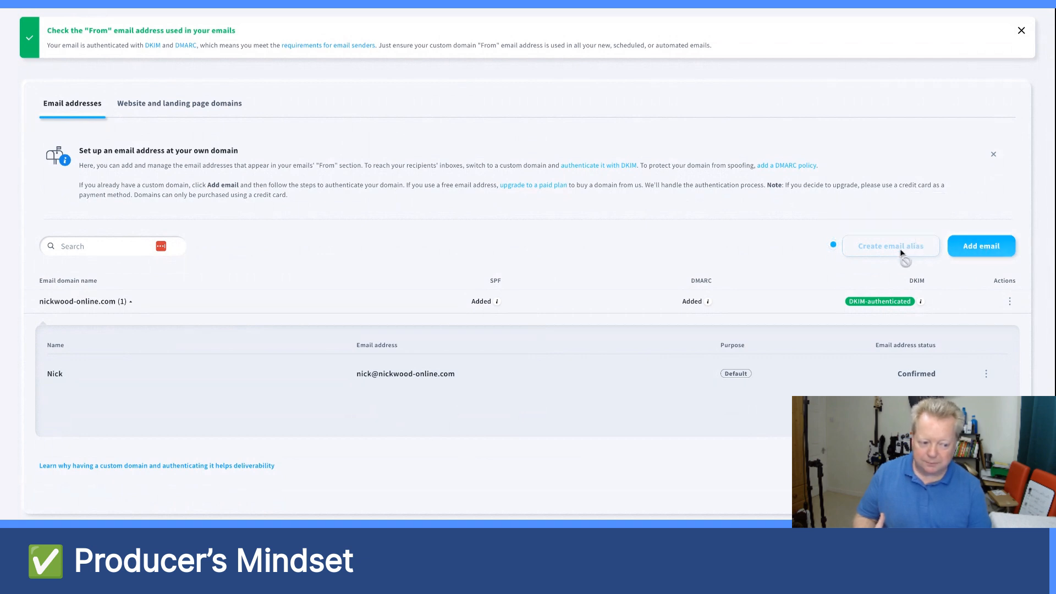
click(986, 376)
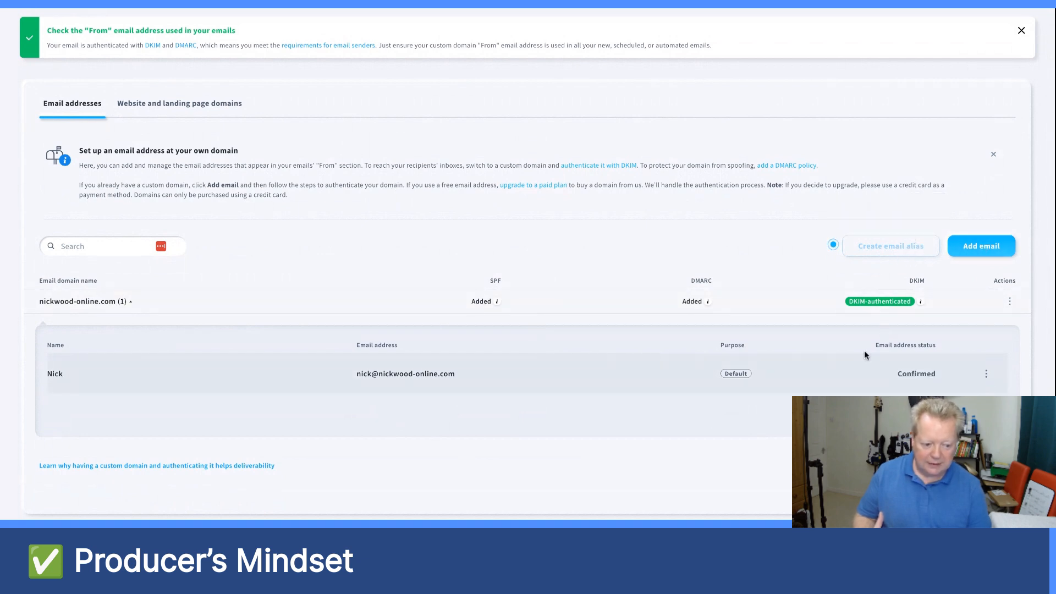
scroll(586, 318, down, 2)
scroll(586, 318, down, 2)
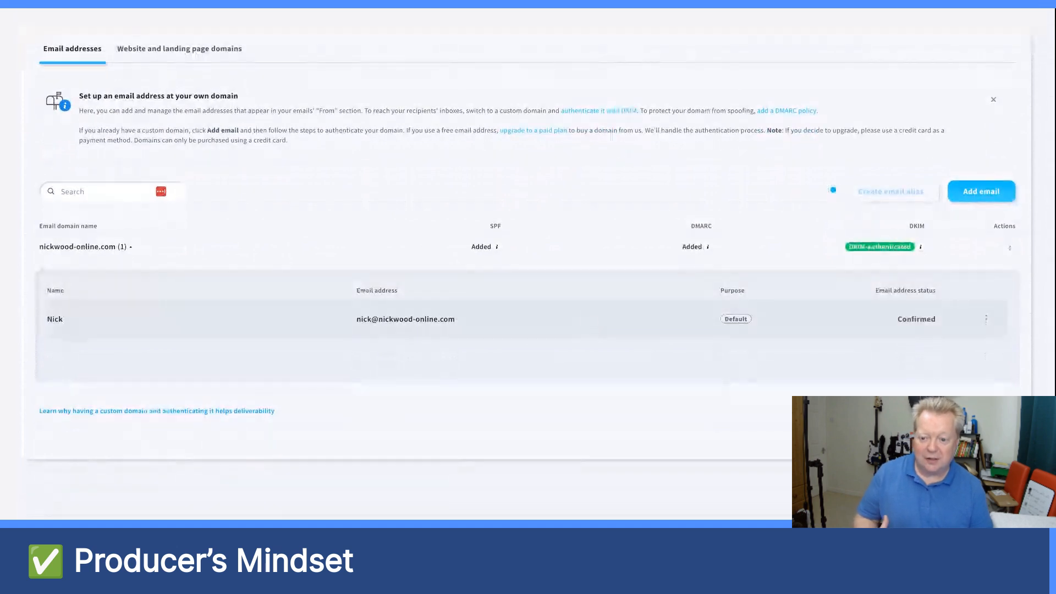
scroll(586, 318, up, 3)
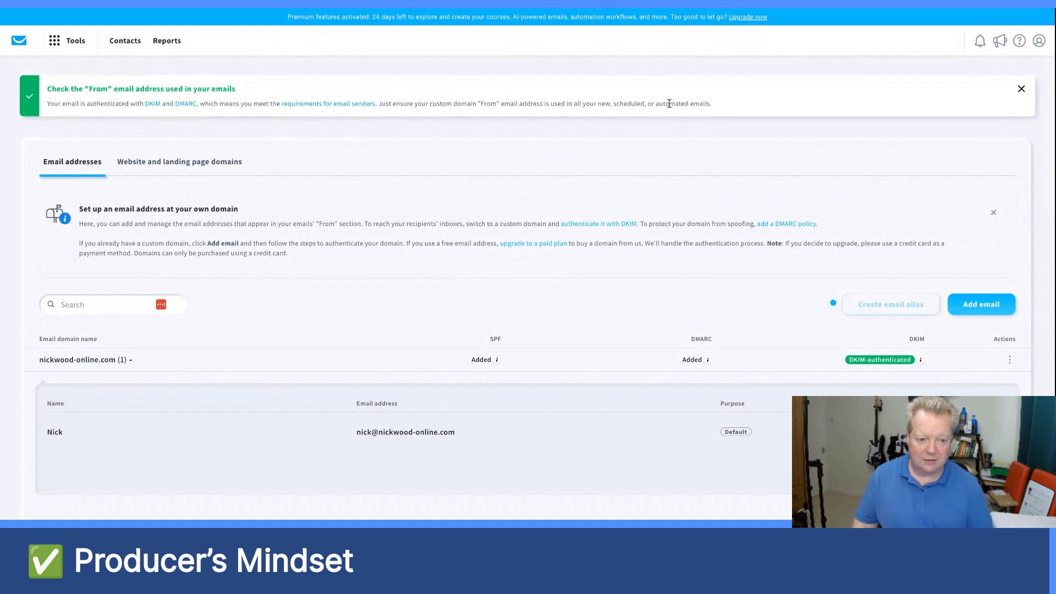
Step: Return to the dashboard and start a new newsletter, choosing to create the email by myself
click(21, 41)
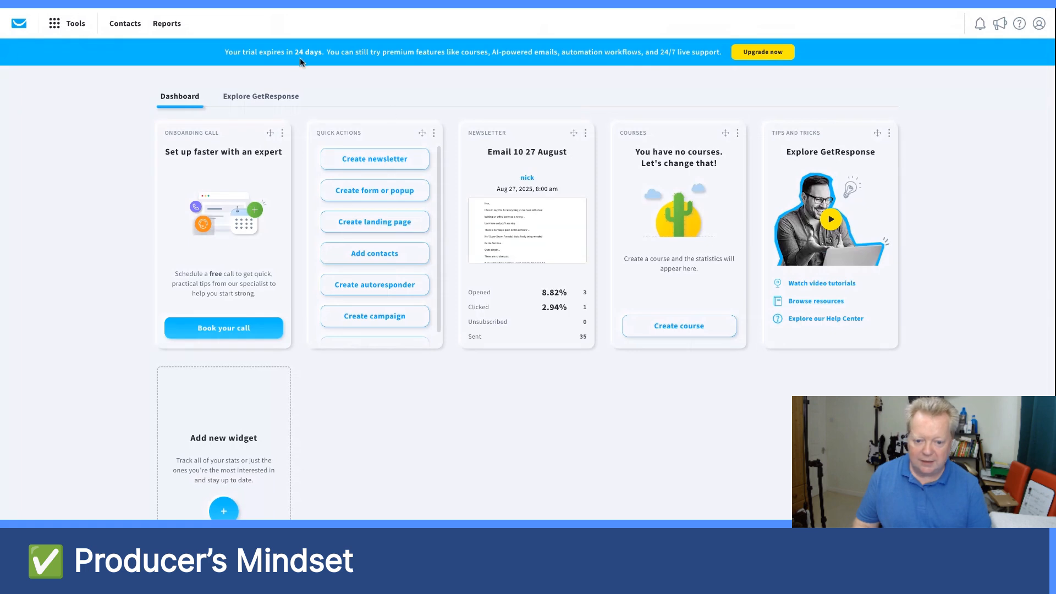
click(384, 160)
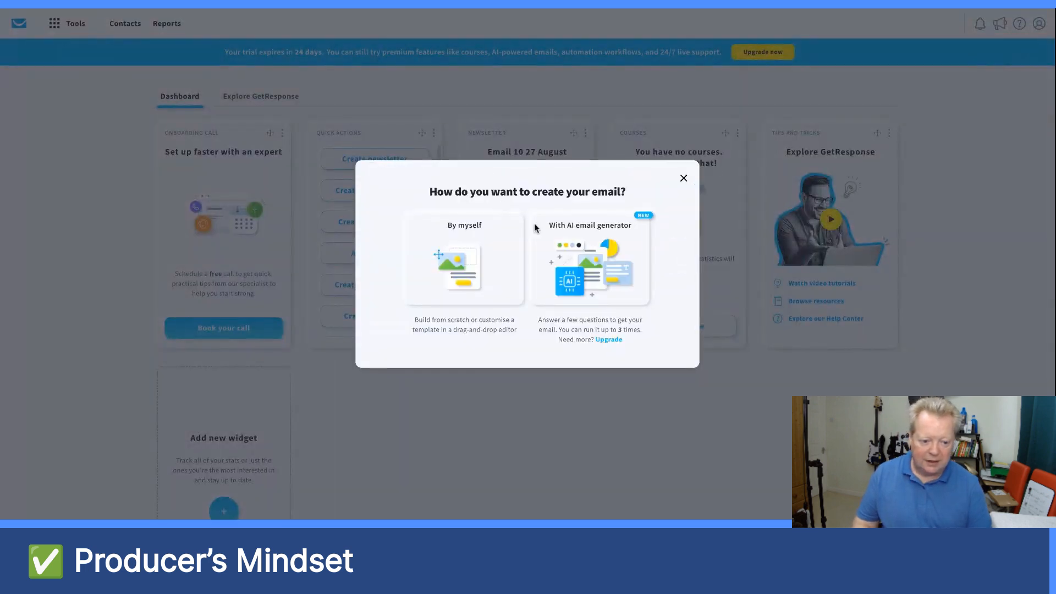
click(439, 264)
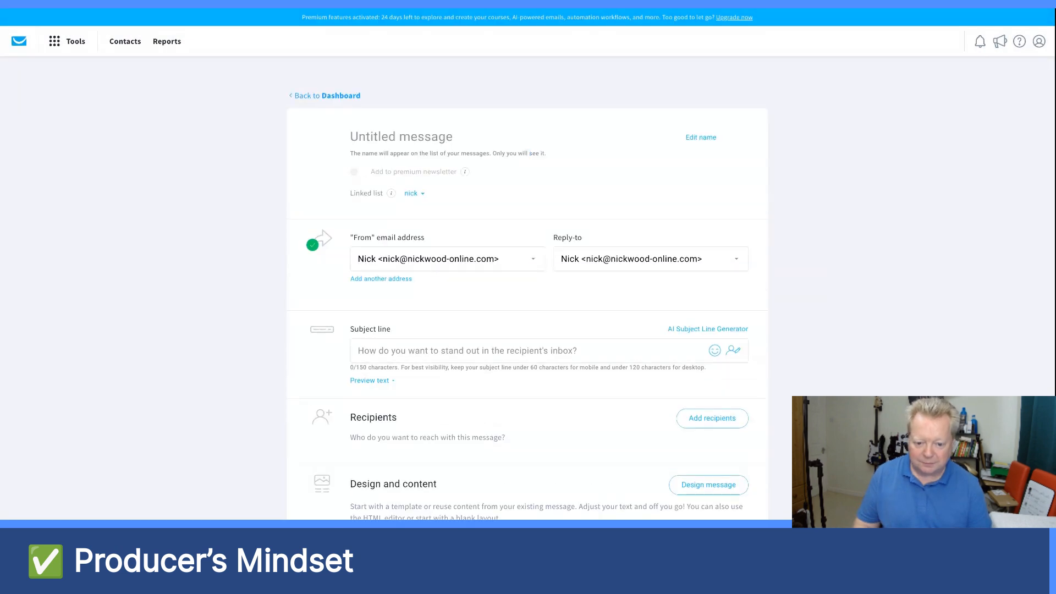
Step: Look through the newsletter setup form, from the sender and subject fields through recipients, design and tracking to the sending options
scroll(229, 262, down, 3)
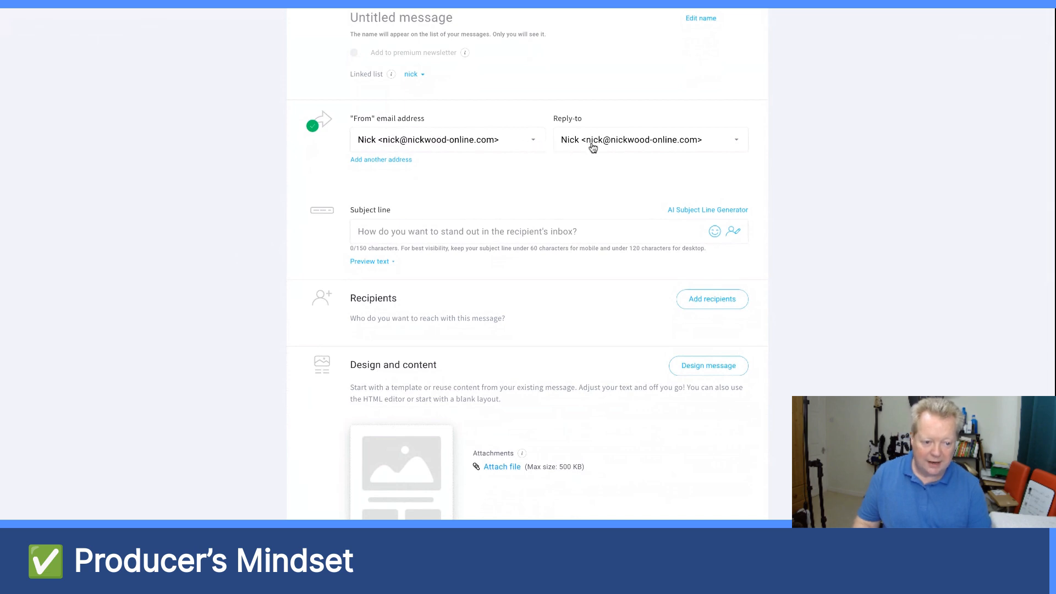
scroll(536, 174, down, 2)
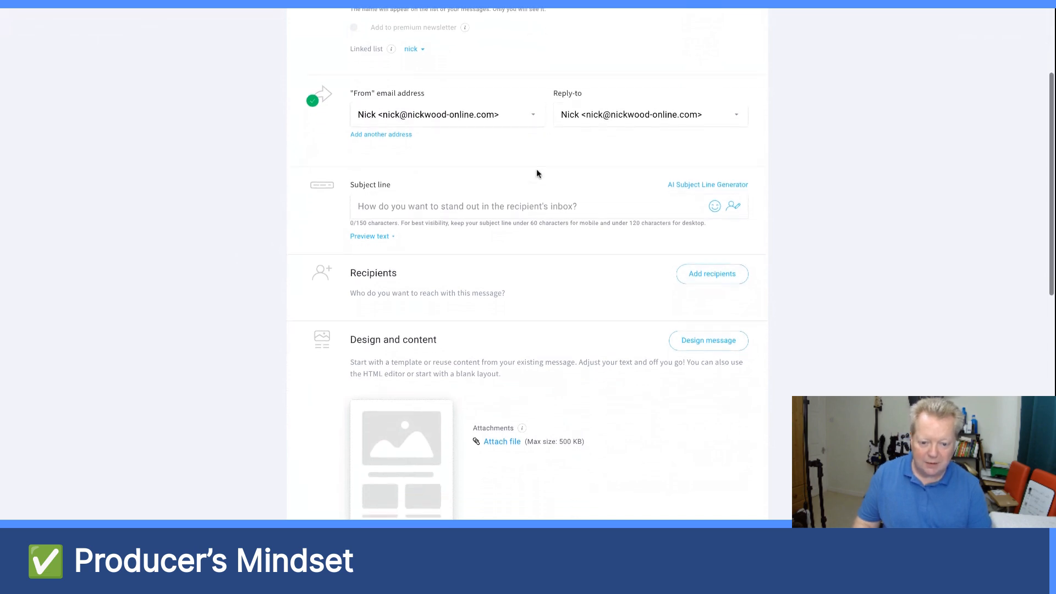
scroll(431, 191, down, 1)
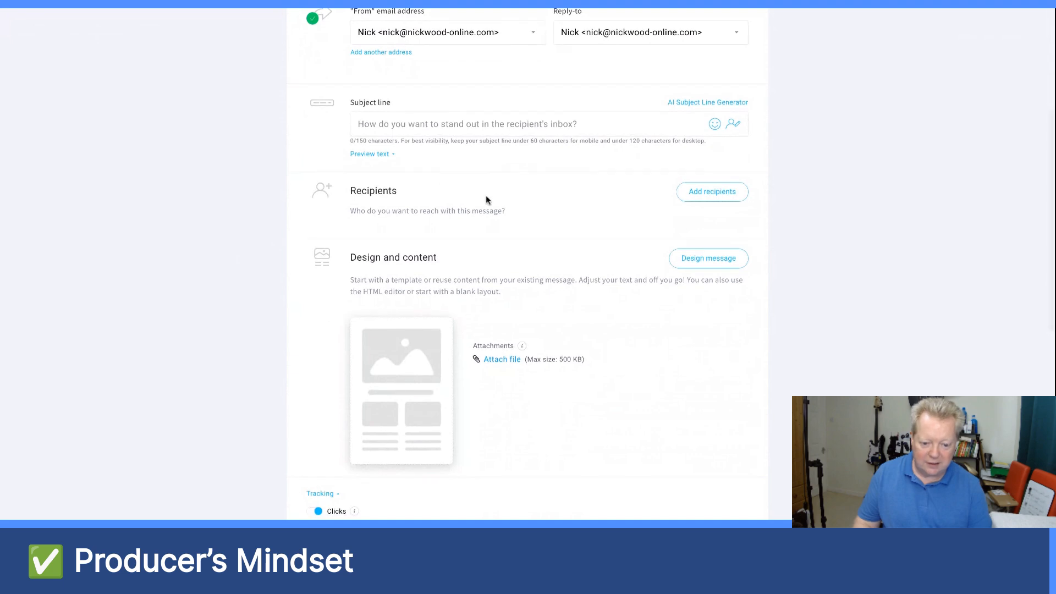
scroll(486, 200, down, 2)
mouse_move(376, 312)
scroll(420, 298, down, 3)
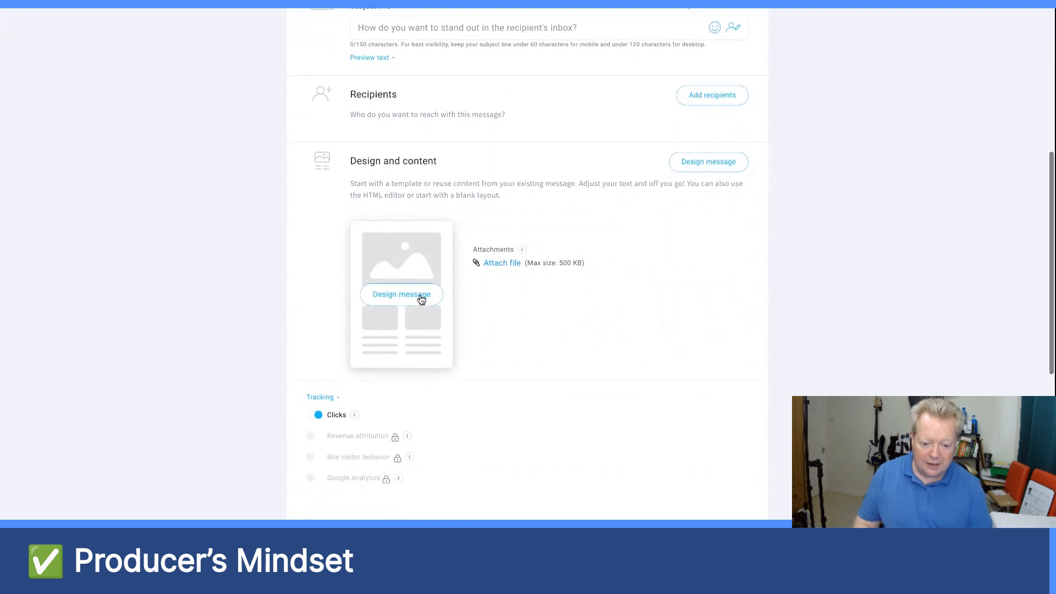
scroll(422, 300, down, 3)
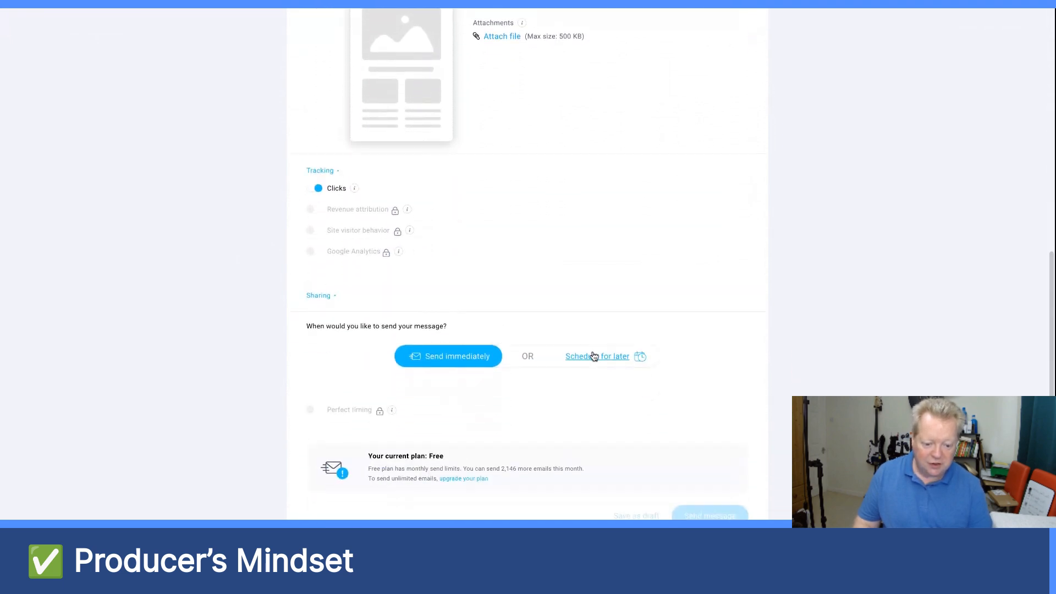
scroll(520, 274, up, 12)
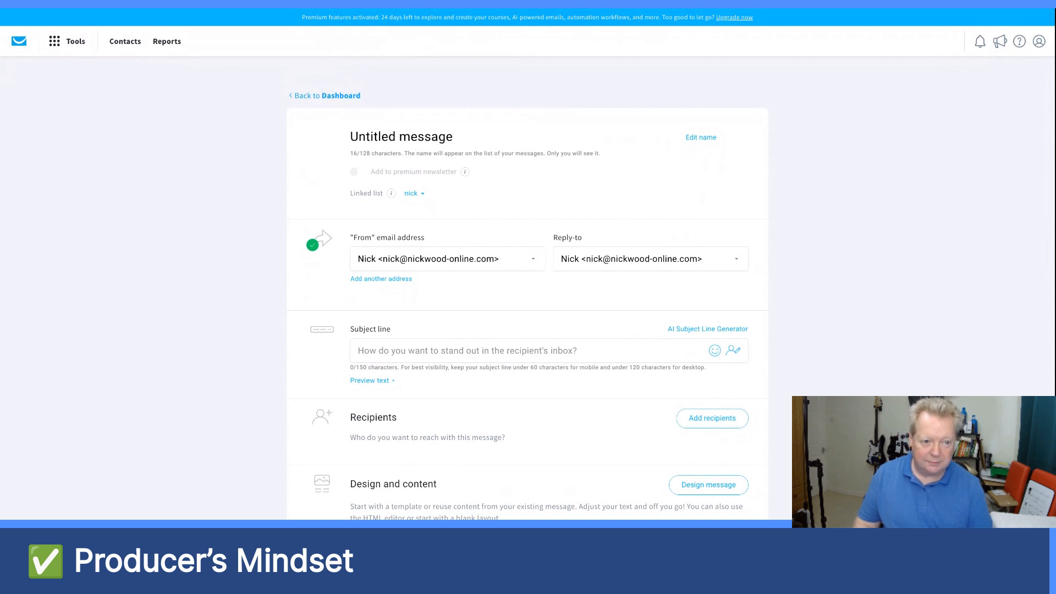
Step: Rename the untitled message as "Email 14 29th Aug"
click(418, 143)
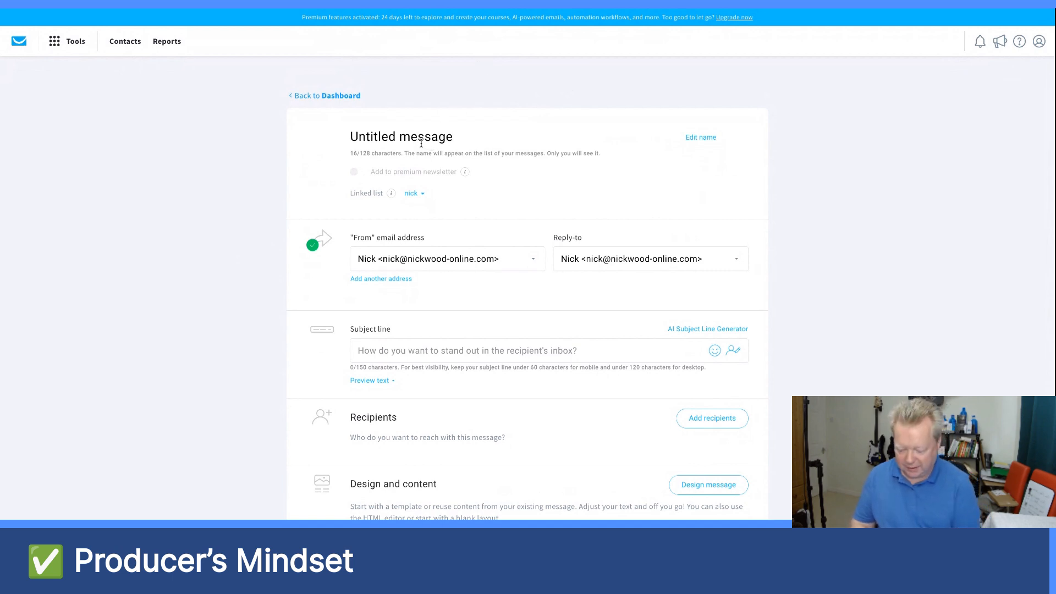
text(Email)
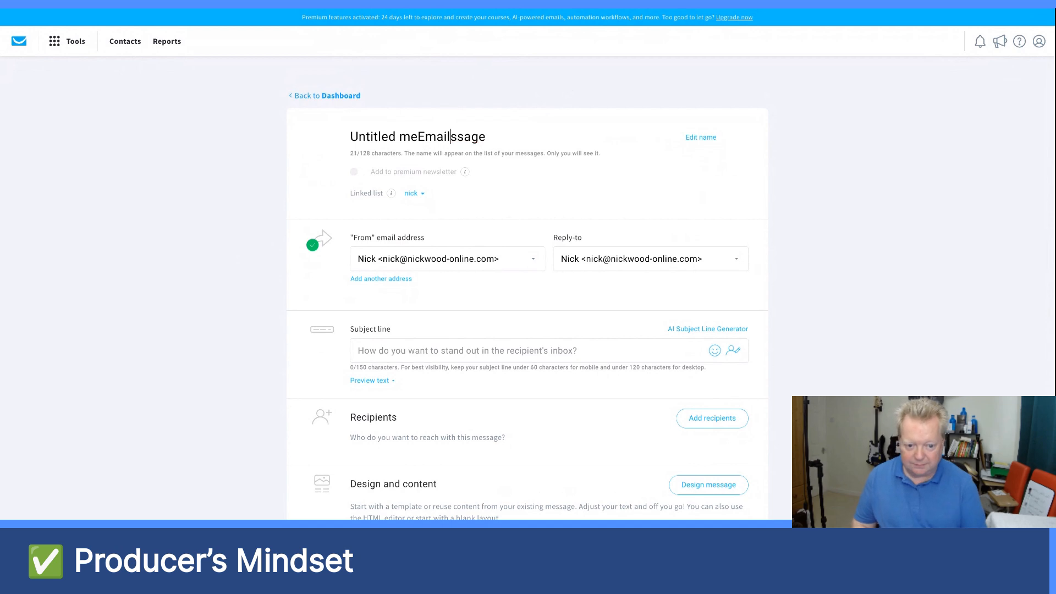
triple_click(464, 139)
text(Em)
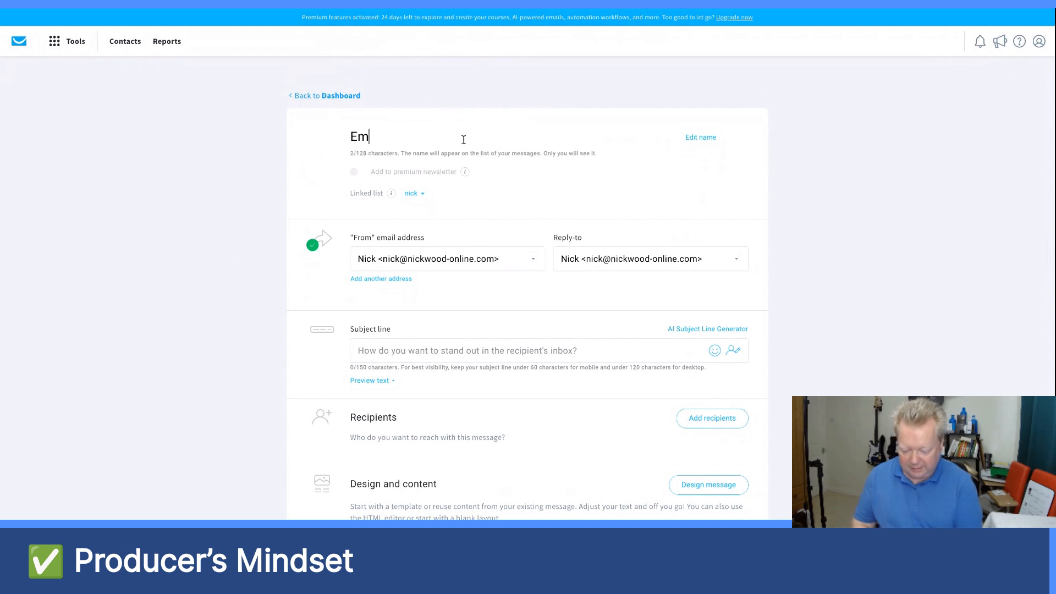
text(ail 14 )
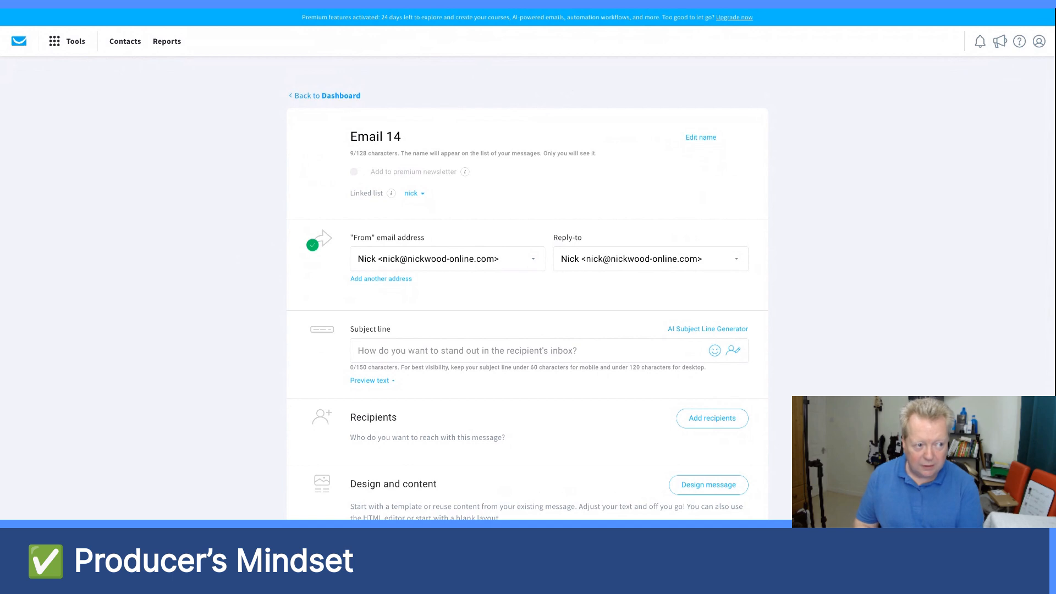
text(29th Aug)
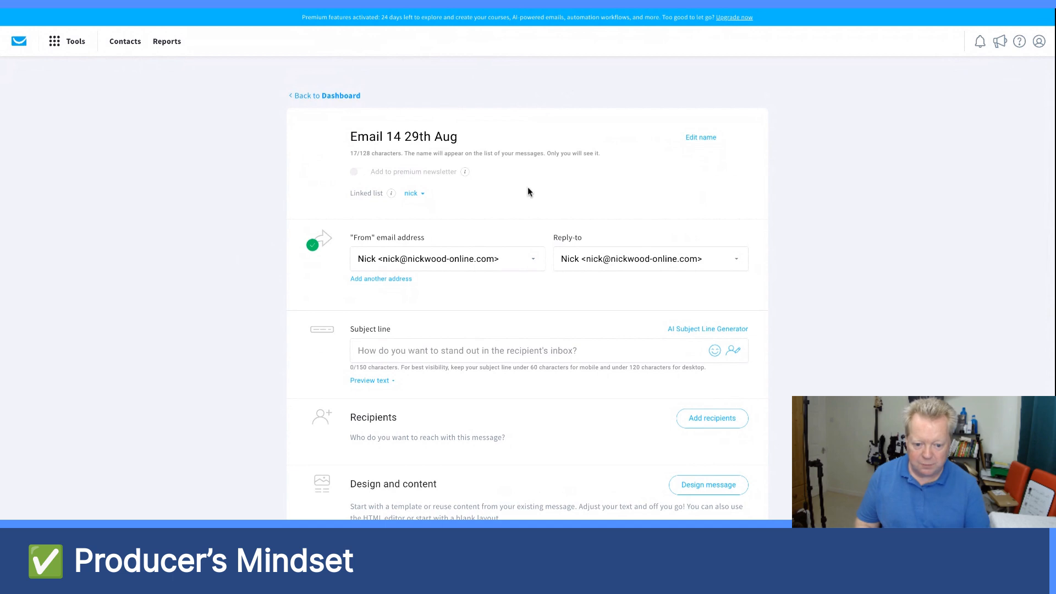
Step: Set the newsletter's subject line to "The simple math needed to quit you’re J-O-B…"
scroll(527, 186, down, 3)
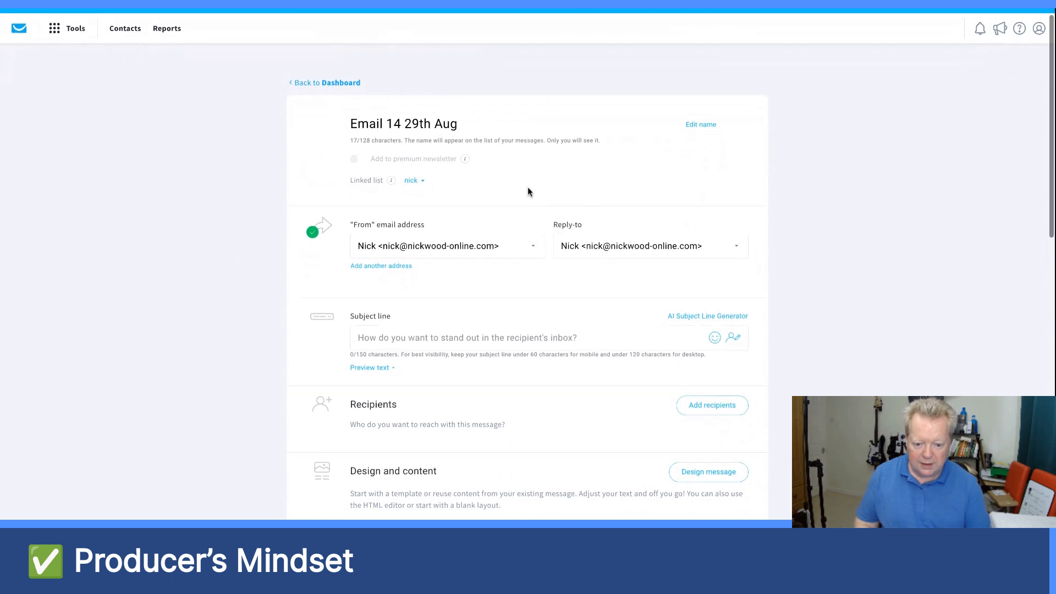
click(503, 204)
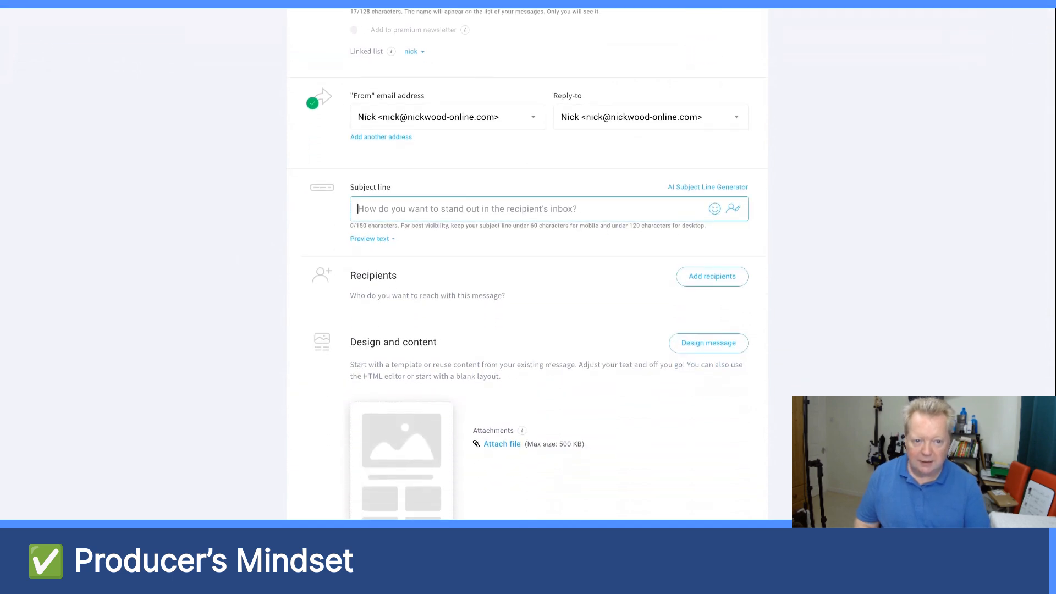
key(alt+Tab)
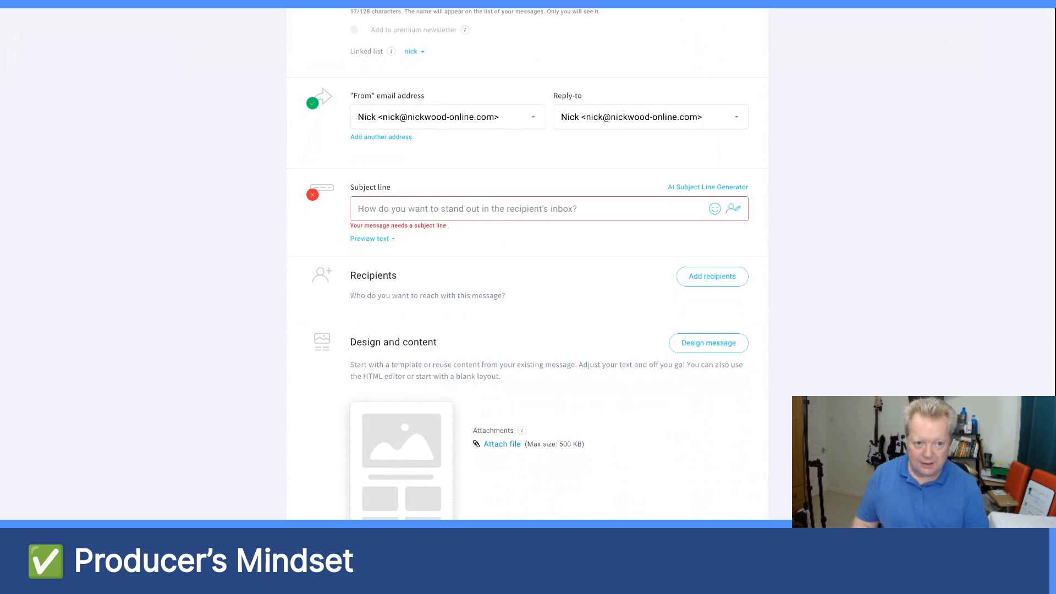
click(359, 209)
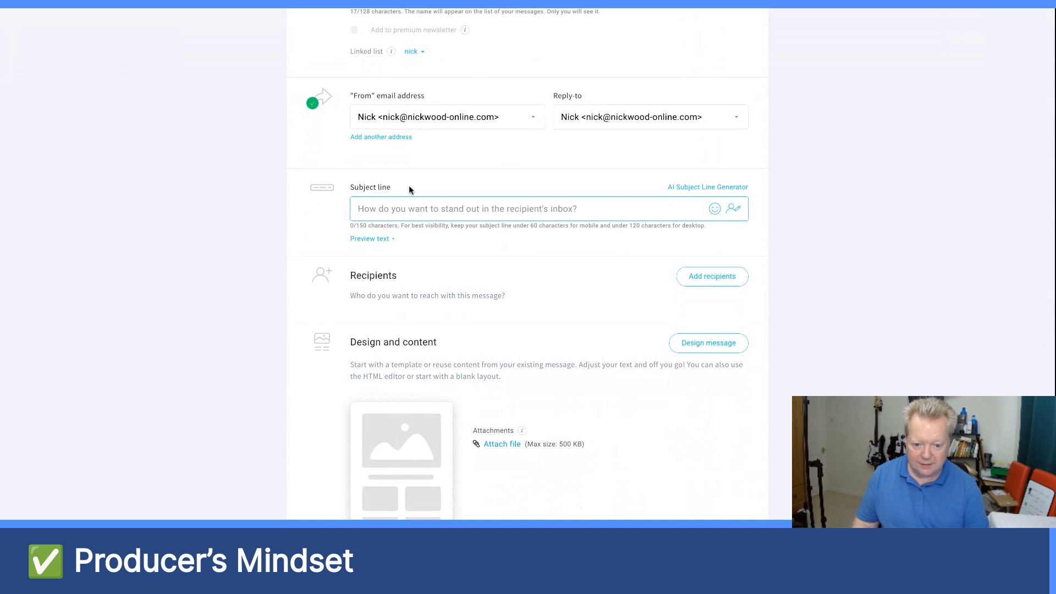
text(The simple math needed to quit you’re J-O-B…)
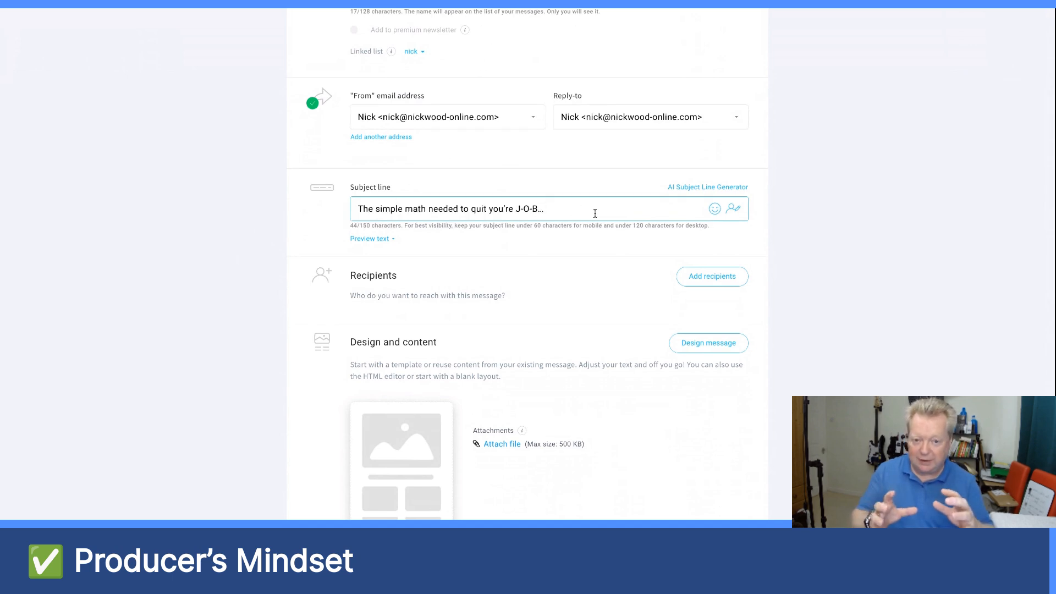
Step: Add all contact lists as the newsletter's recipients
scroll(594, 213, down, 2)
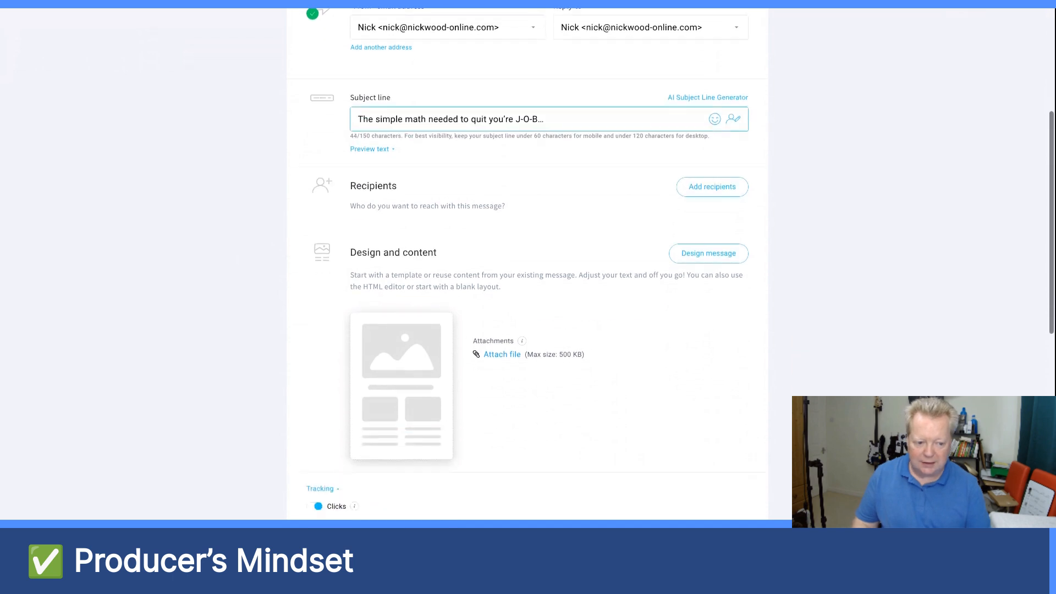
scroll(731, 142, up, 1)
click(712, 156)
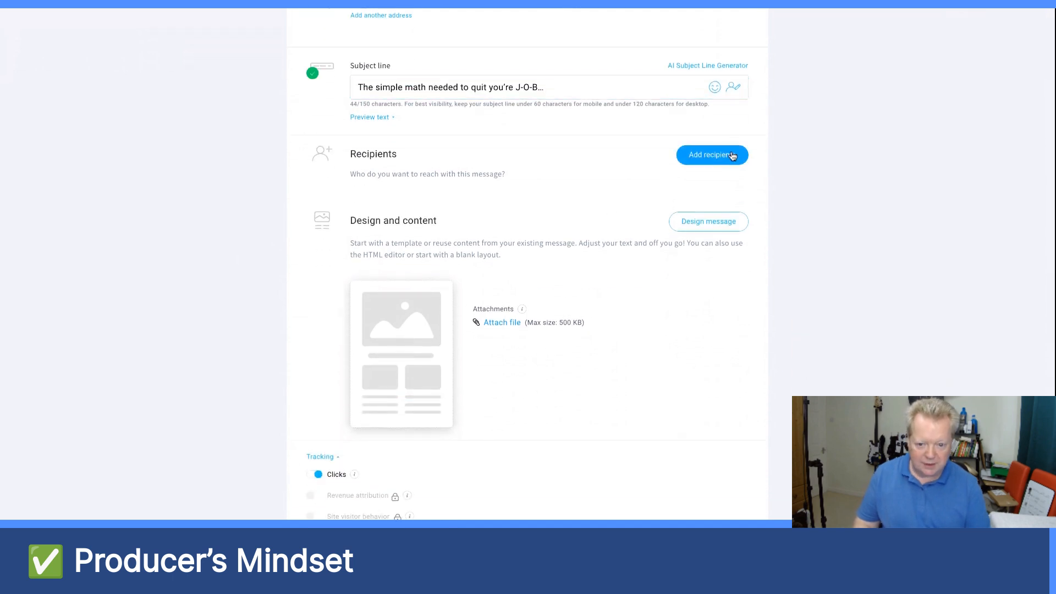
scroll(468, 122, up, 2)
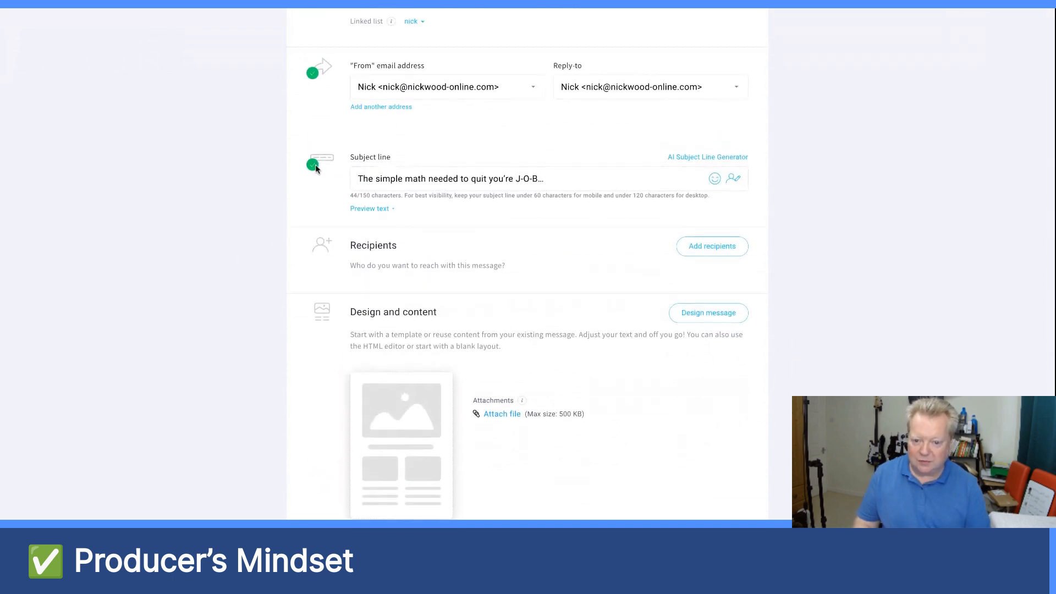
scroll(315, 168, up, 2)
scroll(315, 168, down, 4)
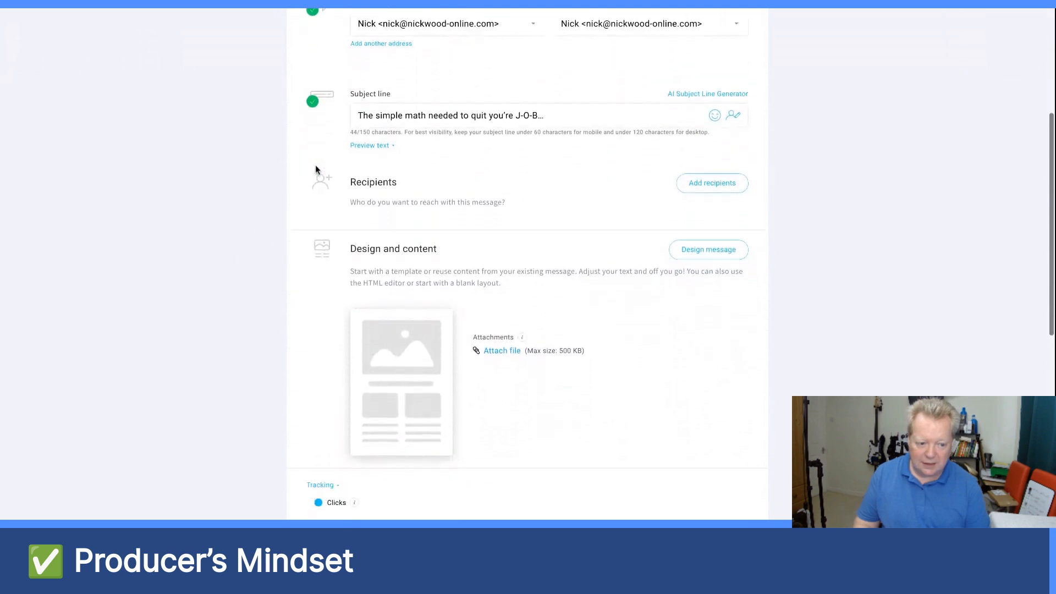
click(682, 183)
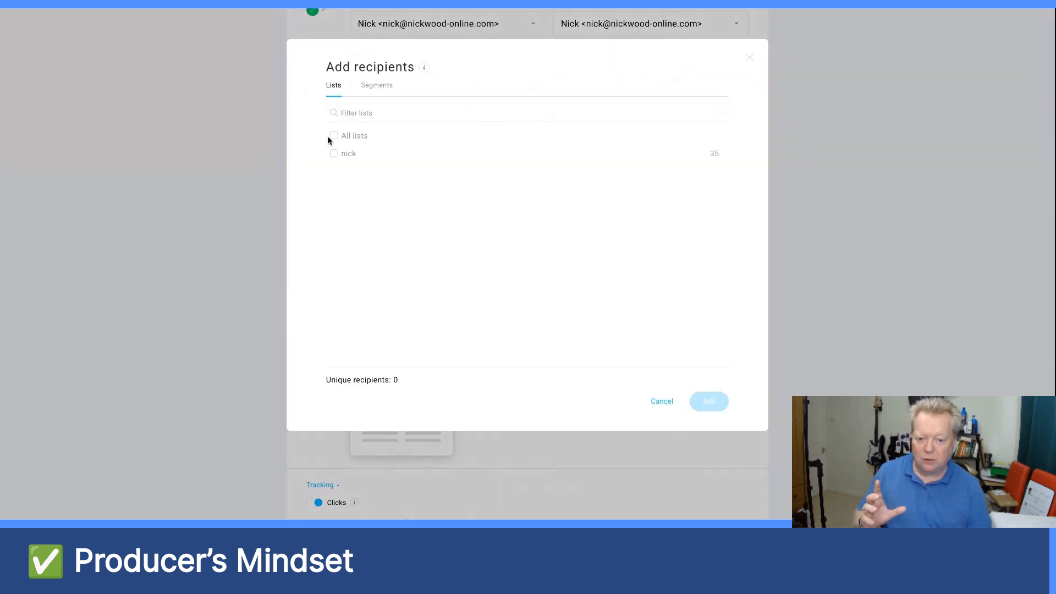
click(333, 137)
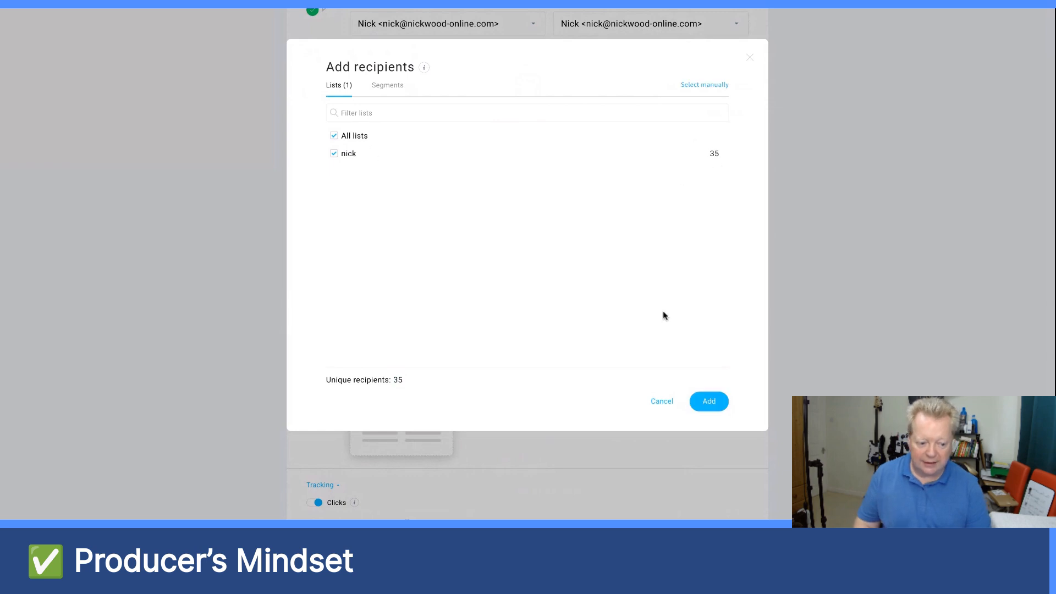
click(708, 402)
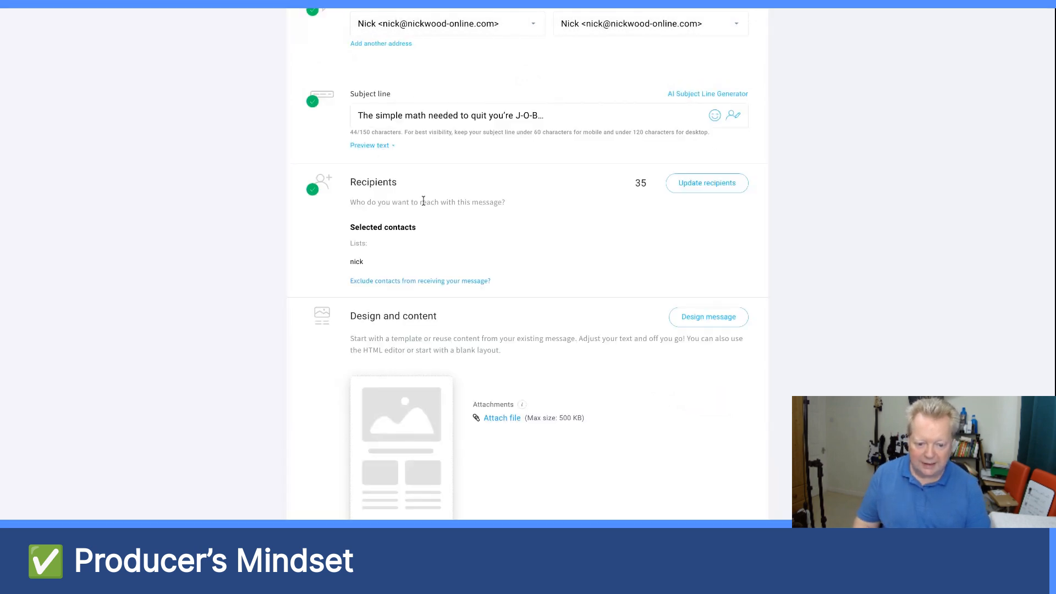
scroll(423, 200, down, 3)
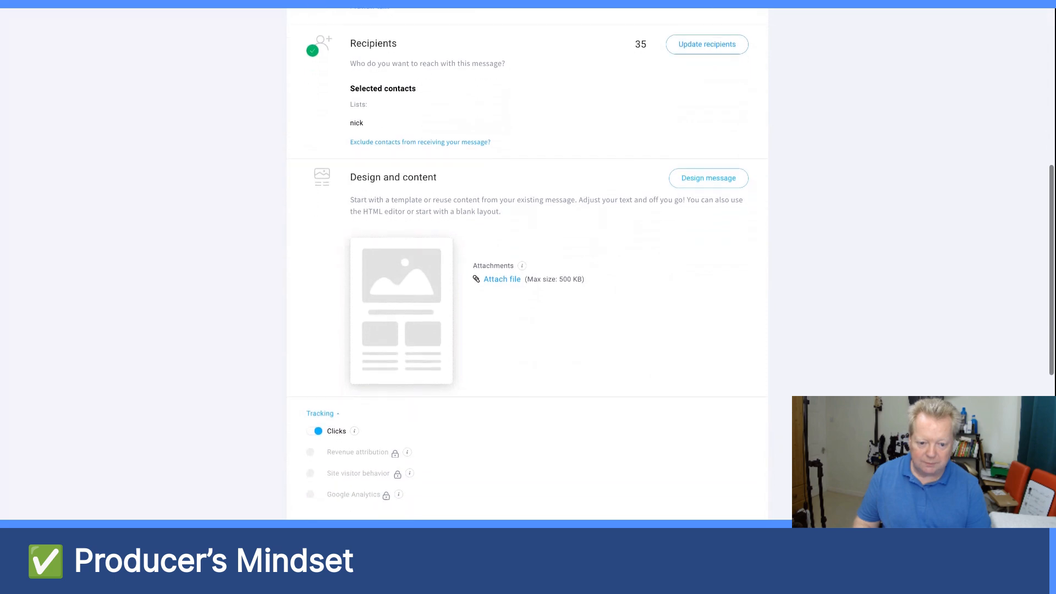
scroll(467, 198, down, 1)
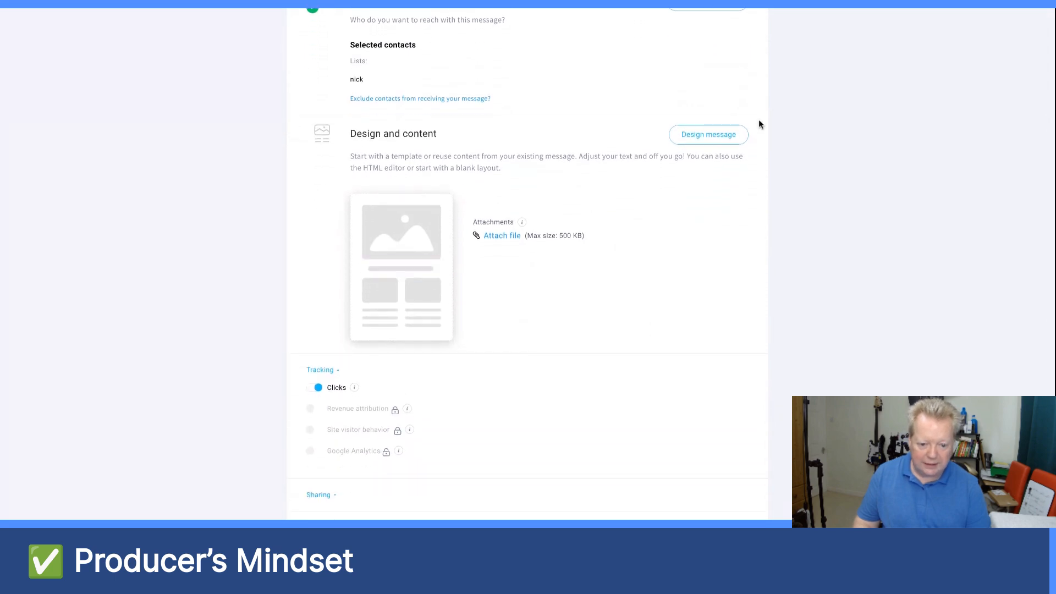
Step: Start designing the message content from the blank "1 column" template
mouse_move(403, 269)
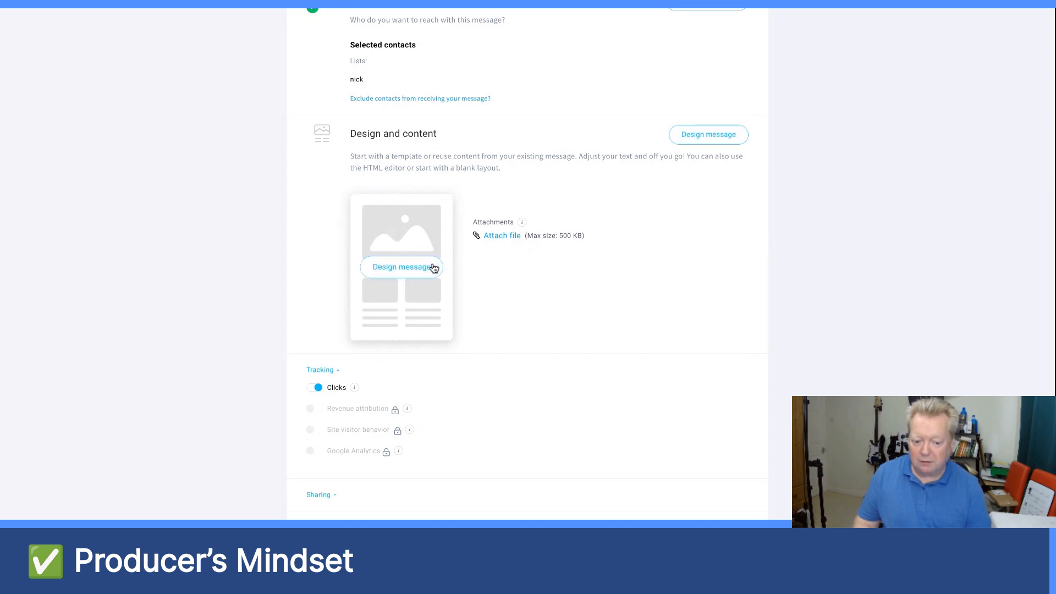
click(403, 269)
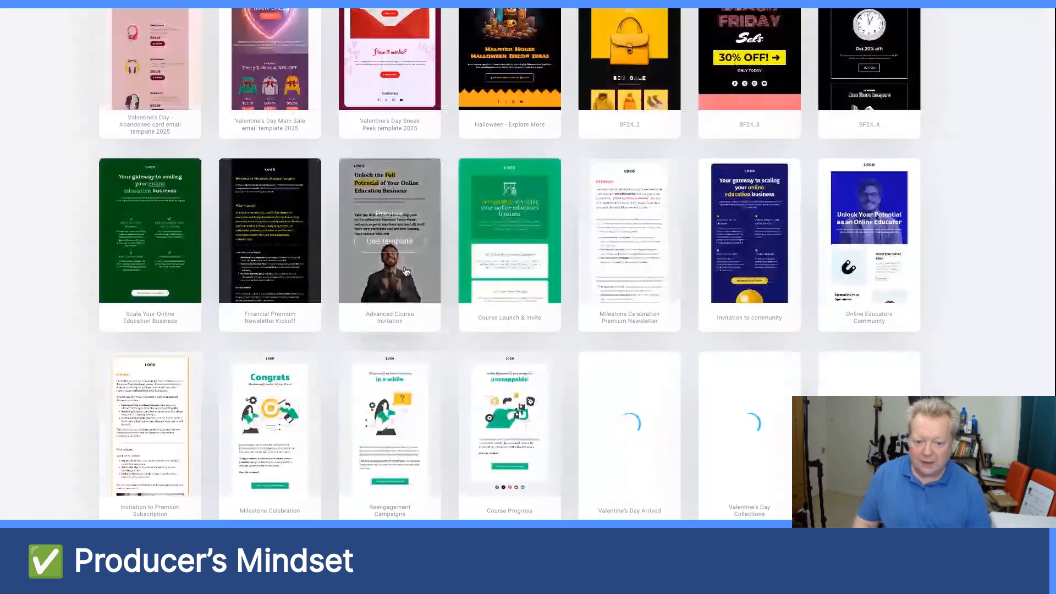
scroll(428, 213, up, 7)
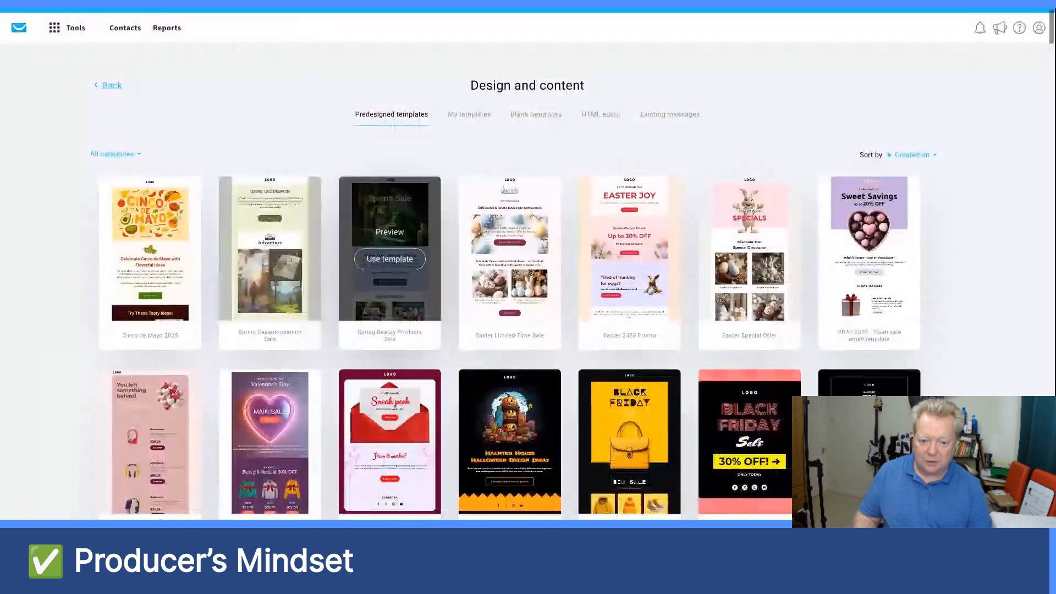
scroll(428, 214, down, 7)
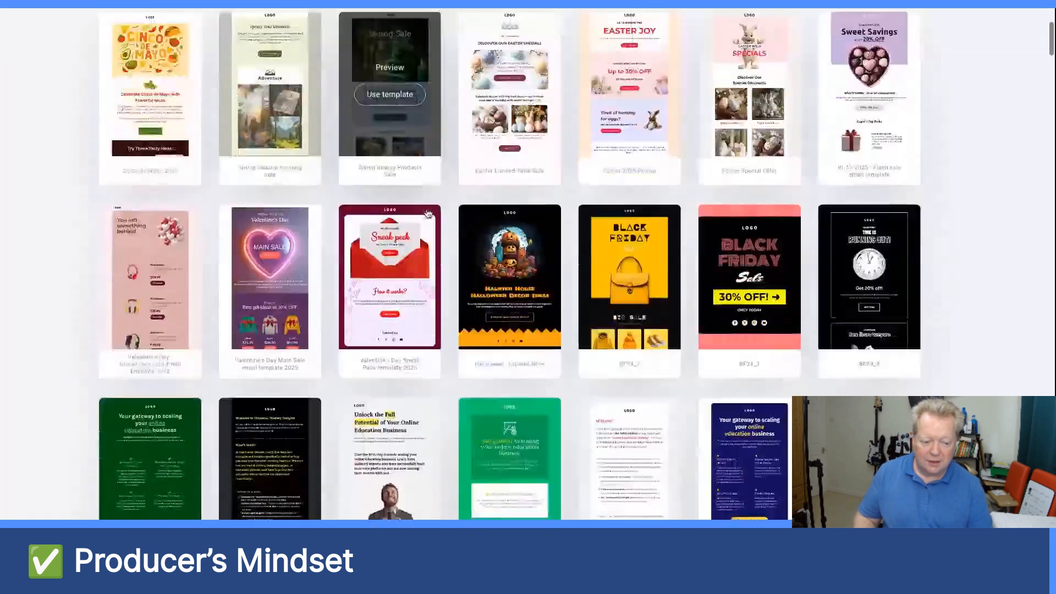
scroll(428, 213, down, 6)
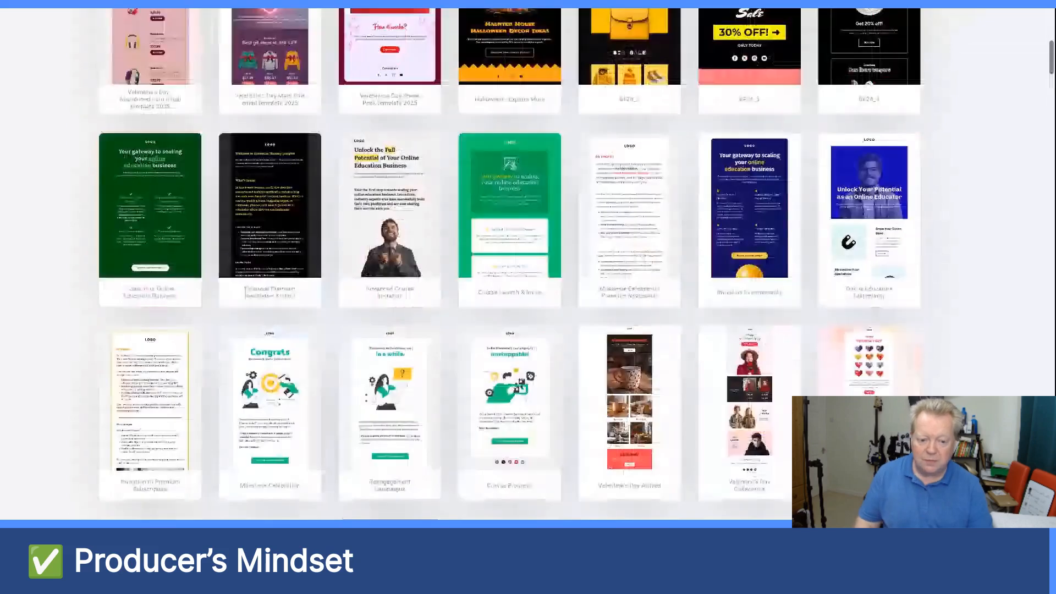
scroll(443, 180, up, 7)
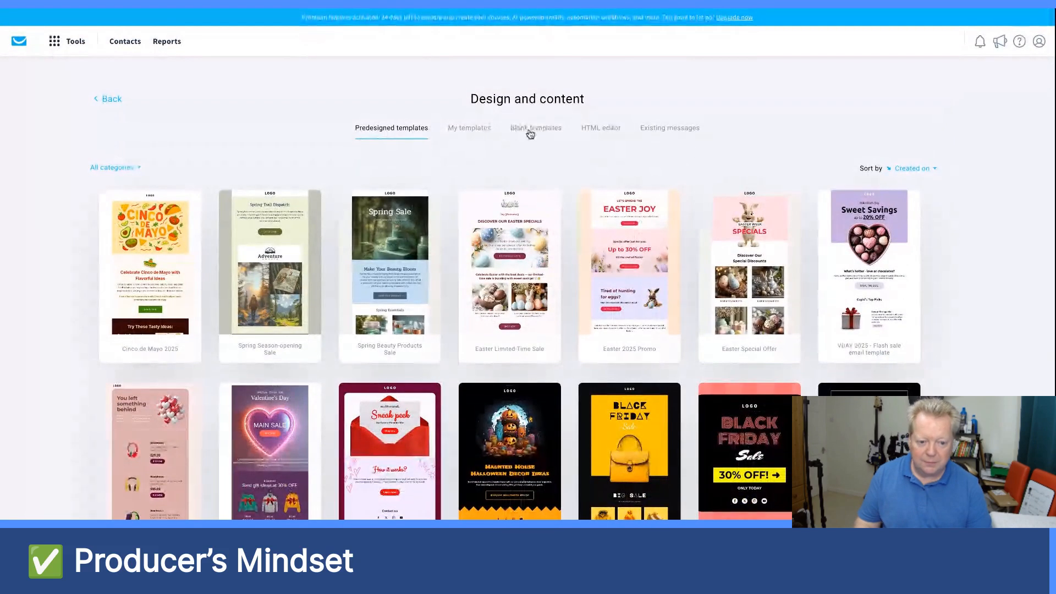
click(530, 130)
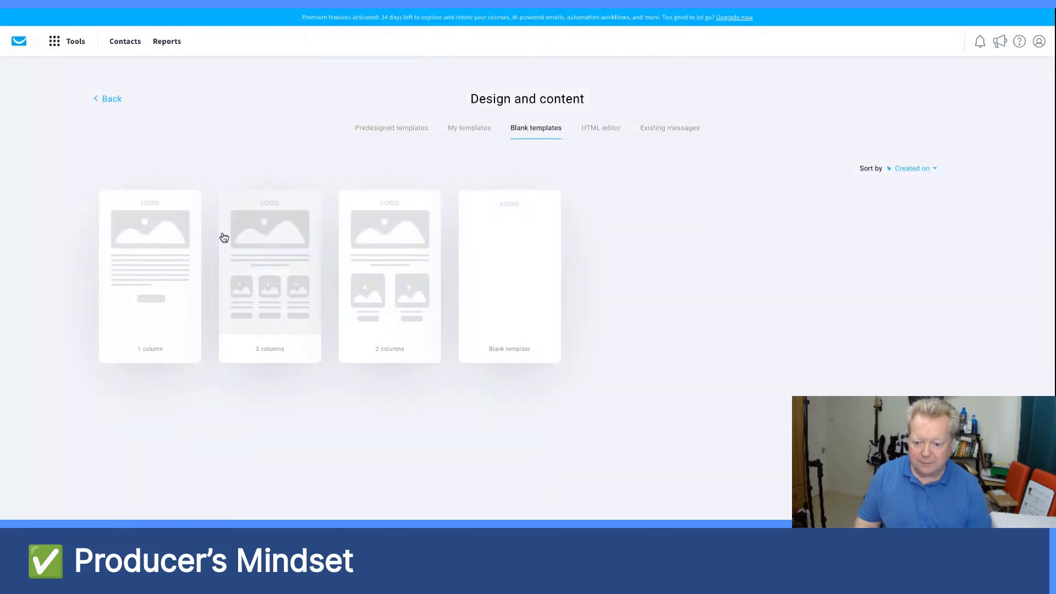
mouse_move(144, 275)
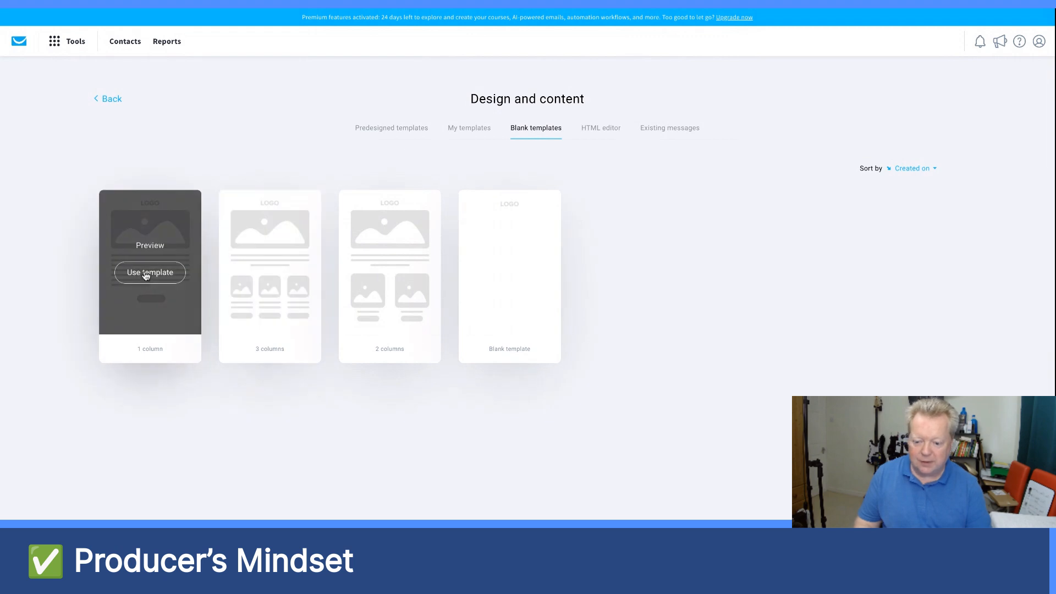
click(146, 273)
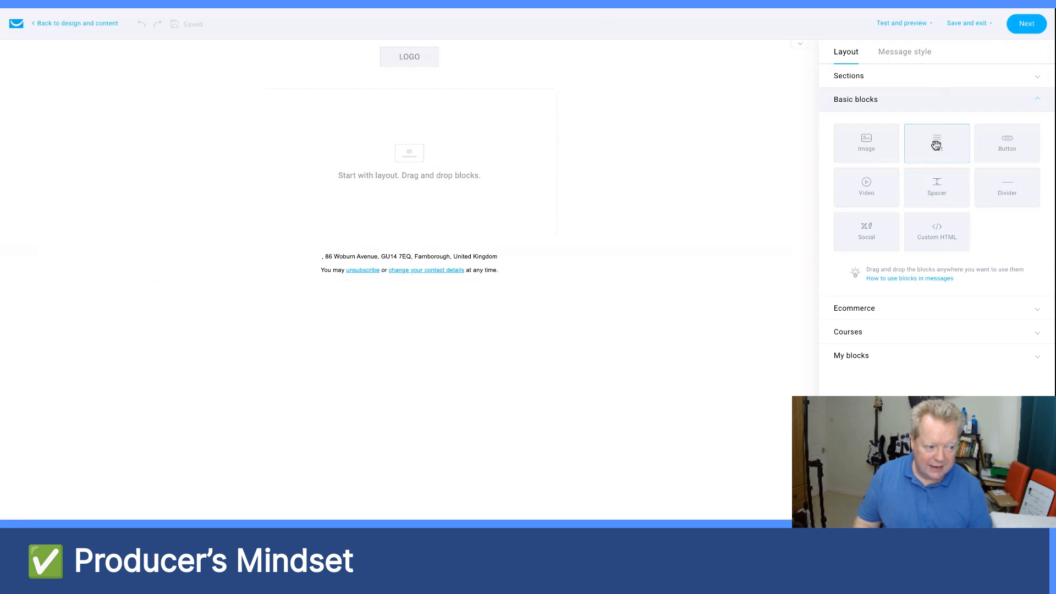
Step: Add a text block to the empty layout area and paste the copied email body into it
drag(934, 146, 410, 162)
mouse_move(401, 123)
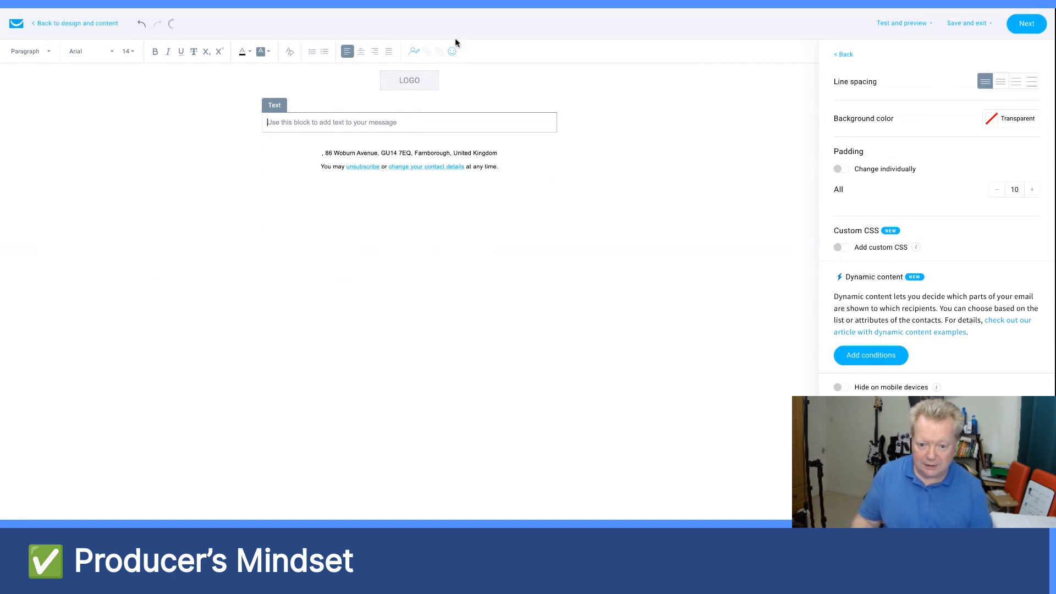
click(306, 122)
key(ctrl+v)
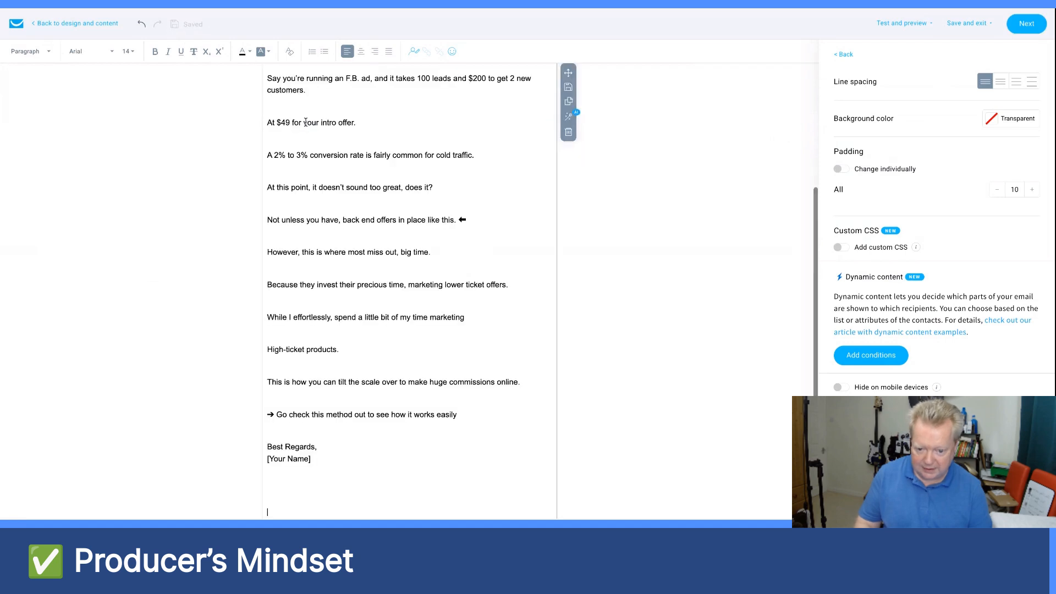
Step: Remove the "[First Name]" placeholder from the greeting so it reads "Hey,"
scroll(340, 134, up, 3)
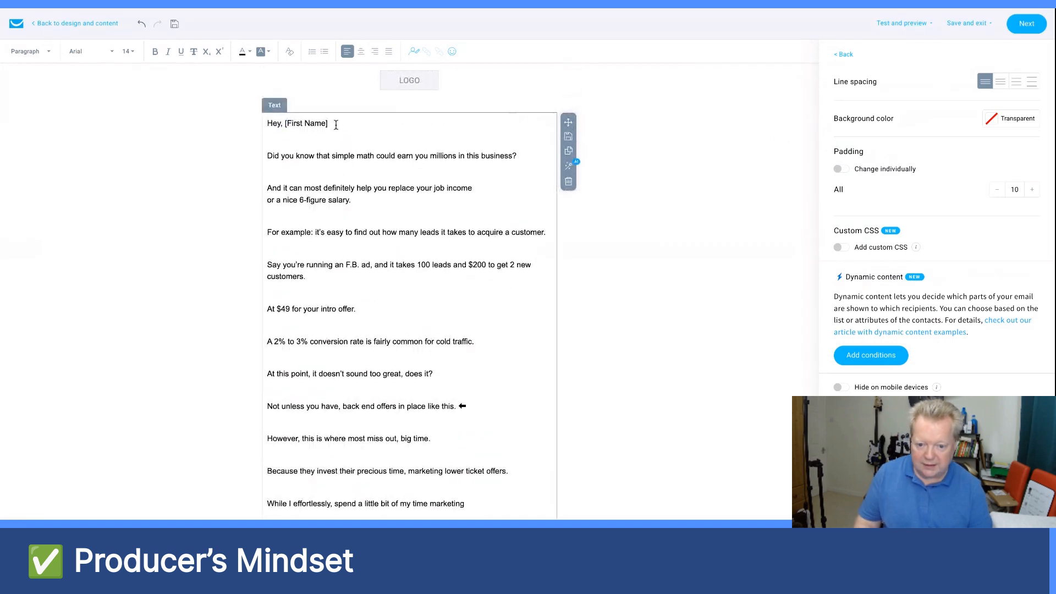
click(348, 122)
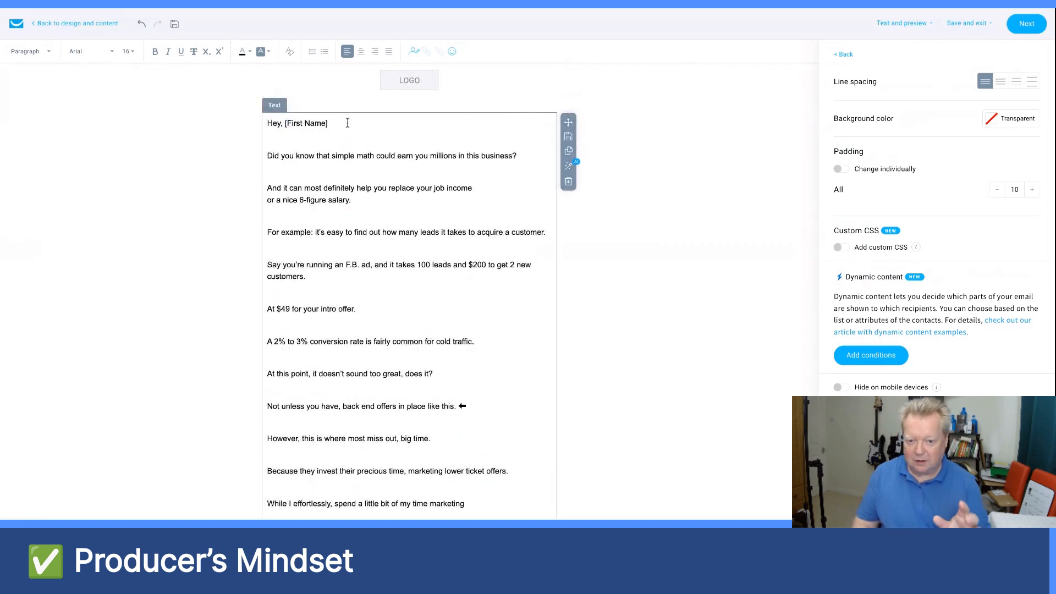
key(BackSpace)
key(BackSpace)
key(BackSpace)
key(BackSpace)
key(BackSpace)
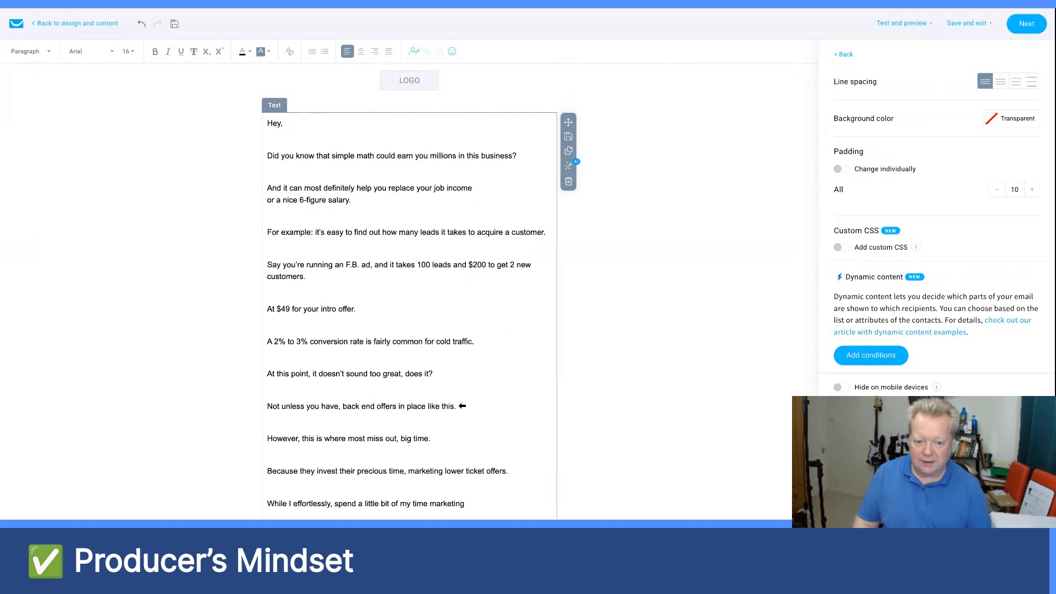
scroll(391, 166, down, 3)
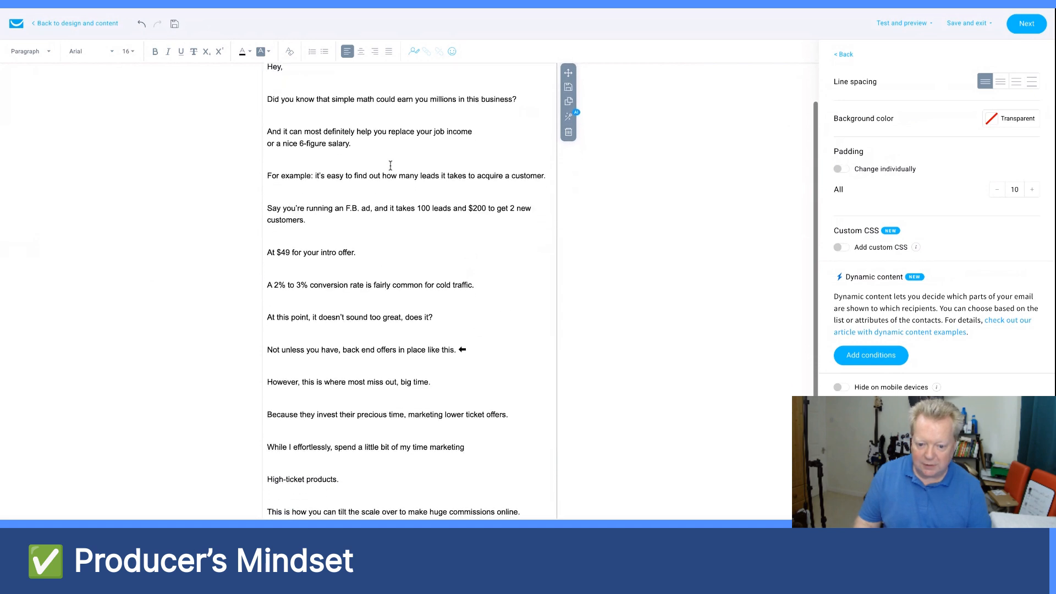
scroll(391, 166, down, 4)
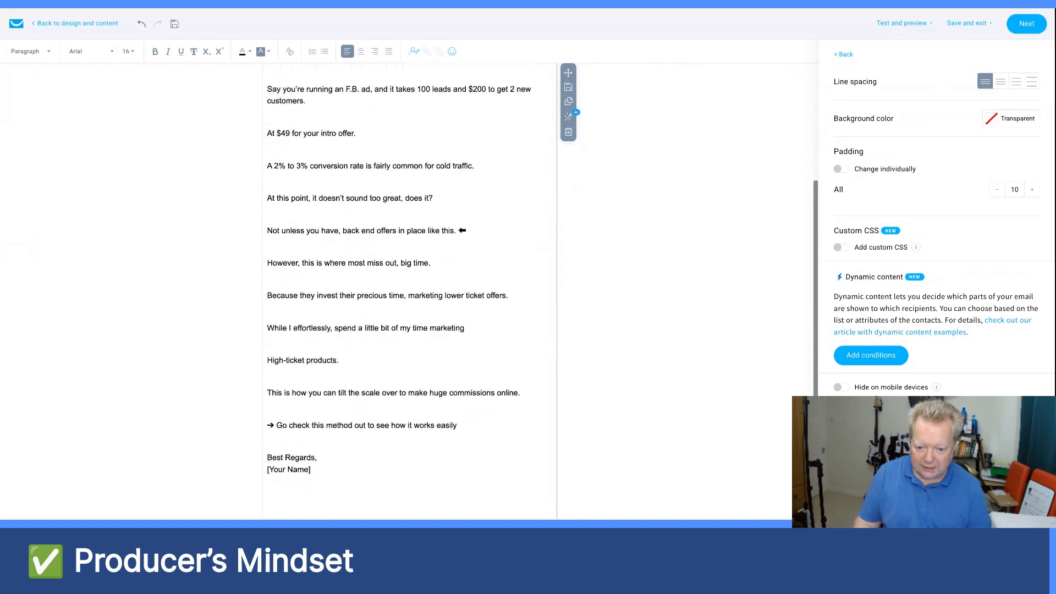
scroll(357, 183, down, 2)
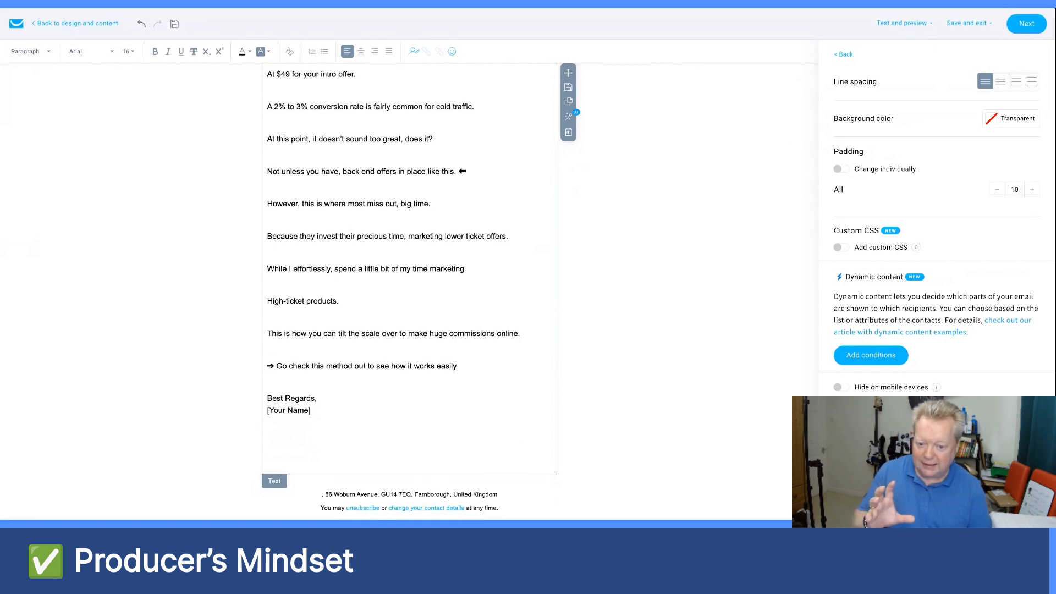
scroll(468, 337, up, 1)
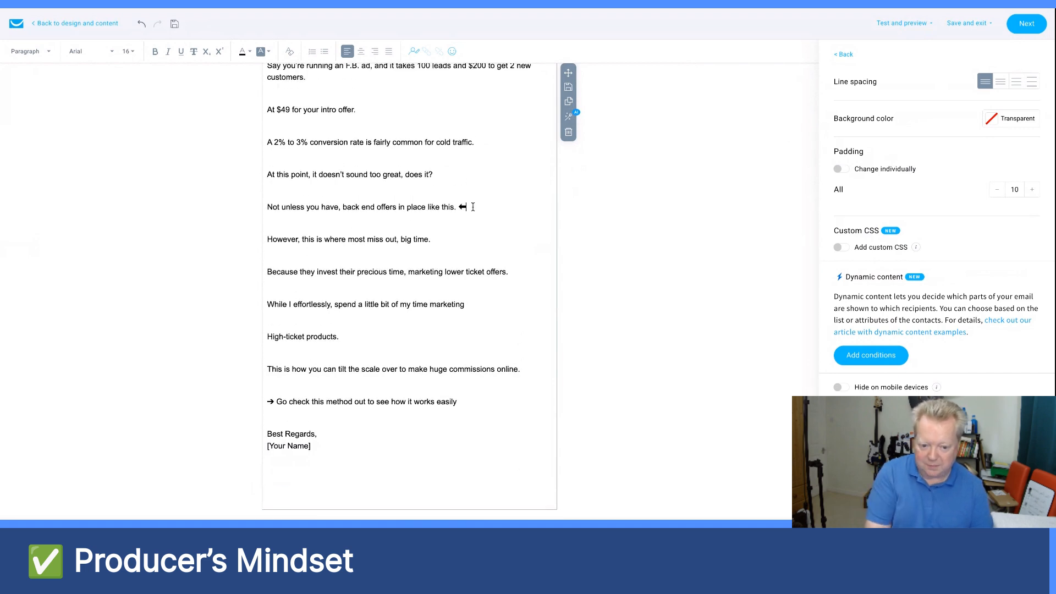
drag(473, 207, 269, 207)
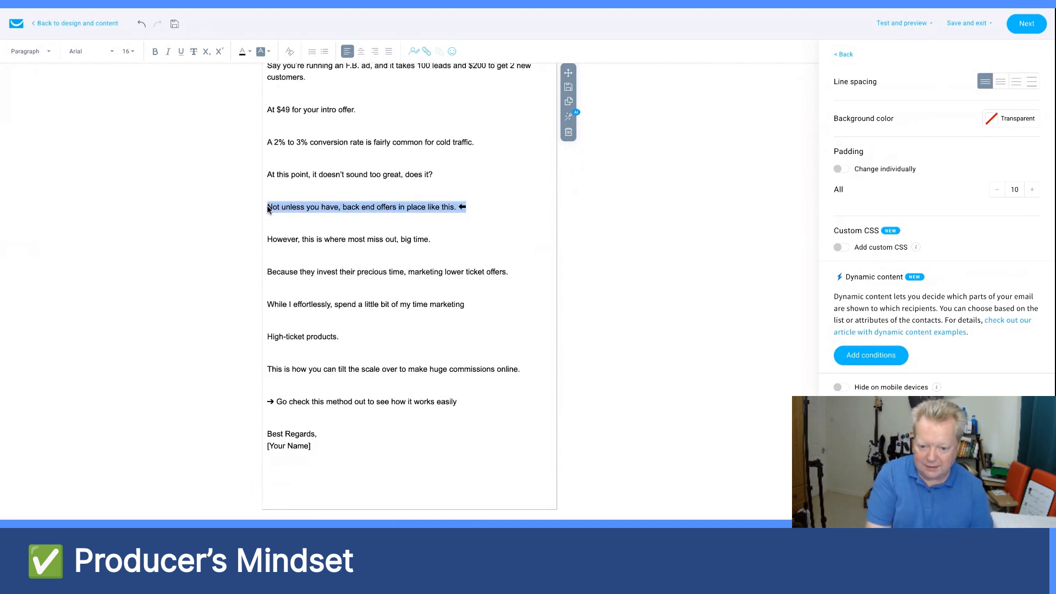
scroll(483, 130, up, 1)
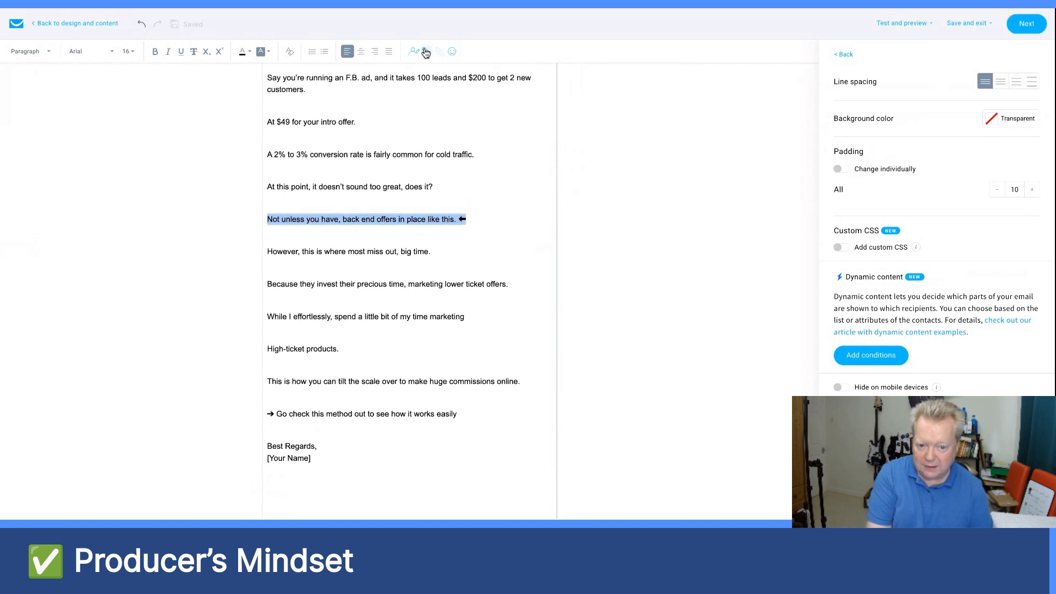
click(426, 51)
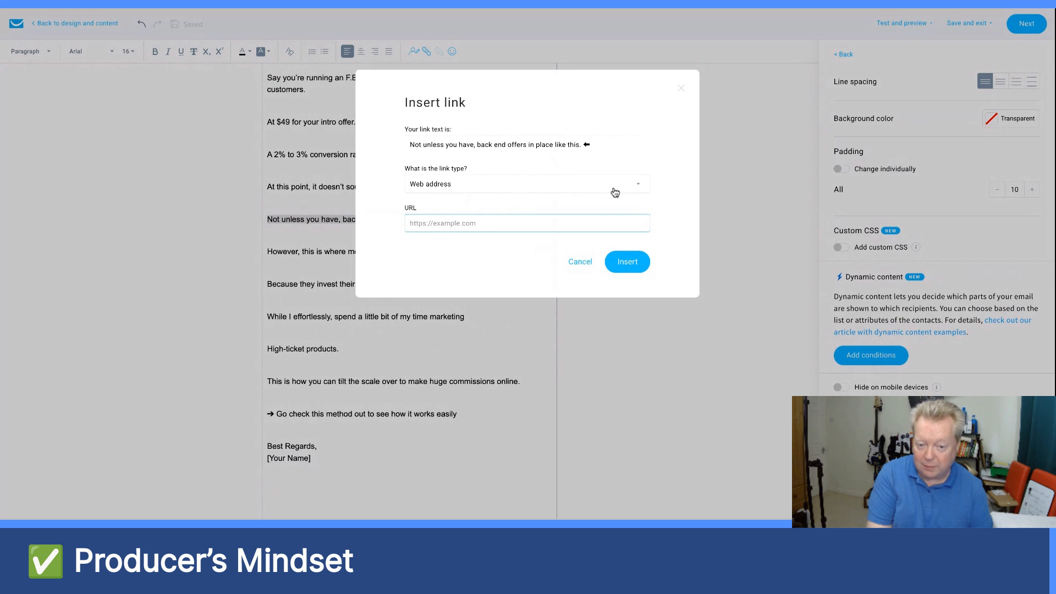
text(https://tdpages.com/77583/page177714)
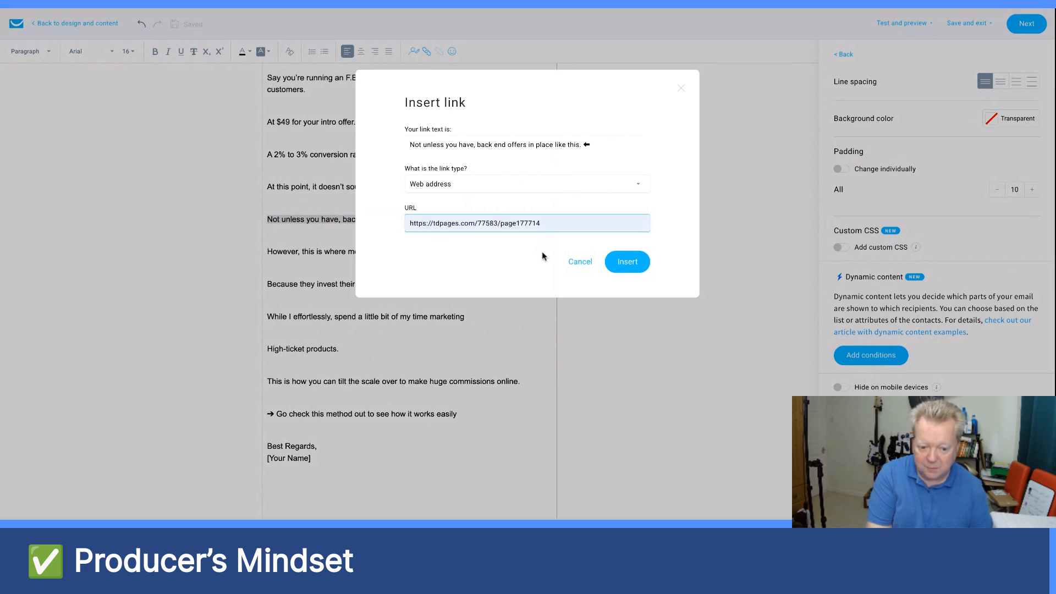
click(627, 262)
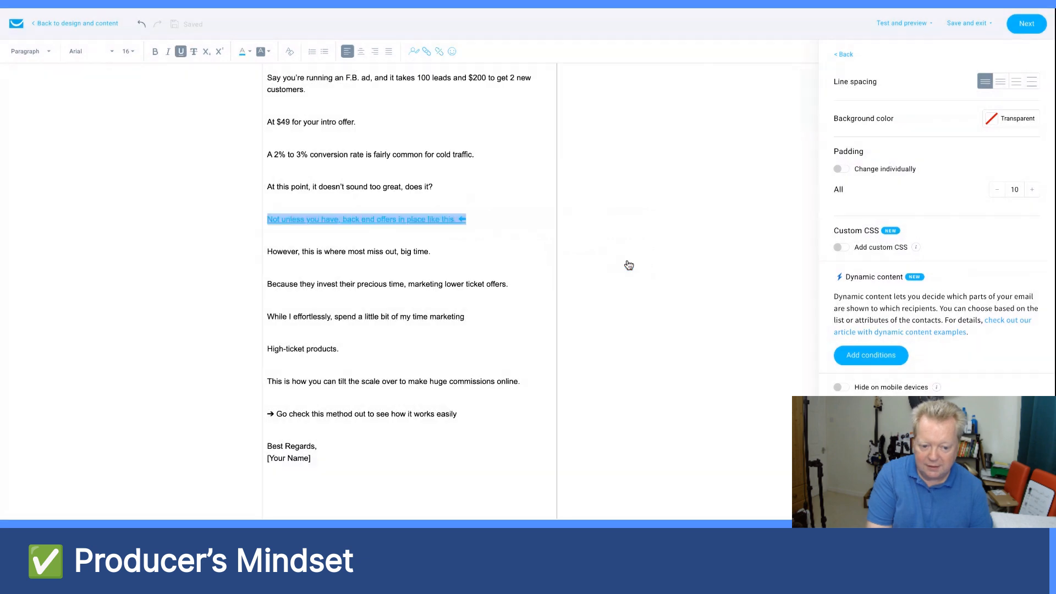
click(498, 250)
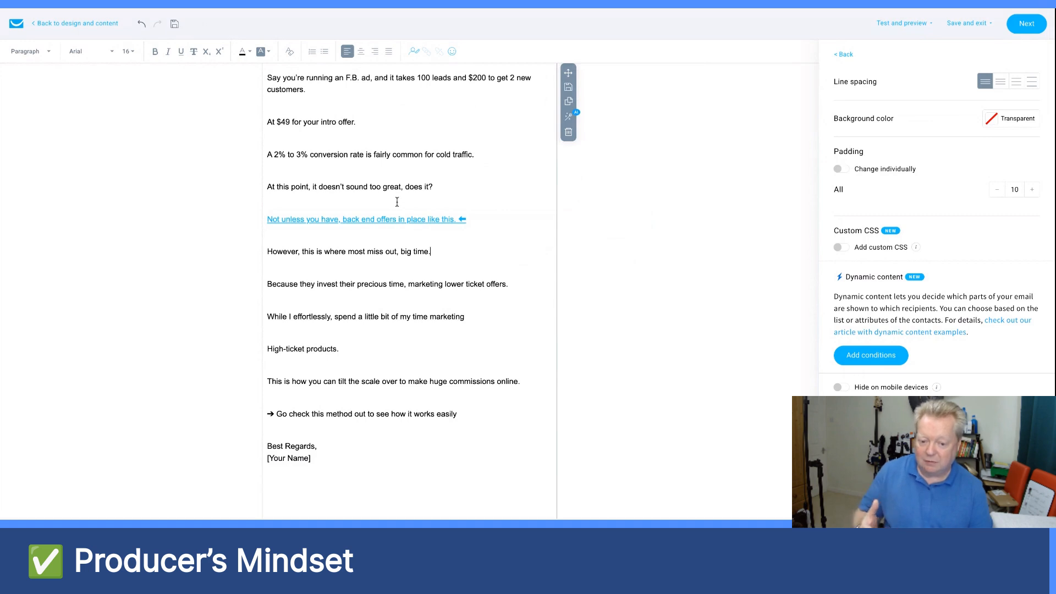
scroll(393, 220, up, 3)
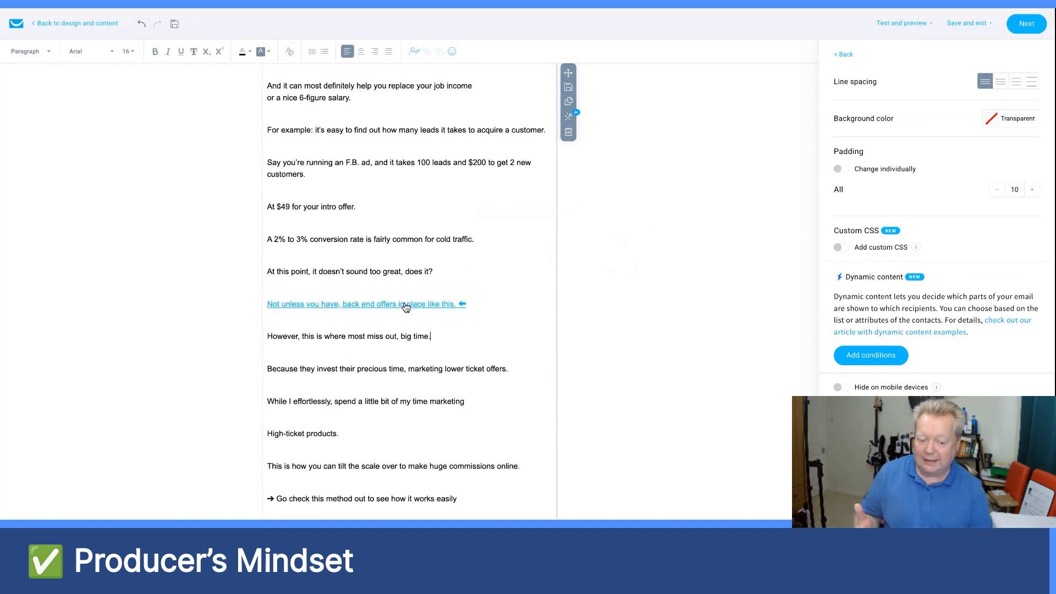
scroll(406, 306, down, 2)
scroll(405, 306, down, 2)
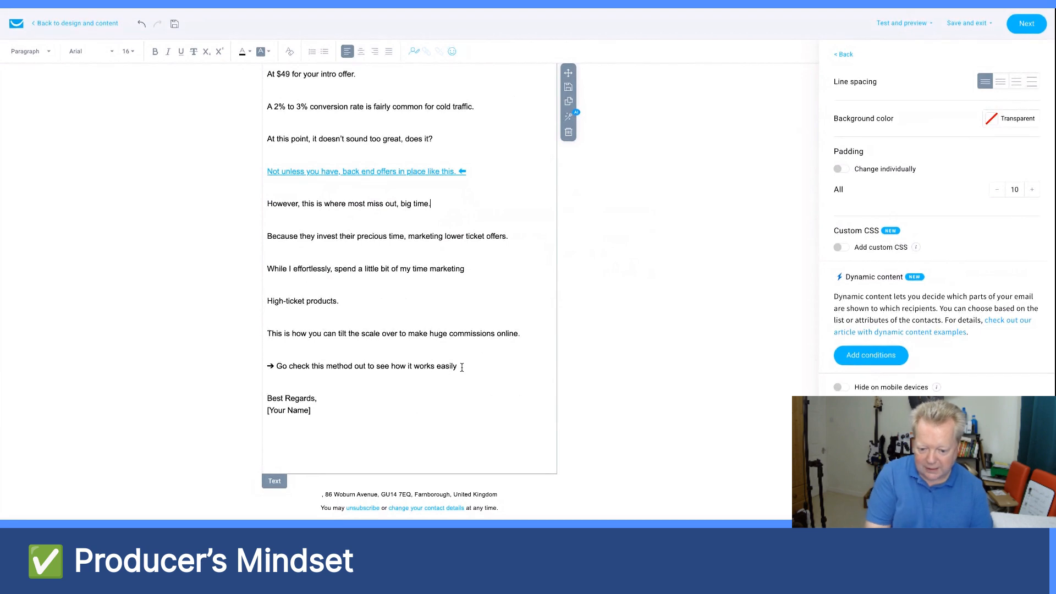
drag(462, 368, 267, 361)
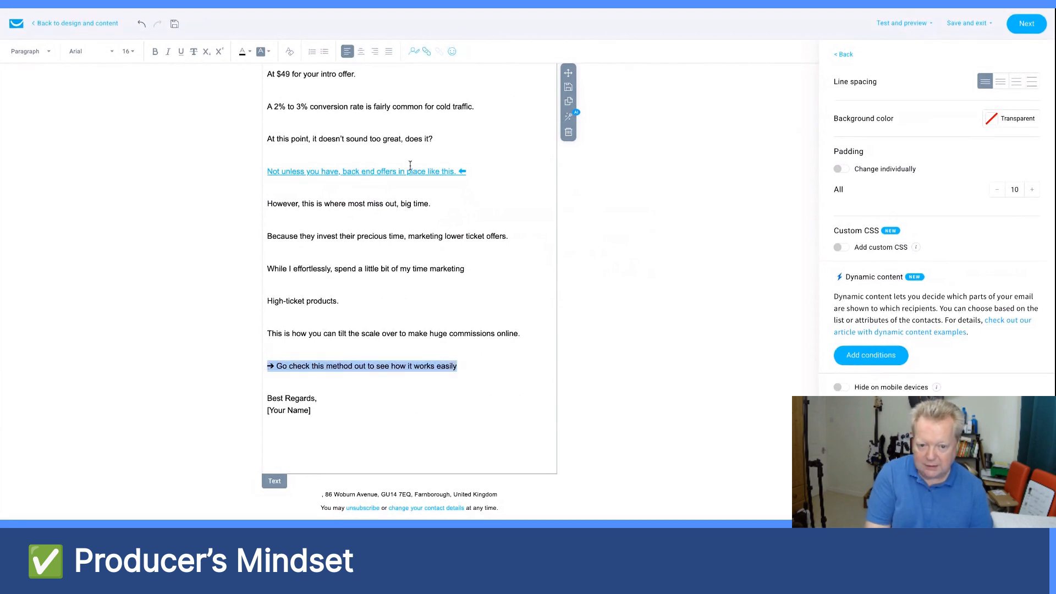
click(424, 53)
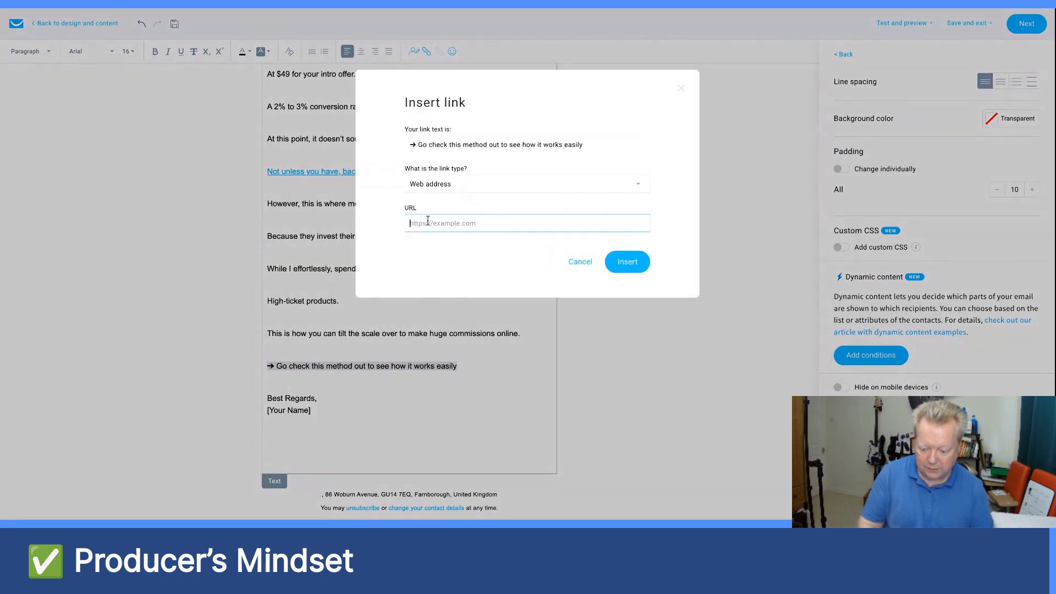
key(ctrl+v)
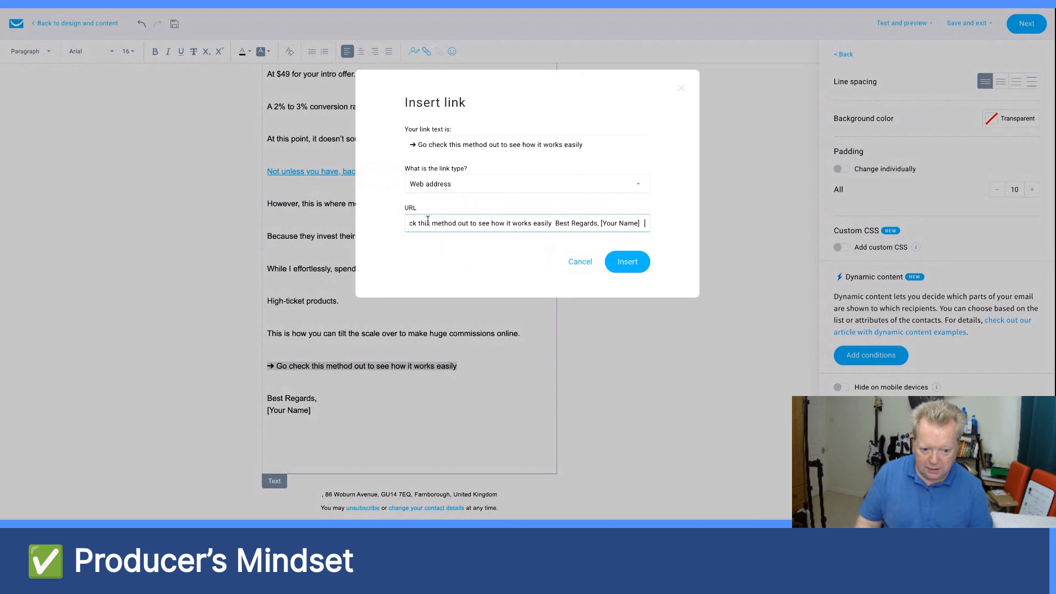
triple_click(520, 223)
key(BackSpace)
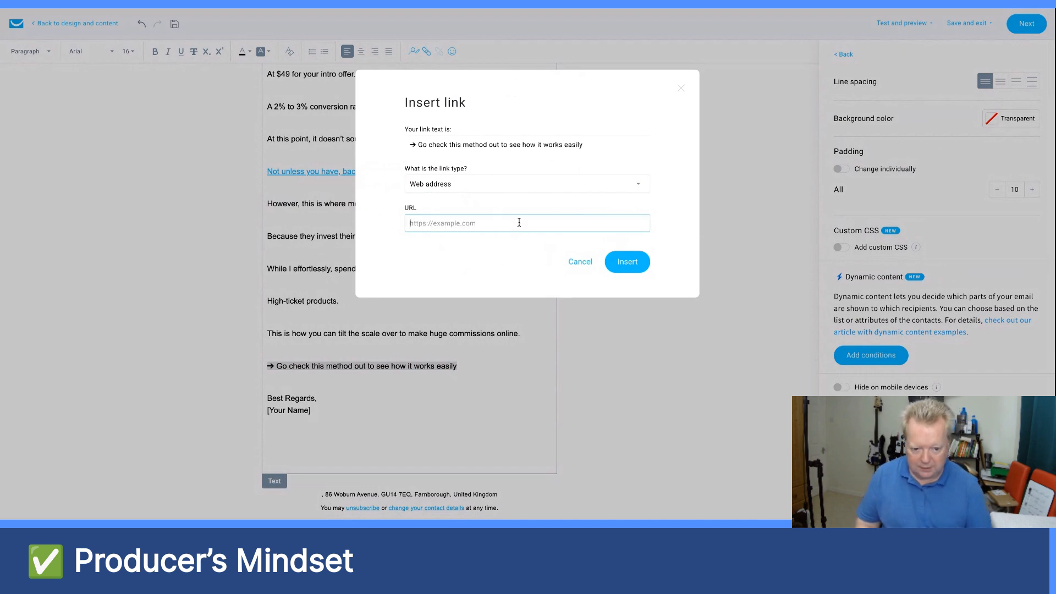
text(https://tdpages.com/77583/page177714)
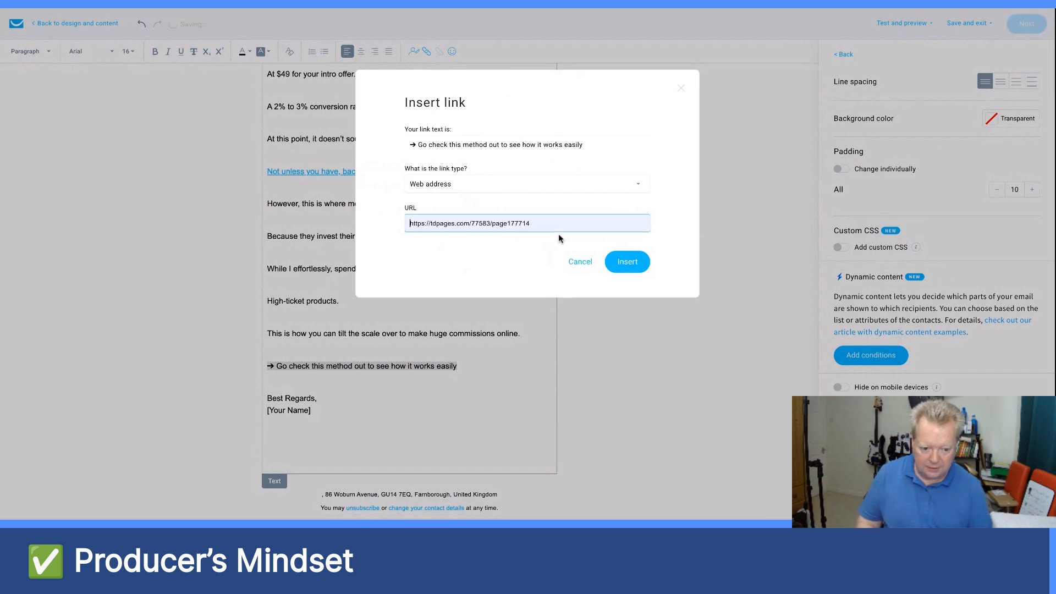
click(635, 266)
click(467, 282)
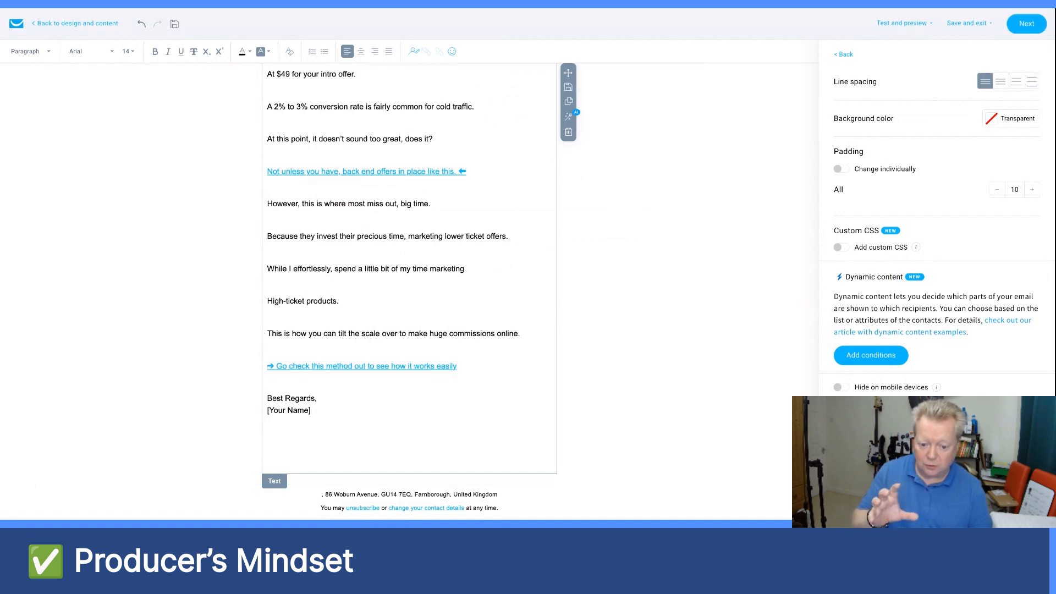
Step: Replace the "[Your Name]" placeholder under "Best Regards," with the sender's first name
drag(331, 412, 229, 419)
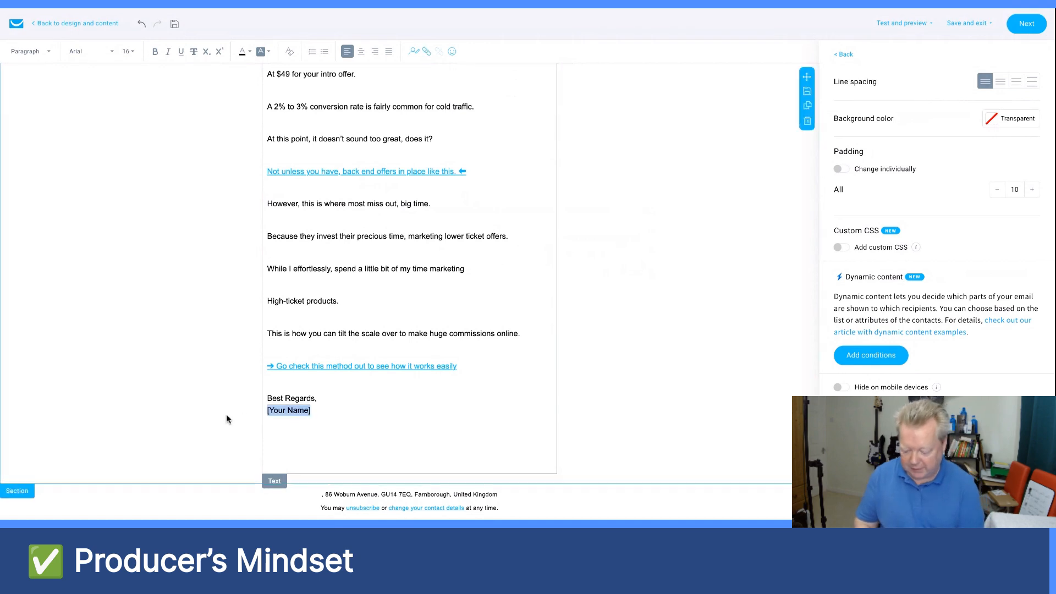
text(N)
text(ikc)
key(BackSpace)
key(BackSpace)
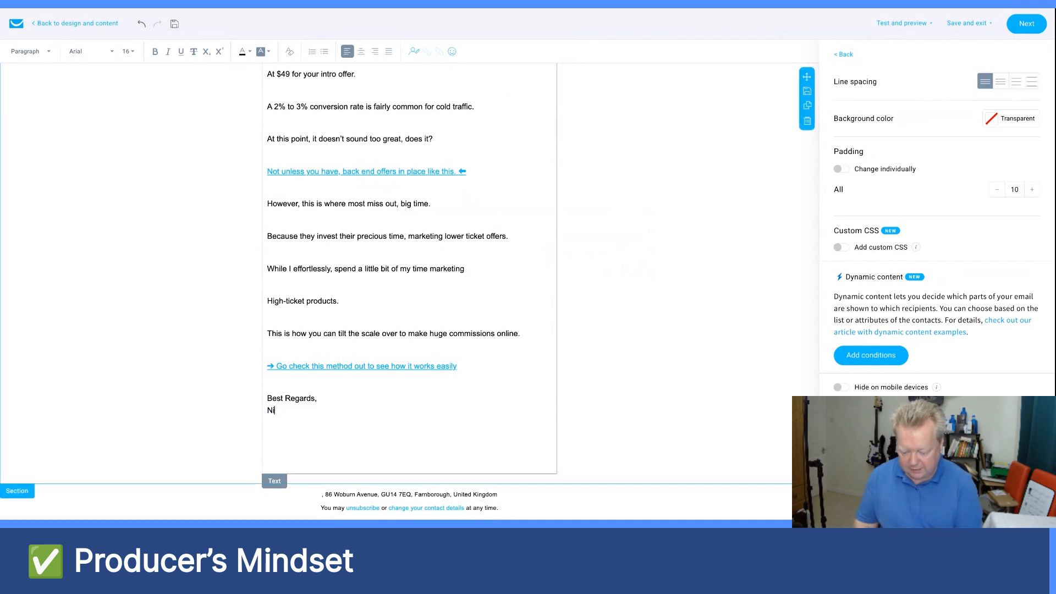
click(396, 312)
scroll(396, 312, up, 2)
scroll(396, 312, up, 3)
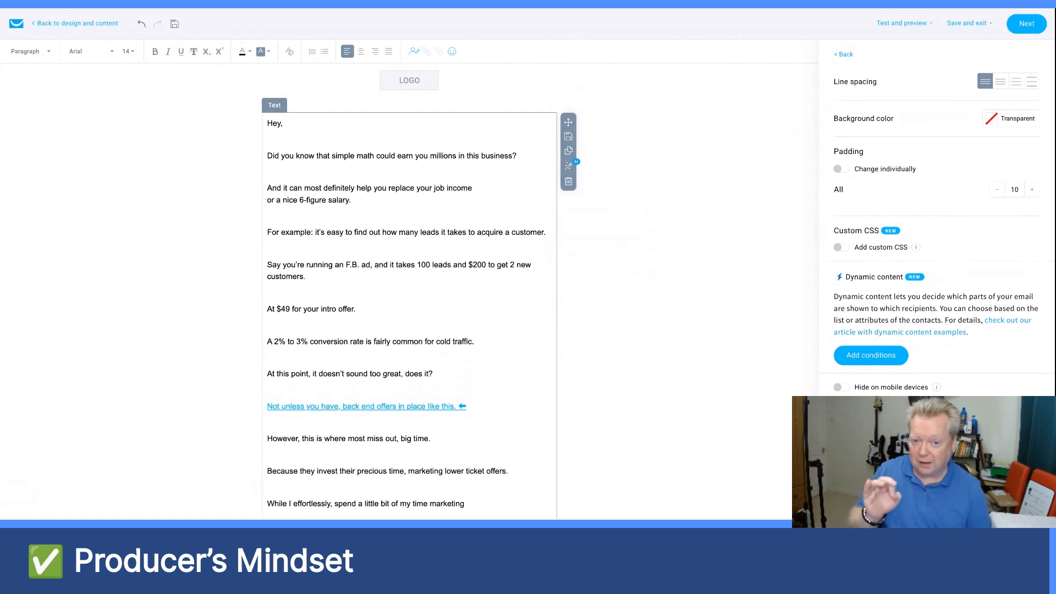
Step: Turn off the logo in the message header and check the body down to the footer
click(412, 80)
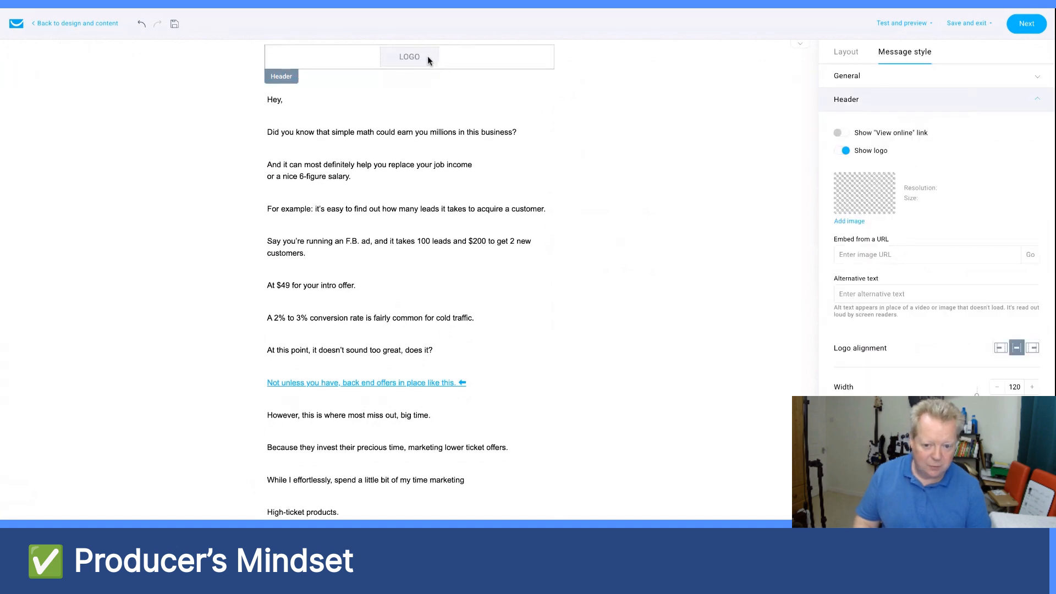
click(846, 151)
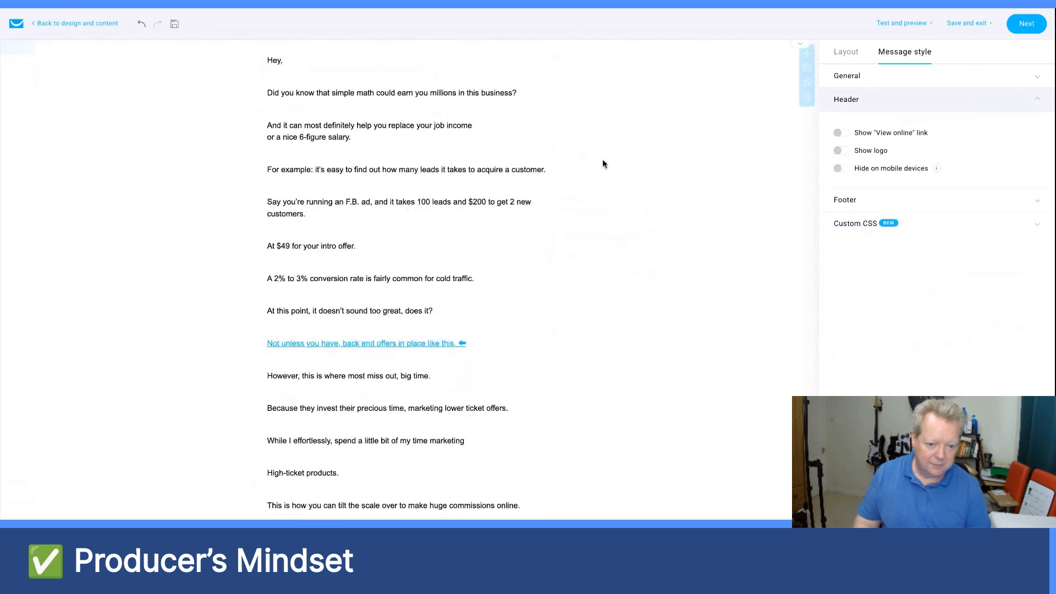
scroll(579, 170, down, 2)
scroll(579, 169, up, 2)
scroll(579, 168, down, 3)
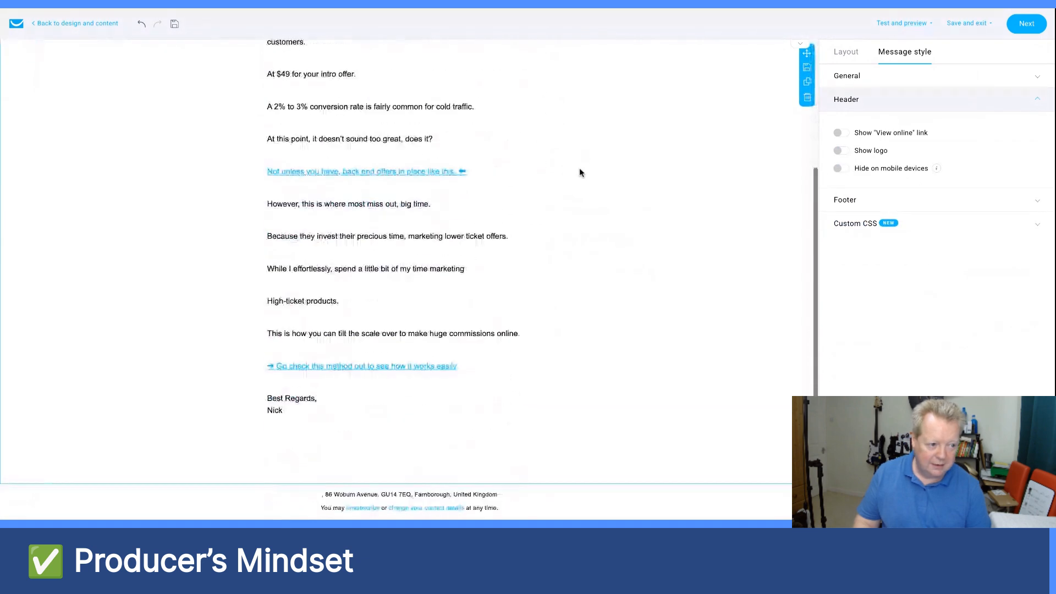
scroll(583, 145, up, 3)
Step: Preview the finished email from its subject line down to the footer, and return to the editor
click(901, 23)
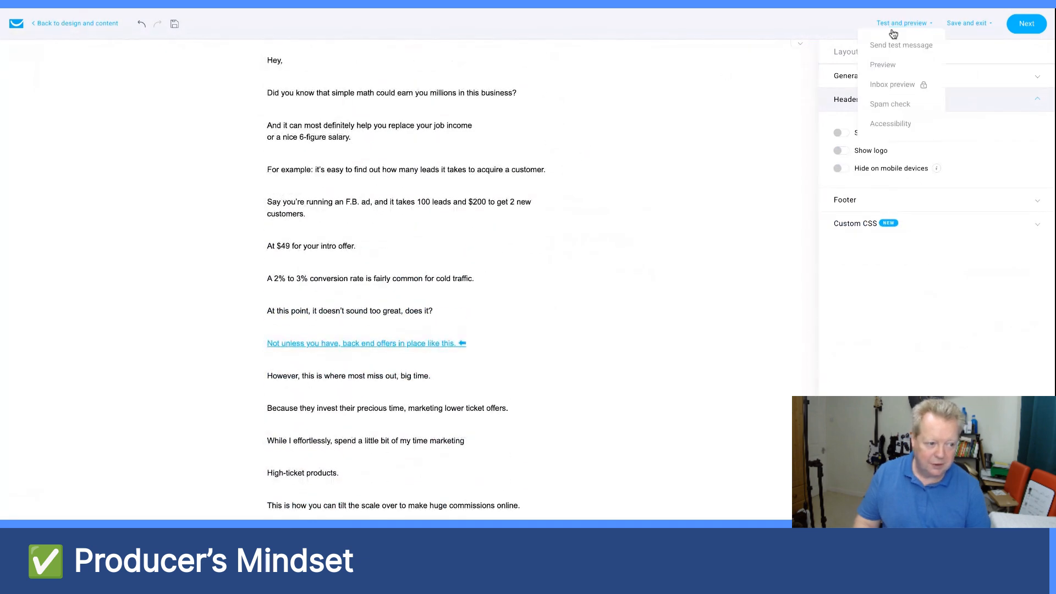
click(892, 64)
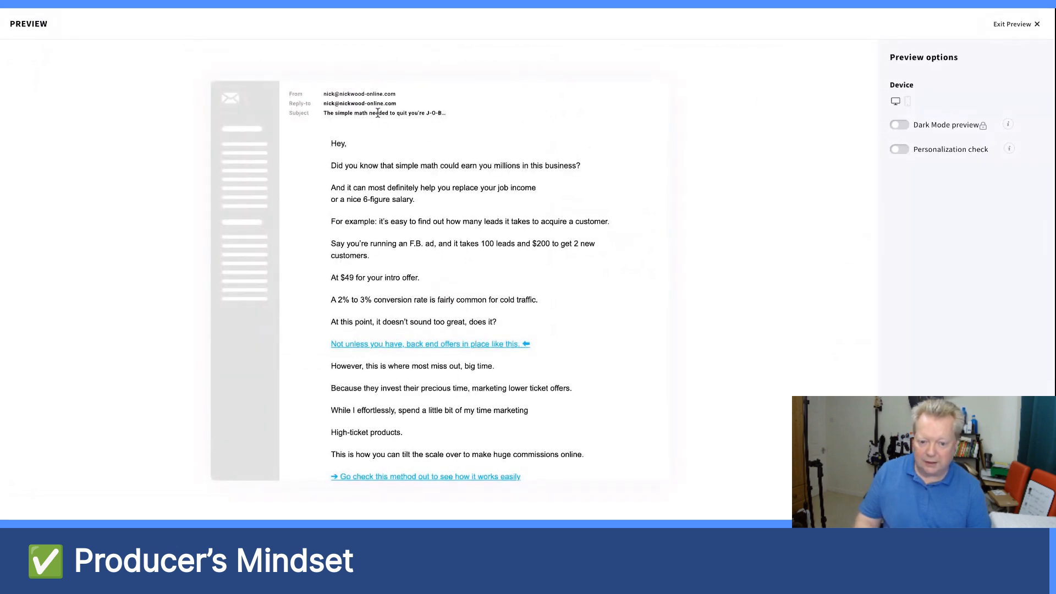
scroll(450, 192, down, 3)
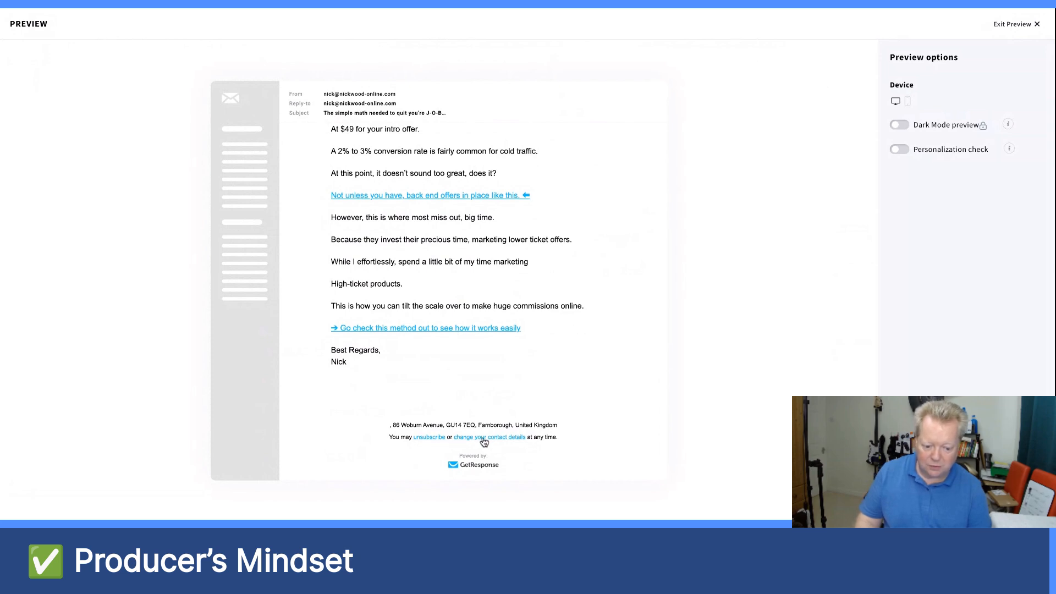
scroll(553, 371, up, 1)
scroll(553, 371, down, 1)
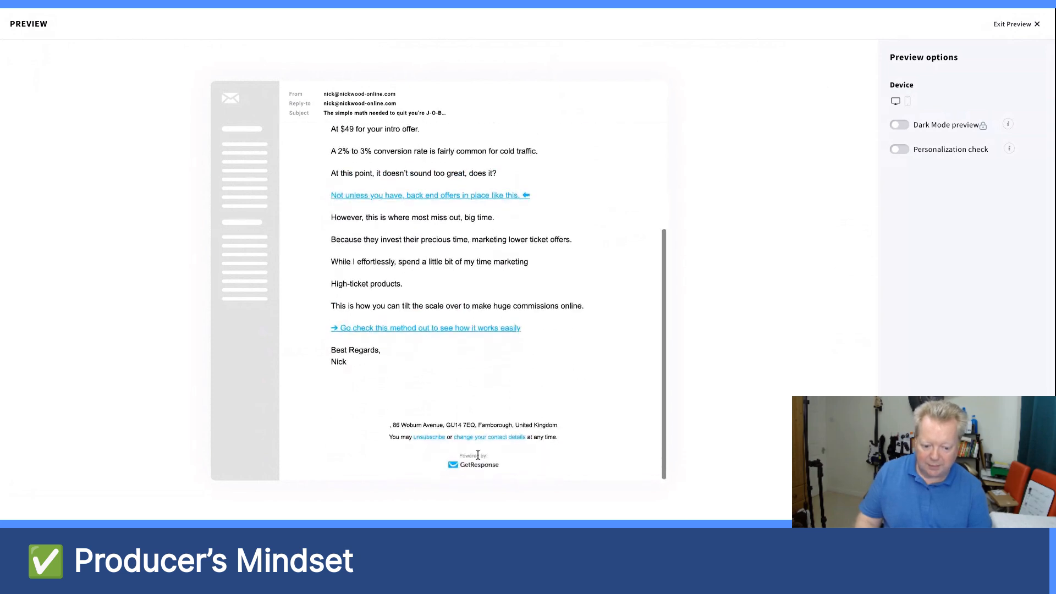
scroll(519, 321, up, 5)
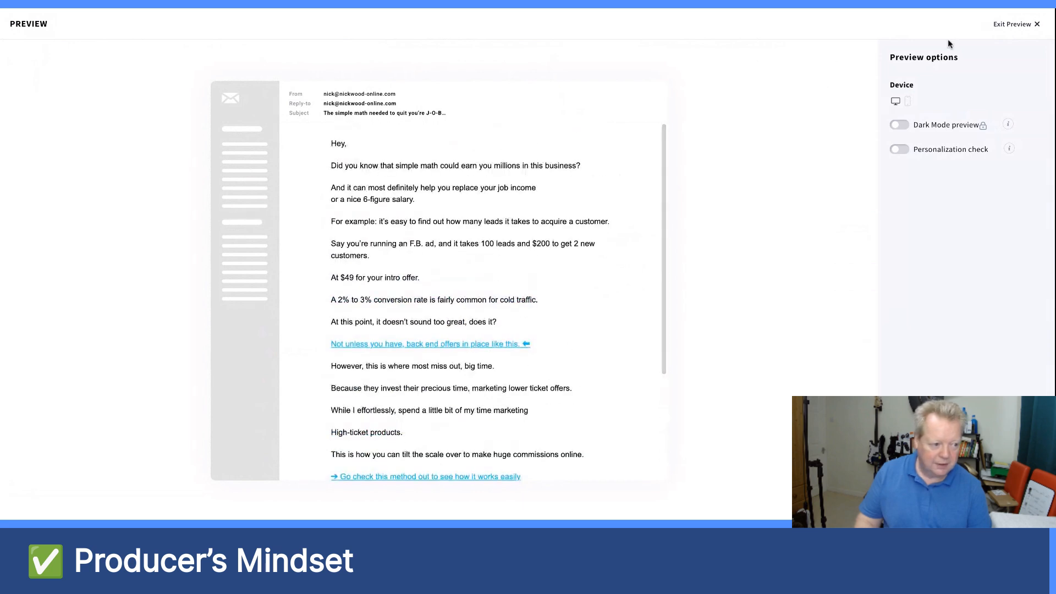
click(1011, 25)
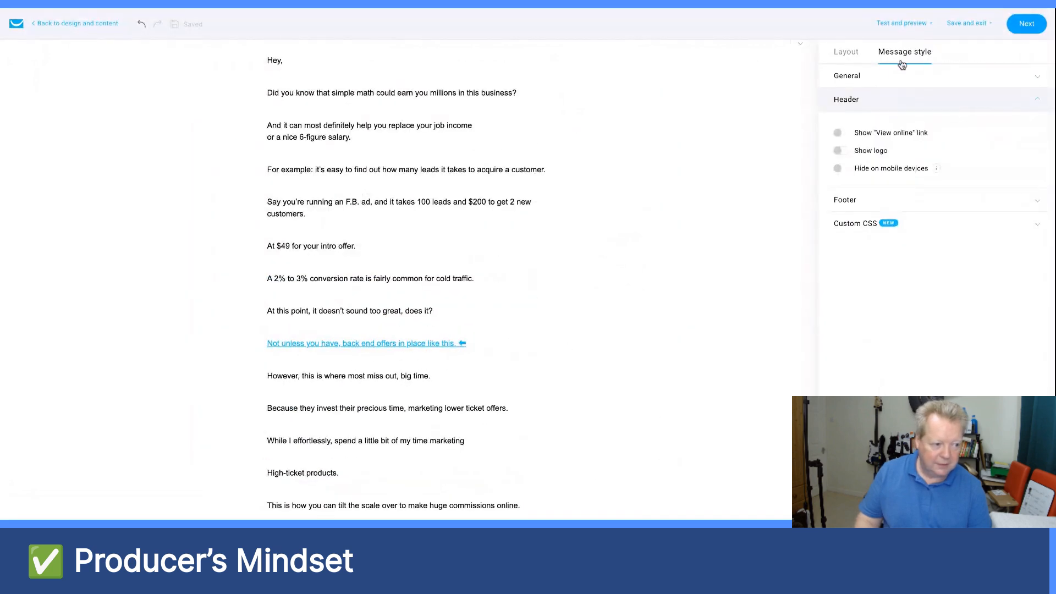
Step: Finish the message design and review the newsletter's recipients, spam check and tracking options on the settings page
click(1026, 25)
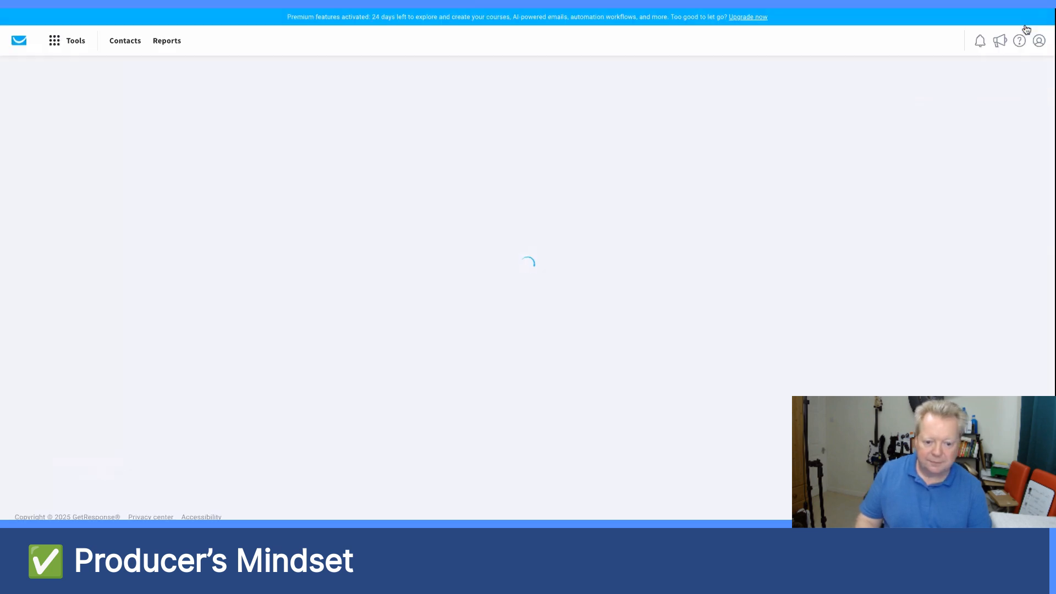
scroll(484, 264, down, 5)
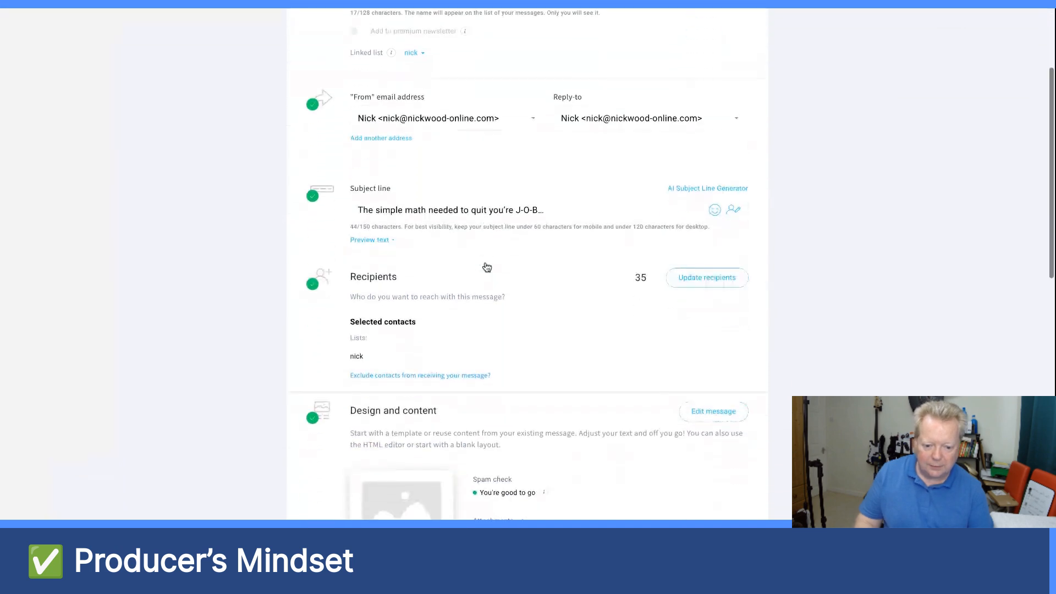
scroll(486, 261, down, 3)
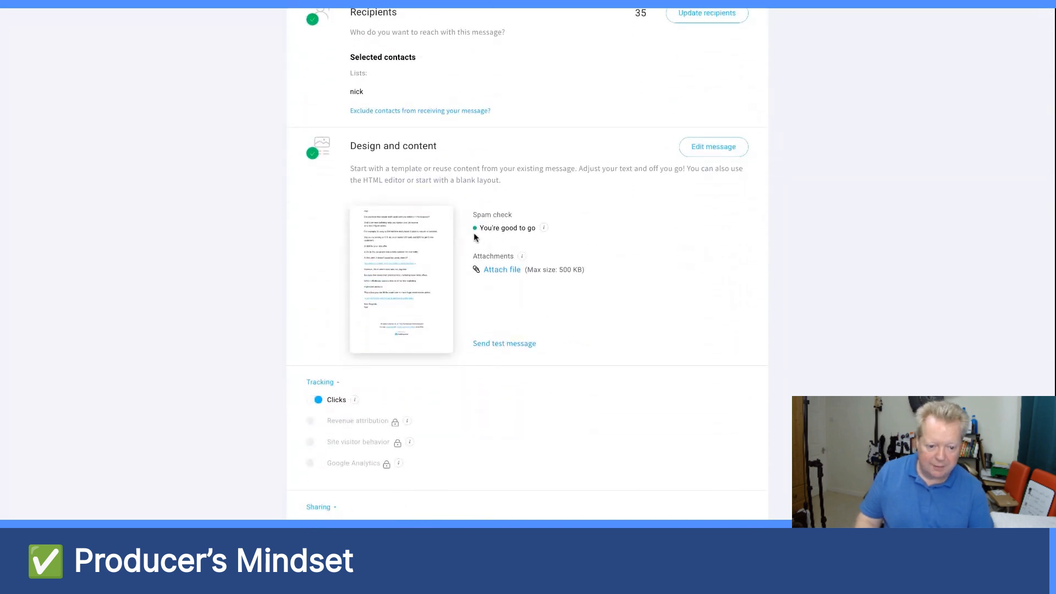
mouse_move(542, 233)
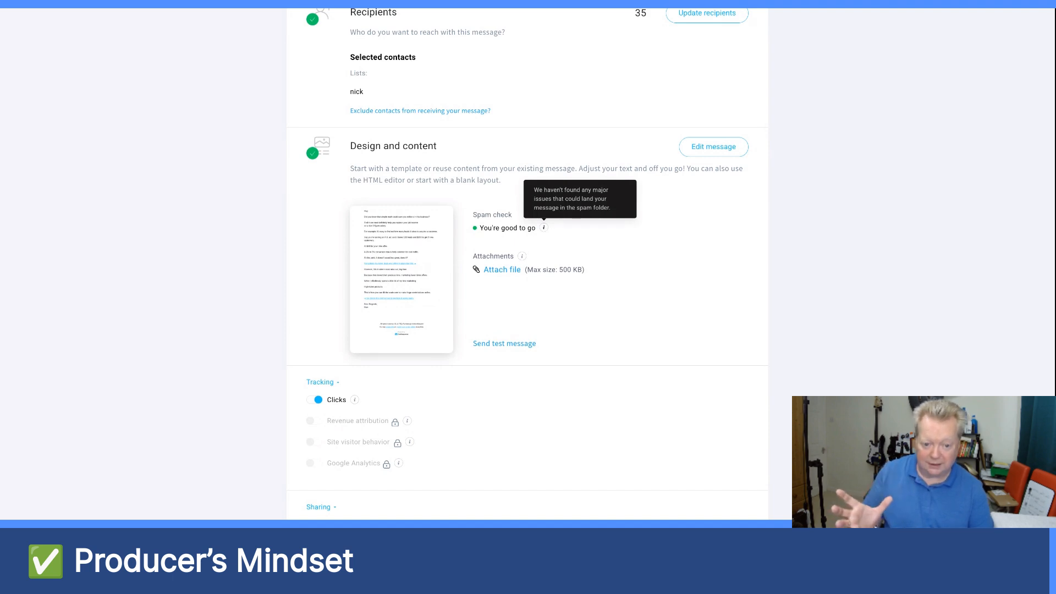
scroll(526, 286, down, 3)
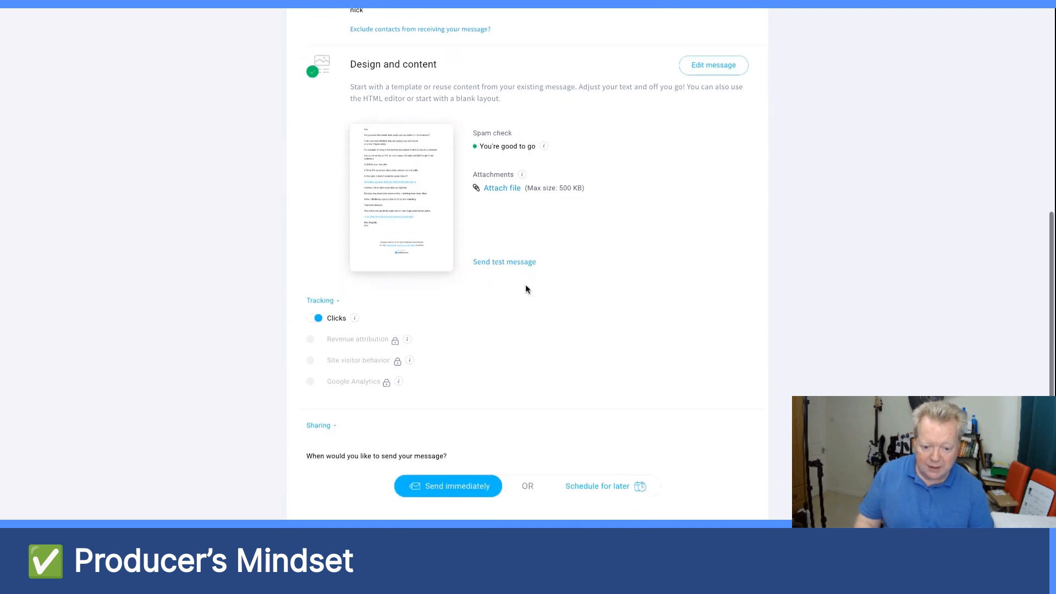
mouse_move(355, 248)
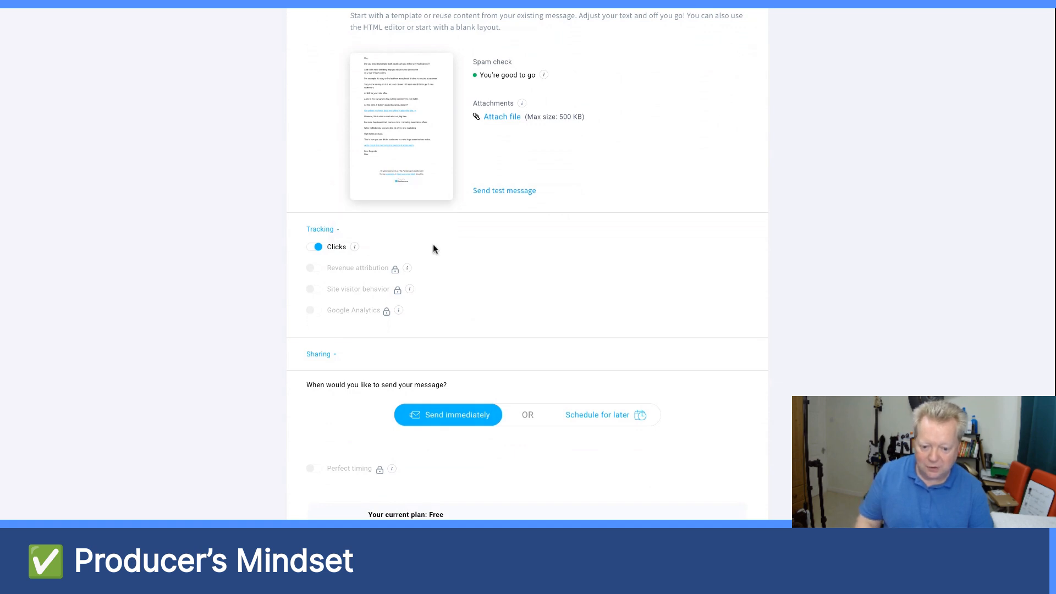
mouse_move(410, 291)
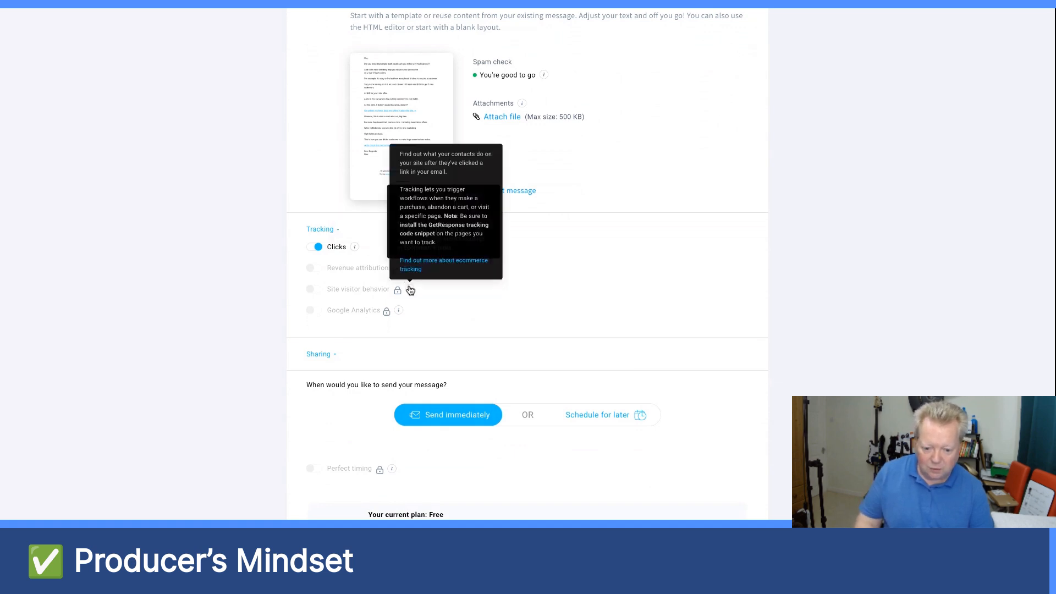
mouse_move(396, 313)
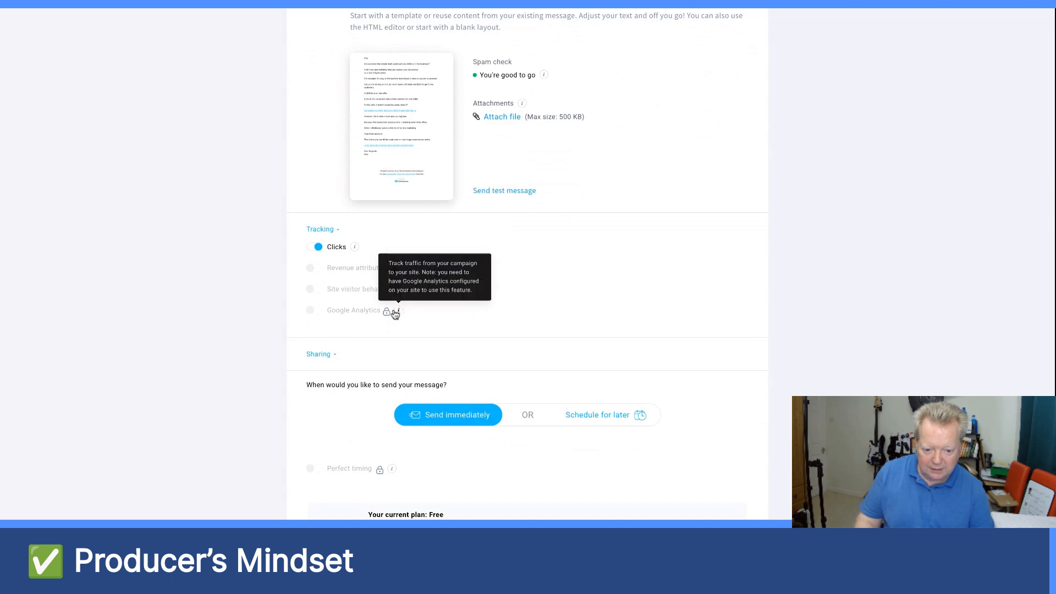
scroll(586, 278, down, 2)
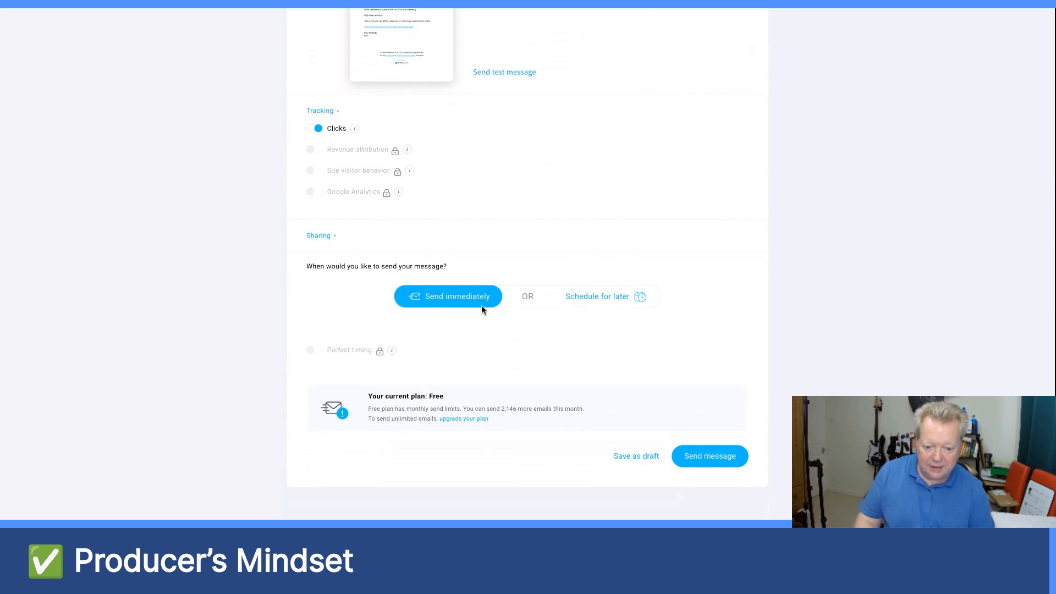
Step: Choose to schedule the newsletter instead of sending it immediately, with the send date Aug 29, 2025
click(593, 297)
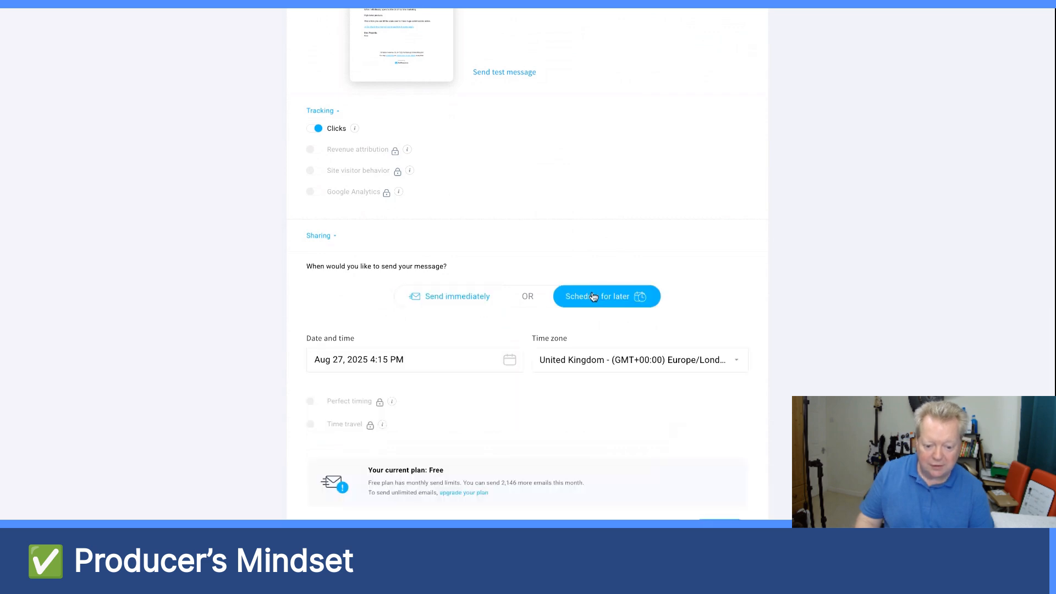
click(464, 351)
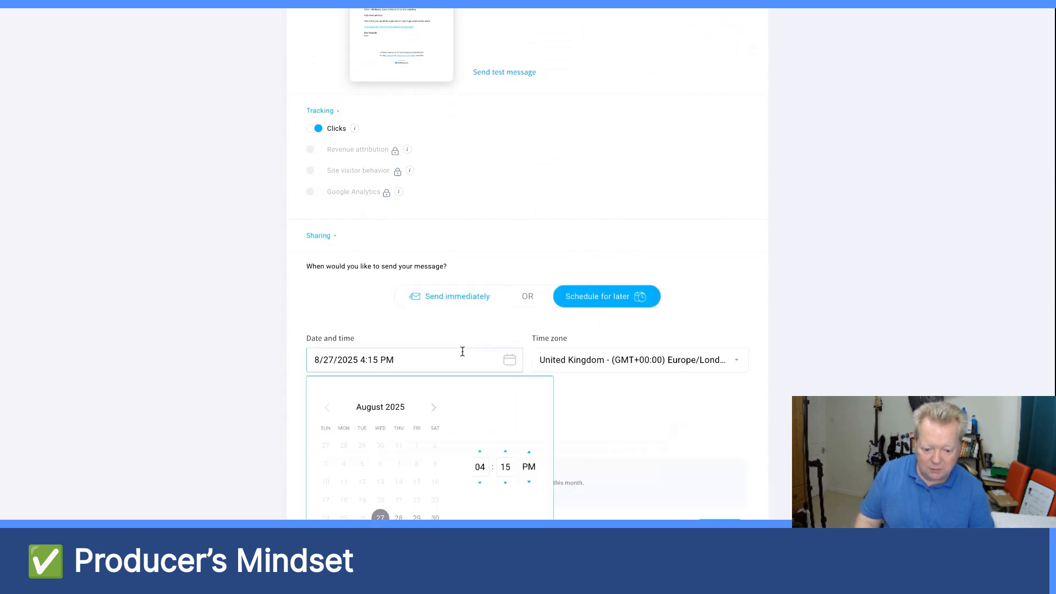
scroll(462, 351, down, 2)
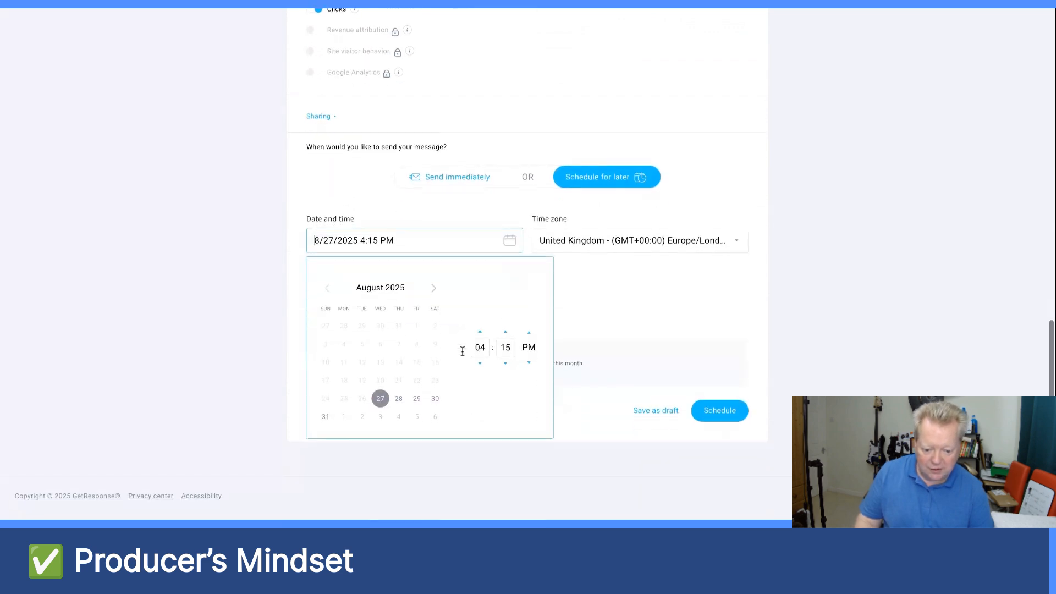
click(417, 404)
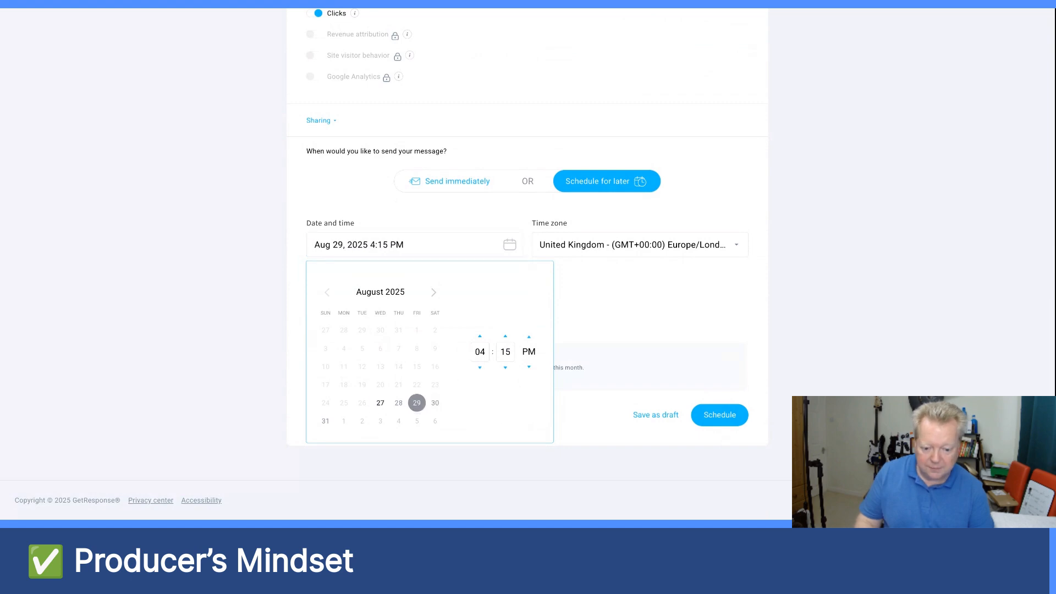
Step: Set the send time to 8:00 AM and schedule the newsletter
click(475, 350)
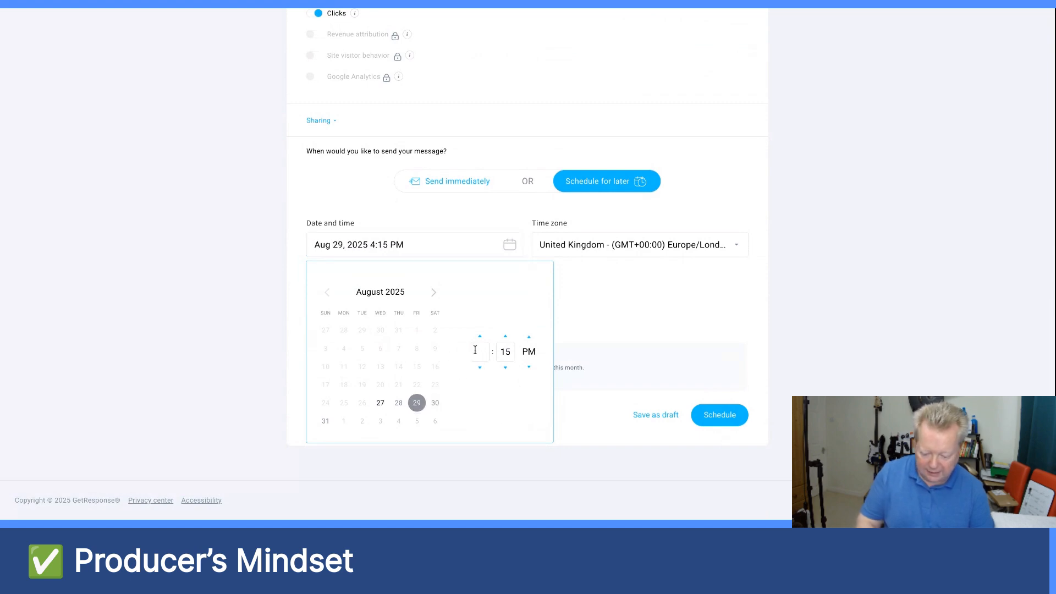
text(8)
click(502, 352)
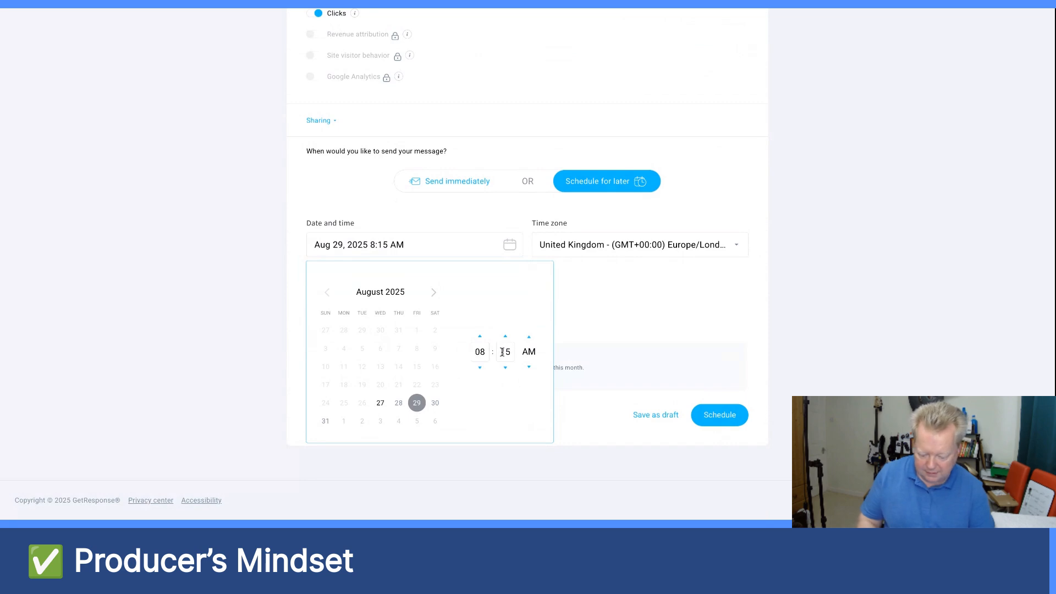
text(1)
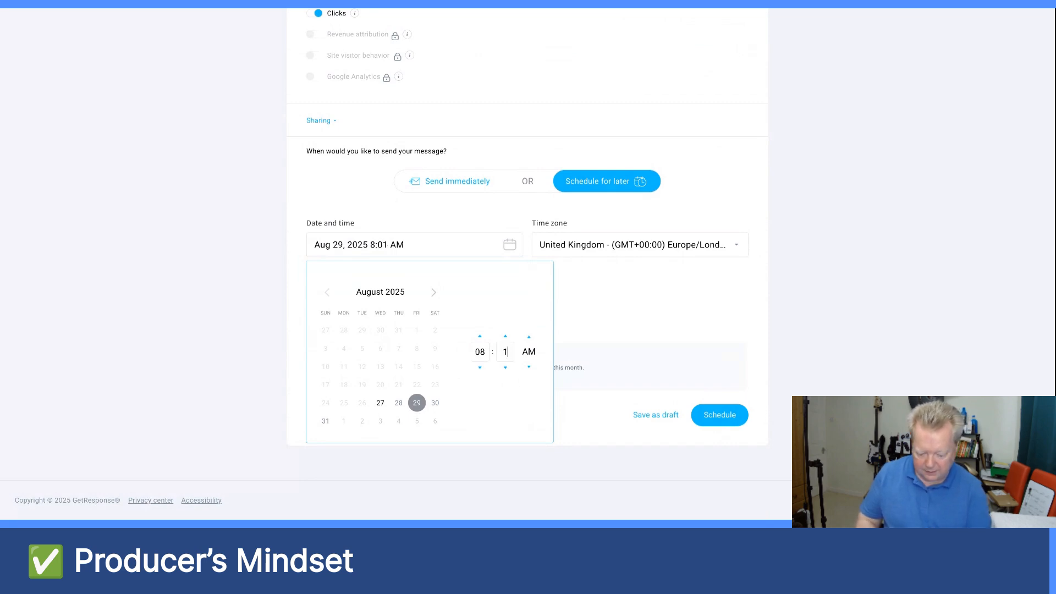
text(0)
click(505, 368)
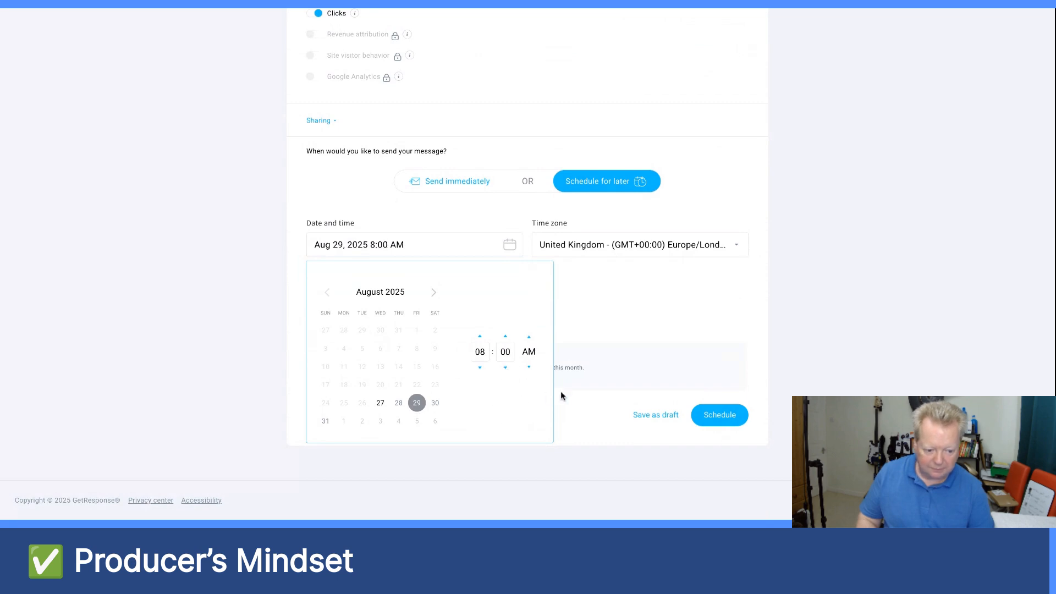
click(711, 416)
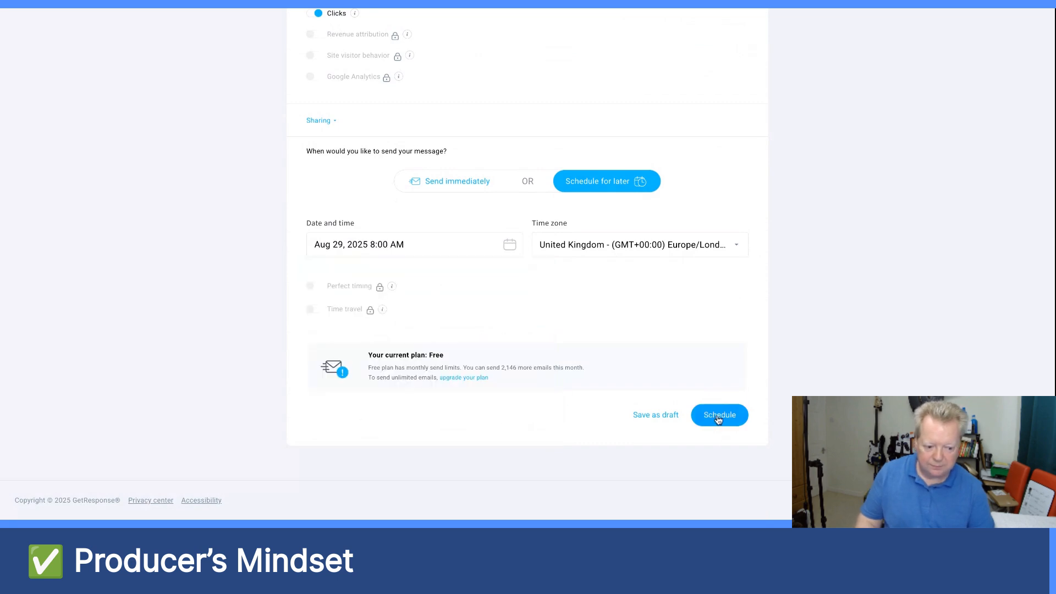
click(718, 418)
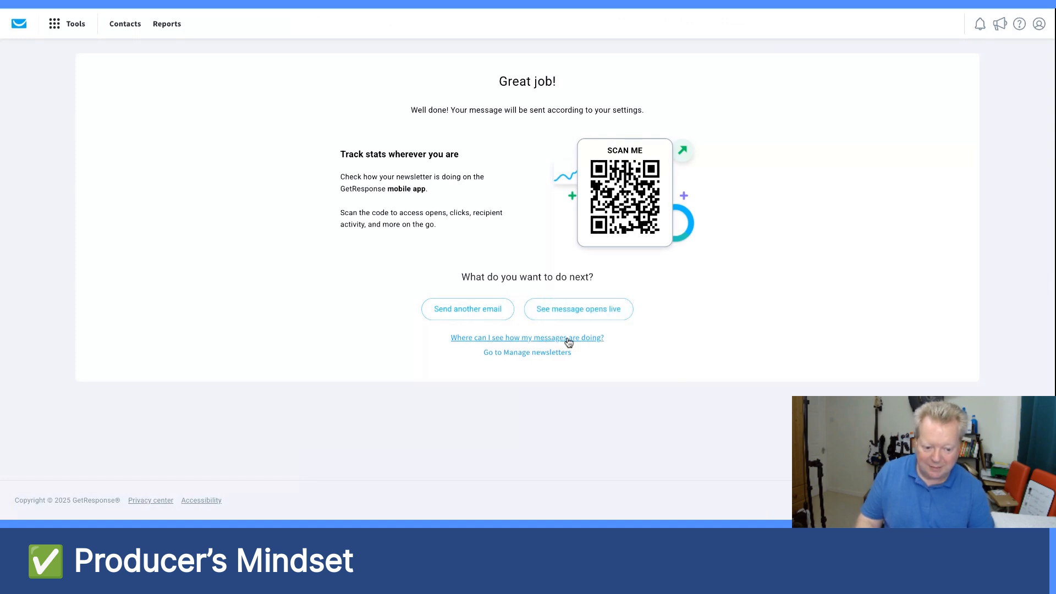
Step: Go to the newsletter management list and examine each message's status, send date, deliveries, open rate and click rate
click(515, 355)
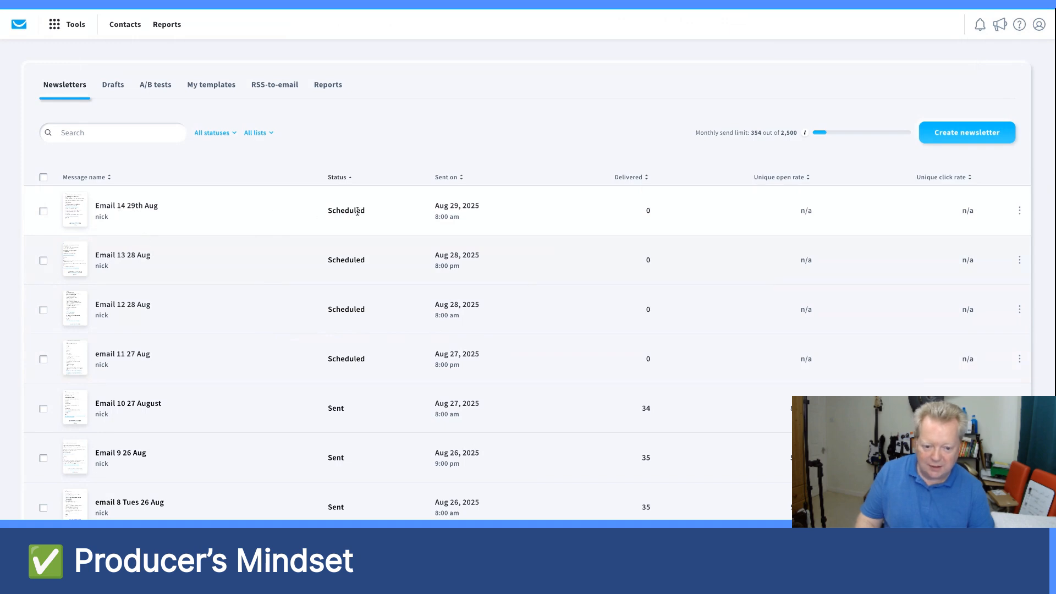
scroll(414, 277, down, 3)
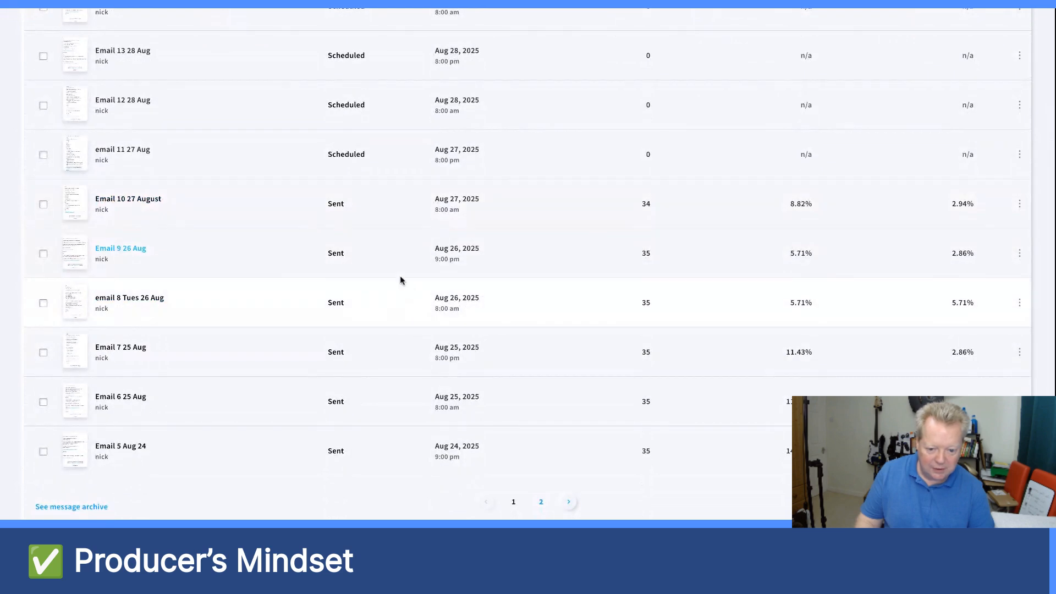
scroll(389, 217, up, 1)
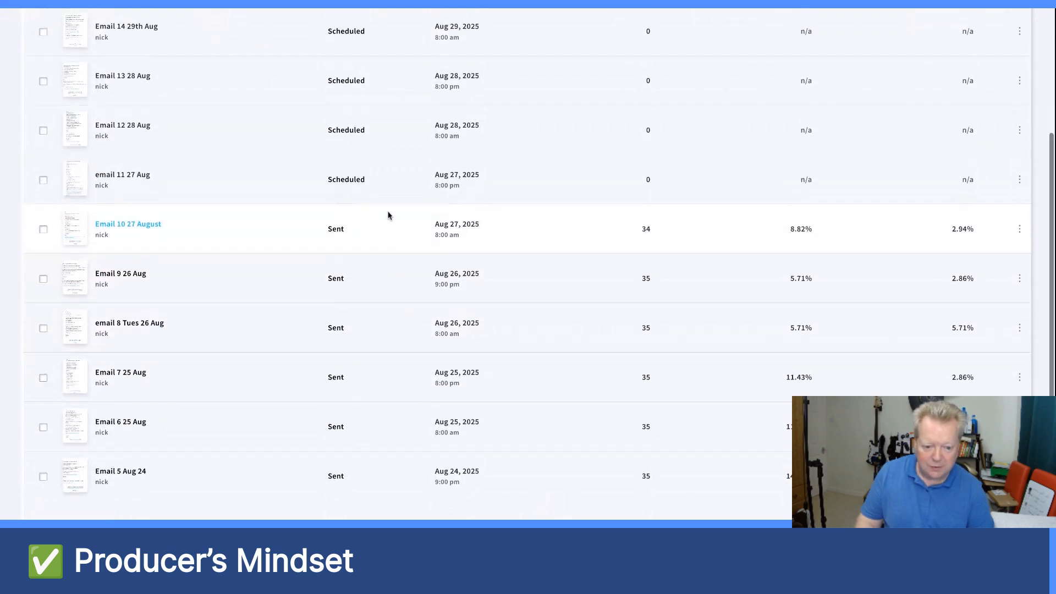
scroll(394, 261, down, 1)
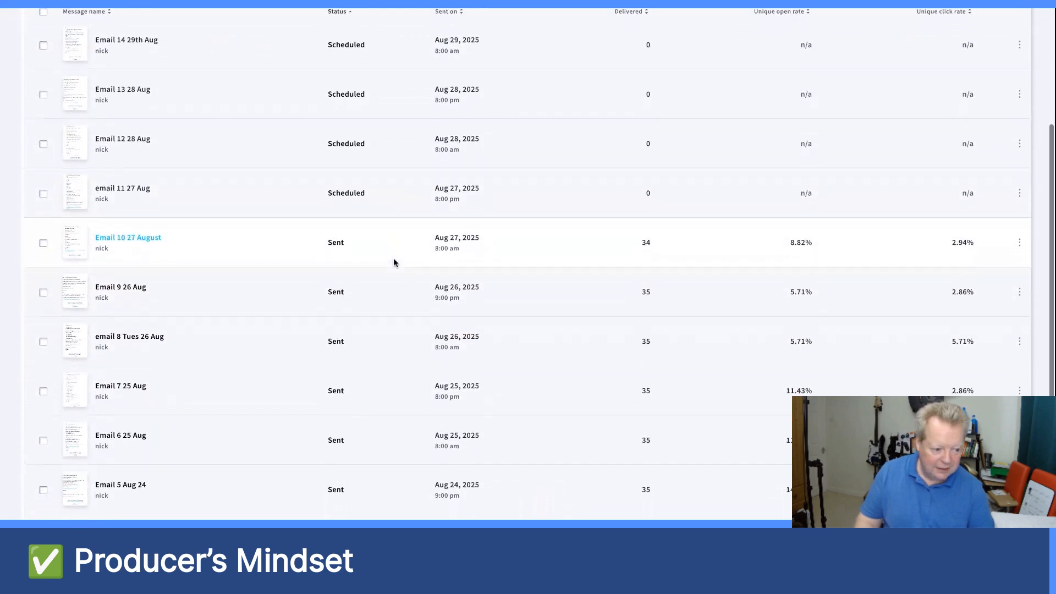
scroll(691, 223, up, 2)
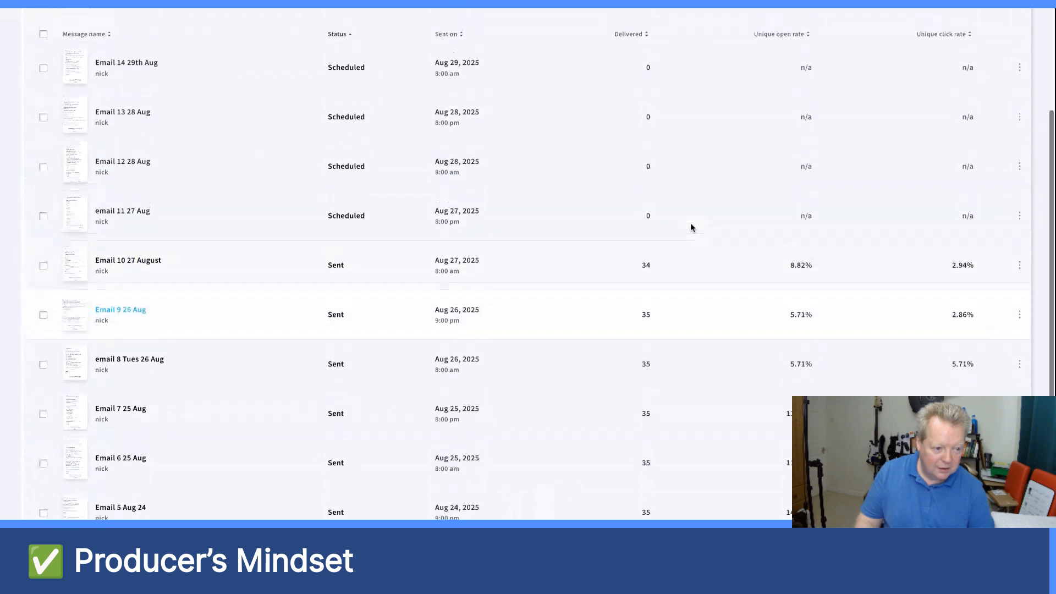
scroll(736, 302, down, 2)
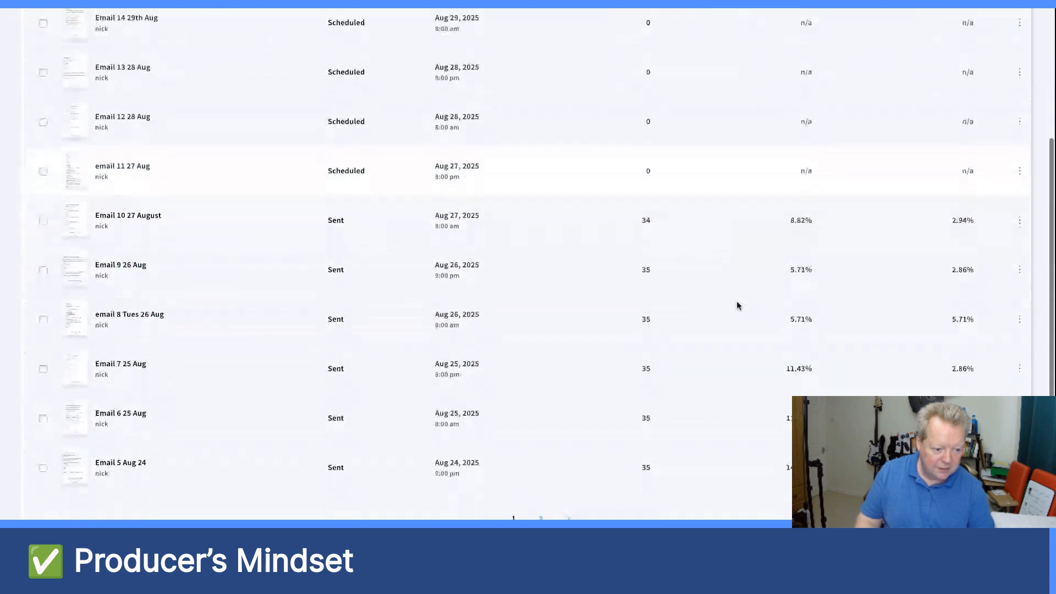
scroll(751, 363, down, 1)
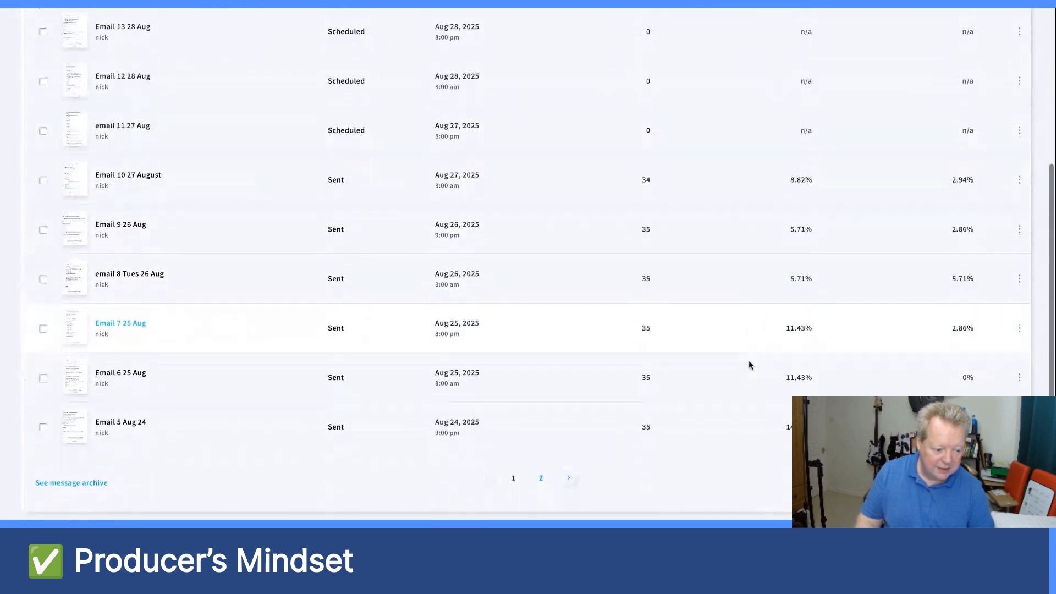
Step: Compare the unique open and click rates of the newsletters already sent between Aug 24 and Aug 27
scroll(802, 324, up, 2)
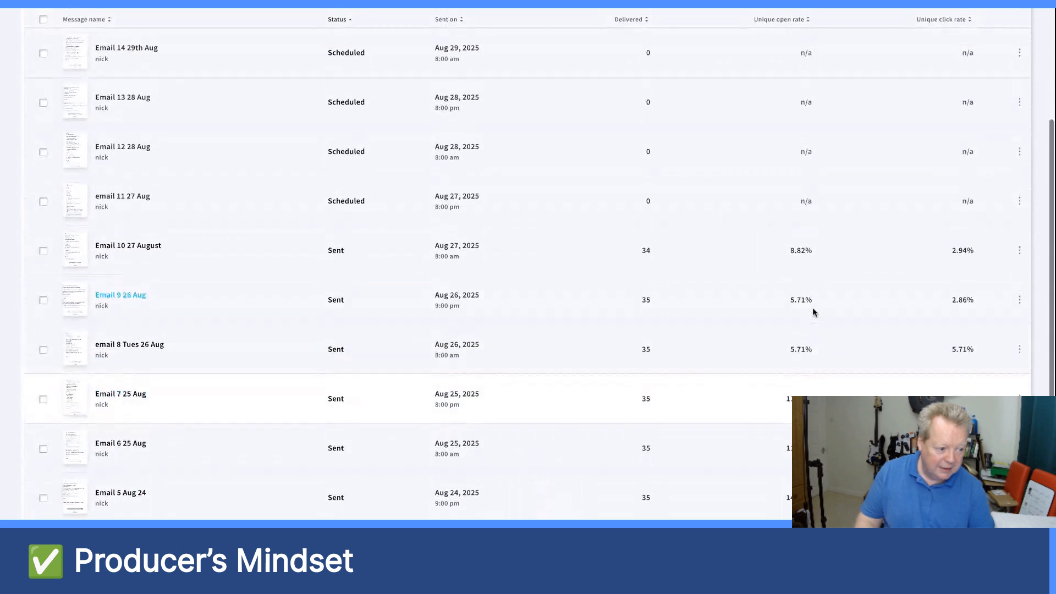
scroll(944, 306, down, 1)
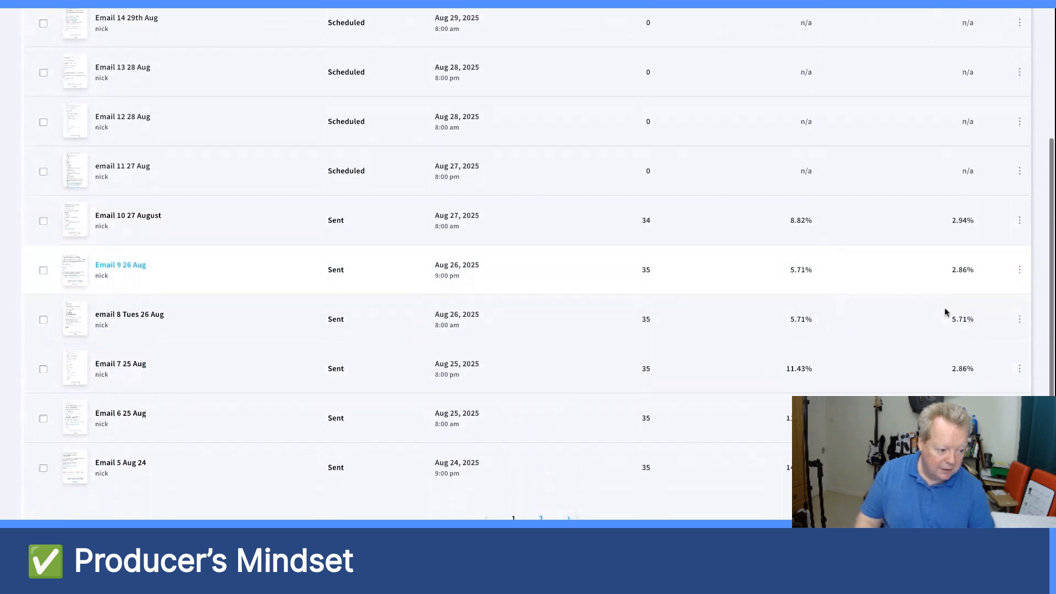
scroll(941, 298, down, 1)
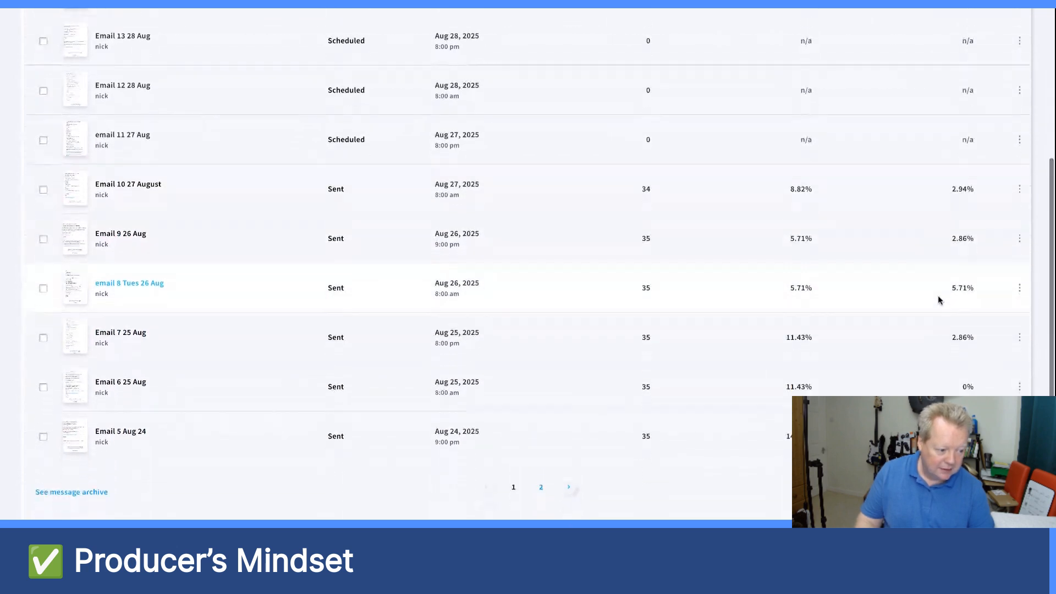
scroll(918, 338, down, 1)
scroll(919, 336, up, 5)
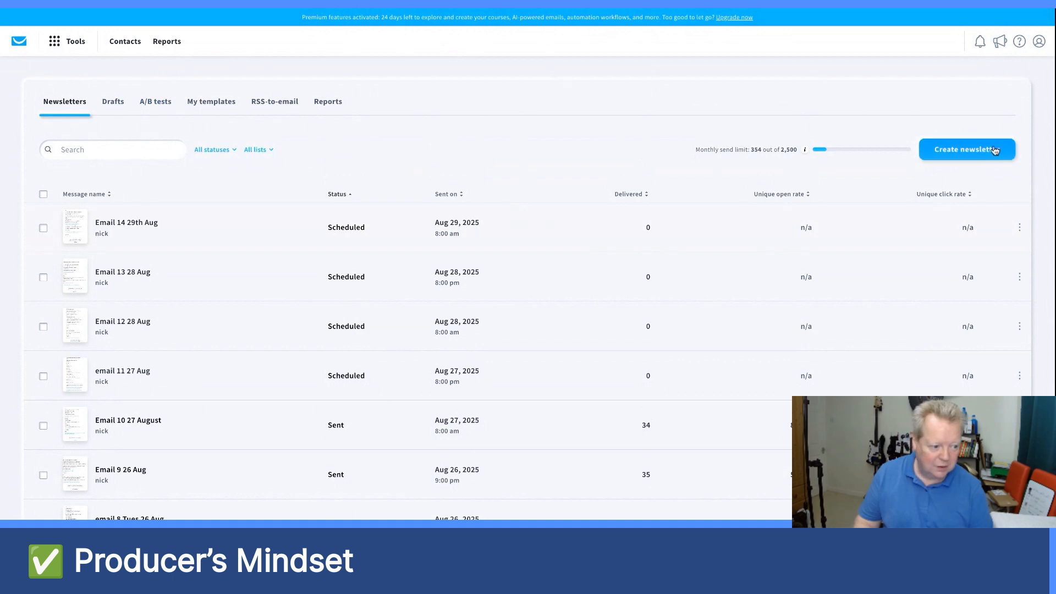
Step: Create a new newsletter by yourself, without the AI generator, and name it "Email 15 29th Aug"
click(951, 150)
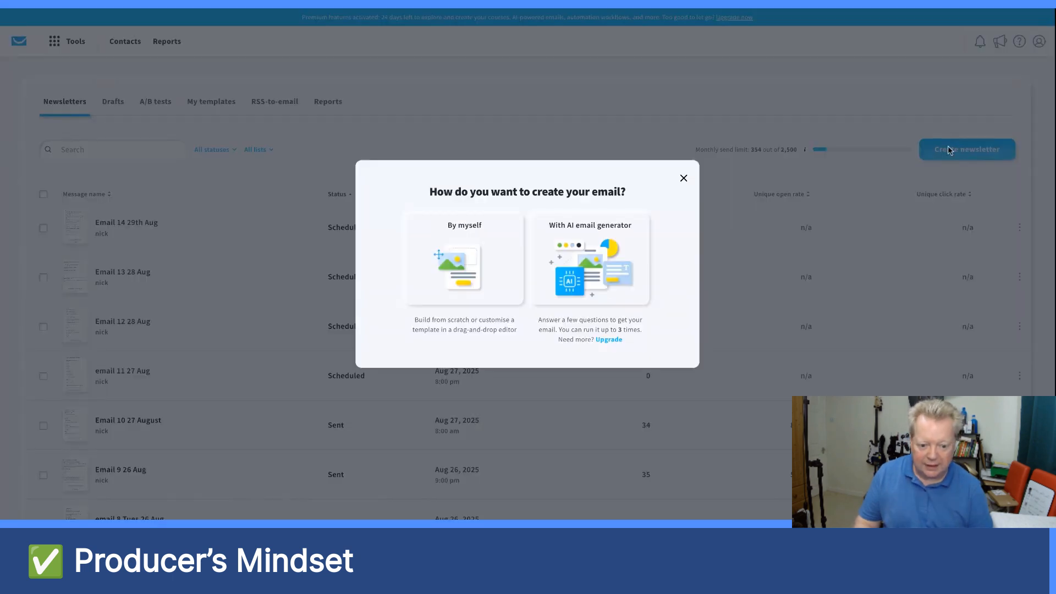
click(456, 256)
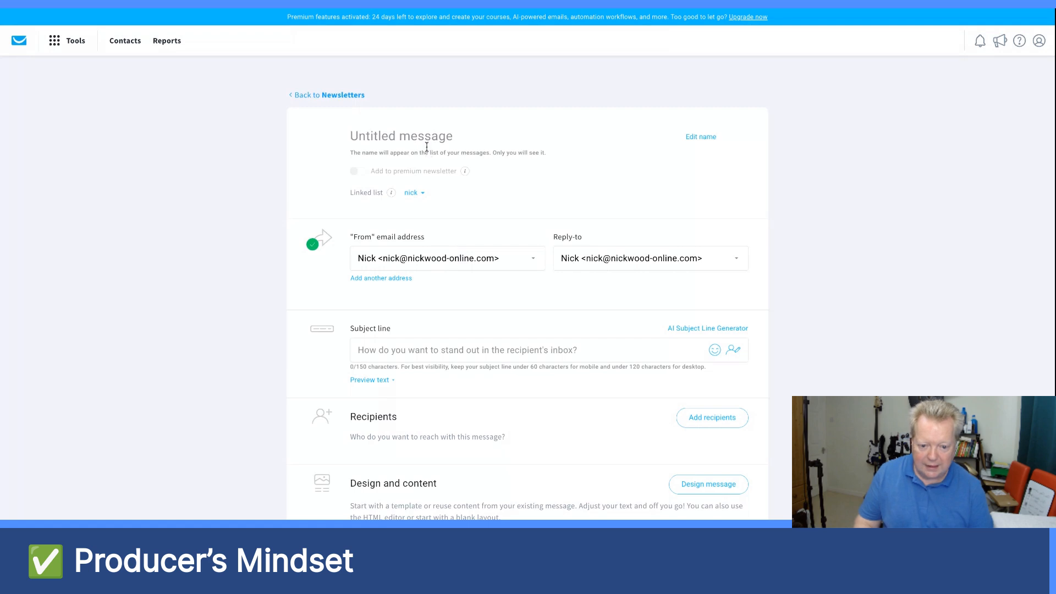
text(Email )
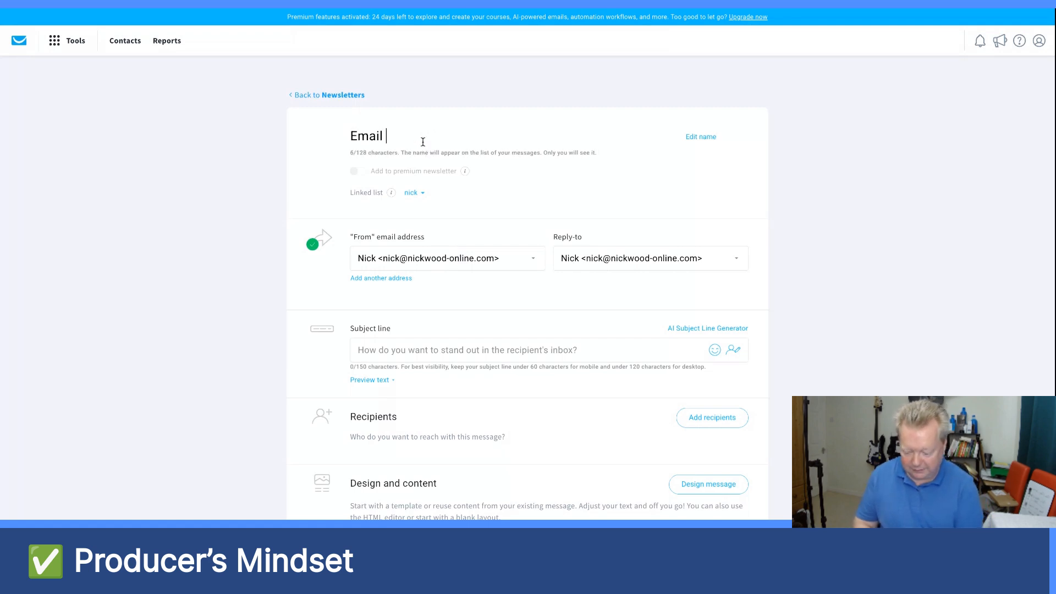
text(15 )
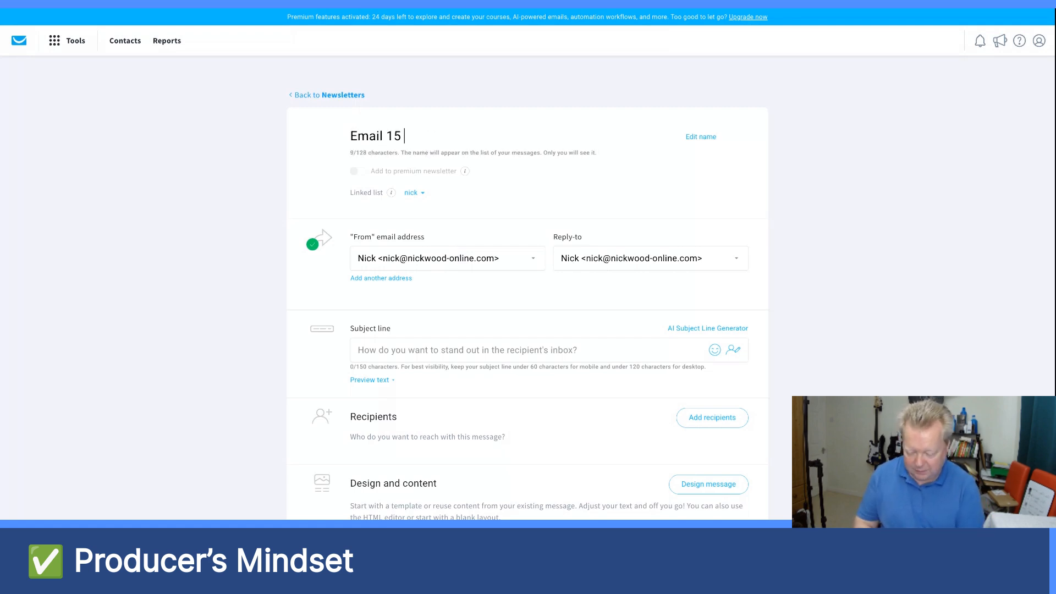
text(2)
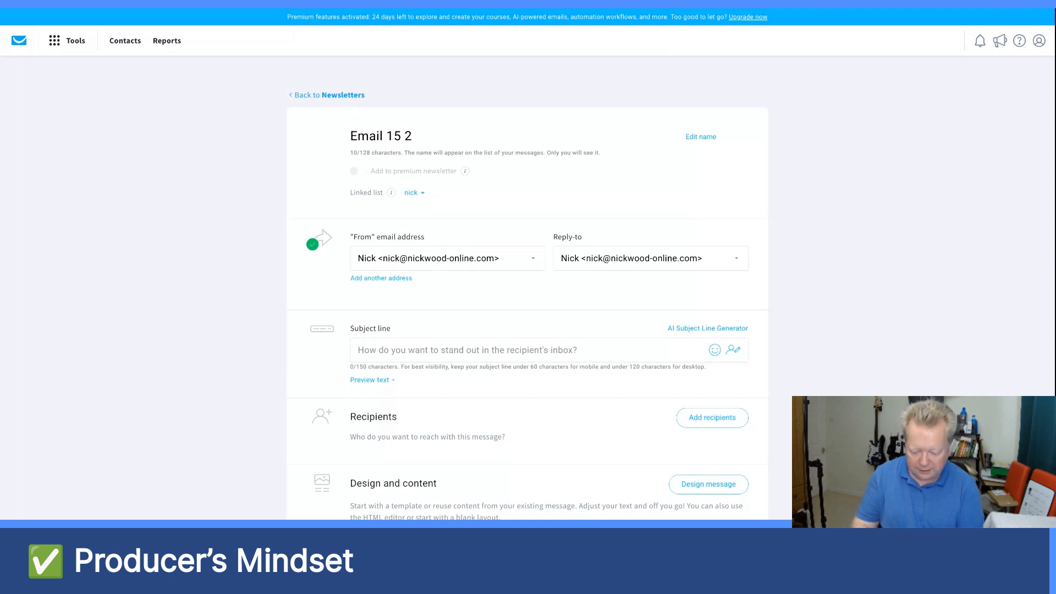
text(9th Aug)
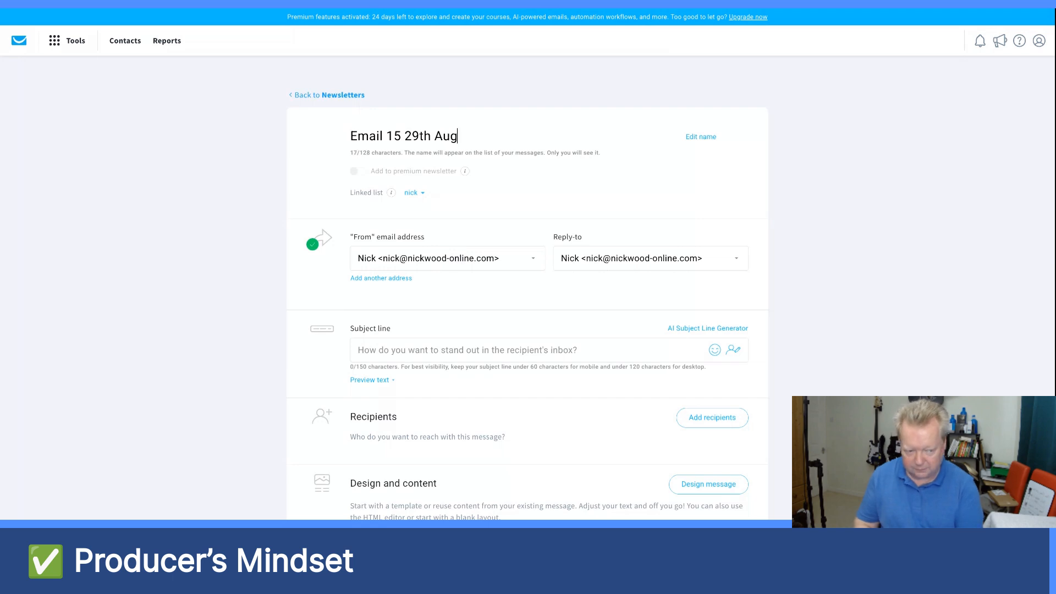
click(447, 209)
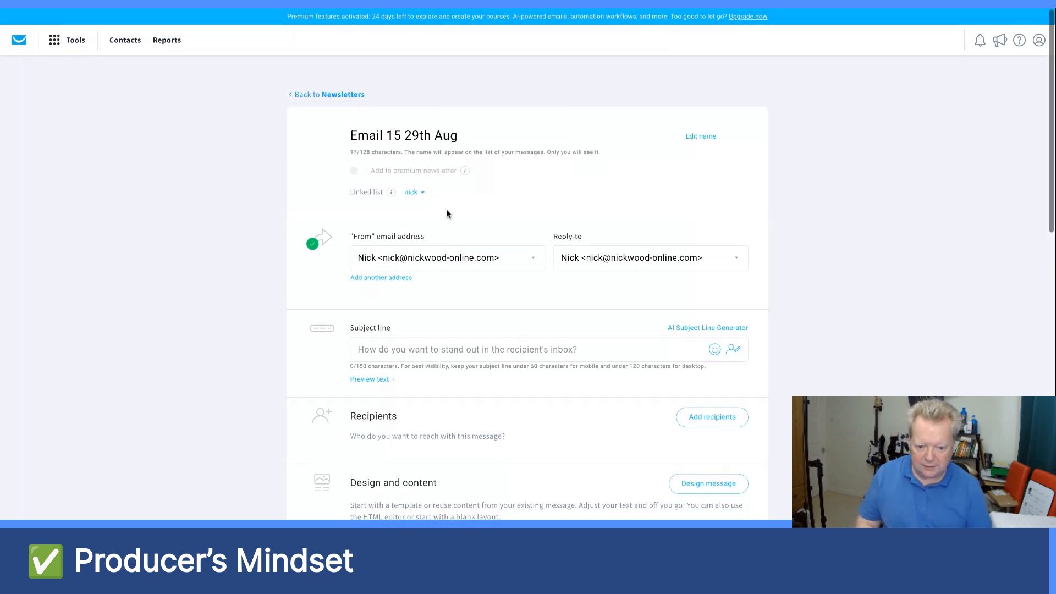
Step: Set the subject line to "Want a simple, lucrative business model?"
scroll(446, 211, down, 3)
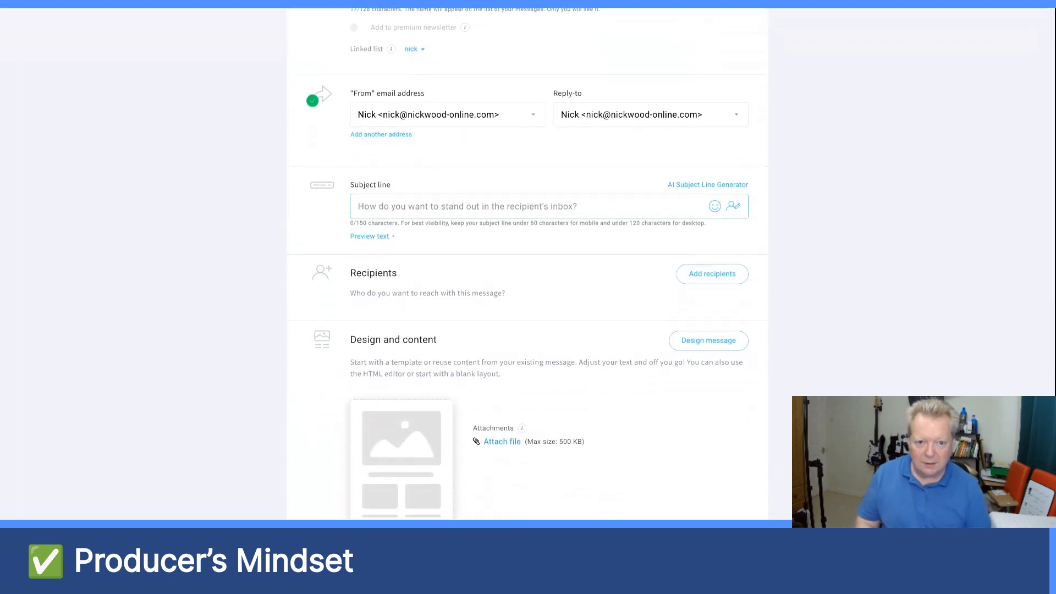
click(446, 207)
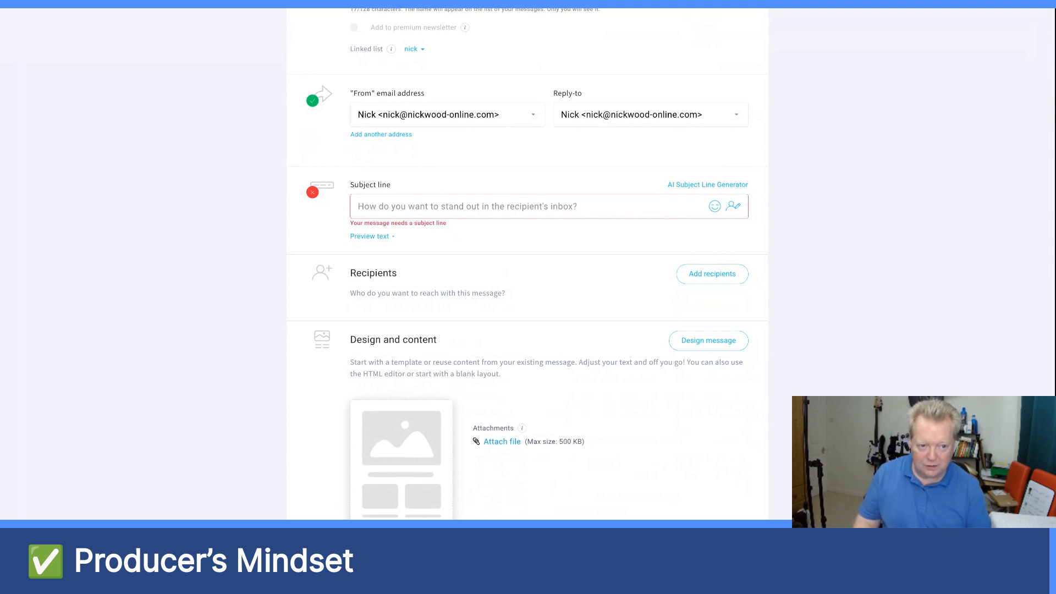
click(446, 207)
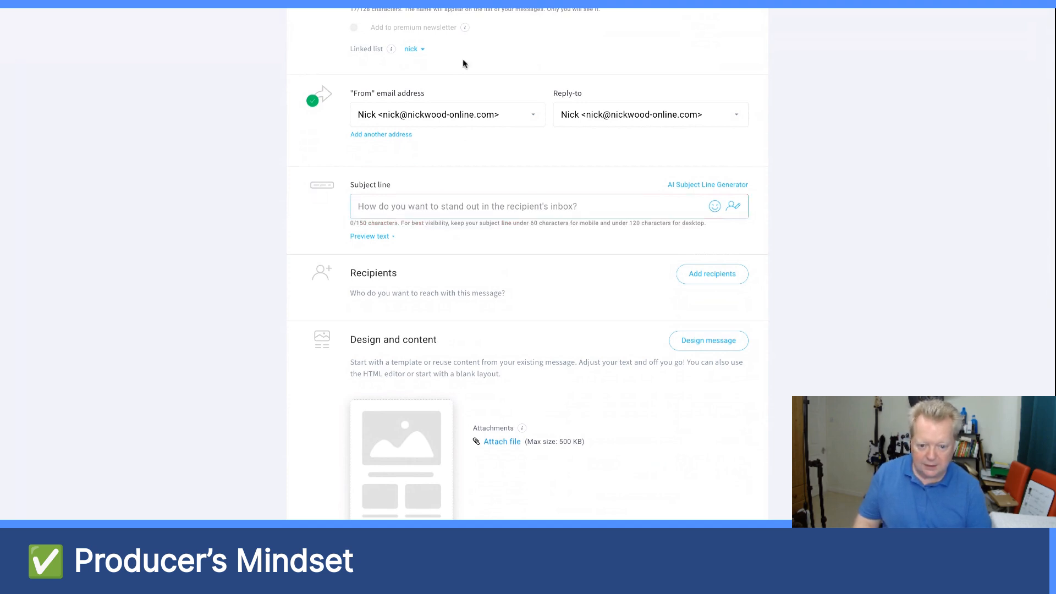
text(Want a simple, lucrative business model?)
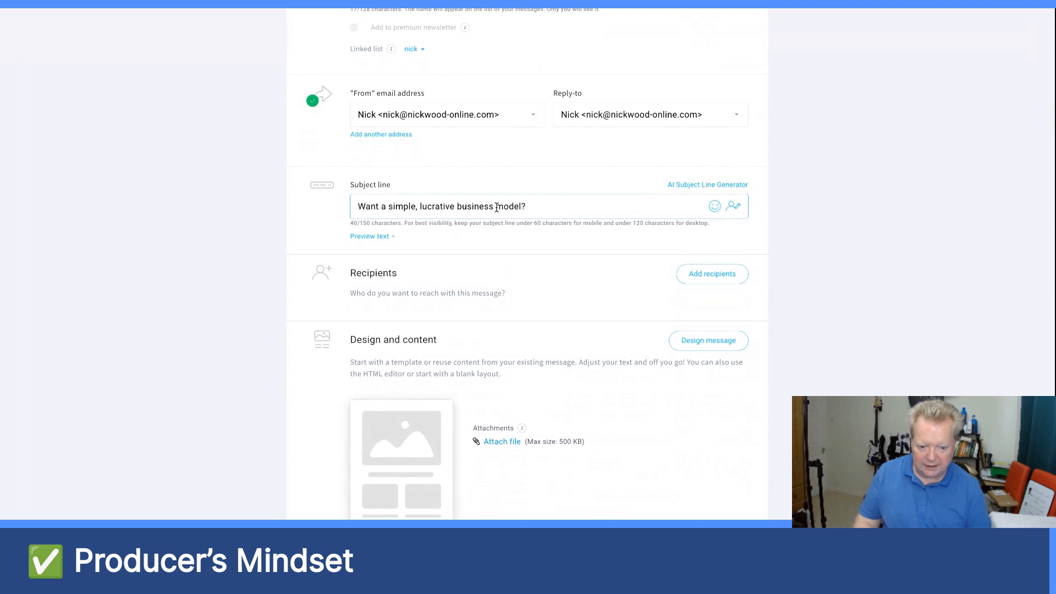
scroll(561, 219, down, 2)
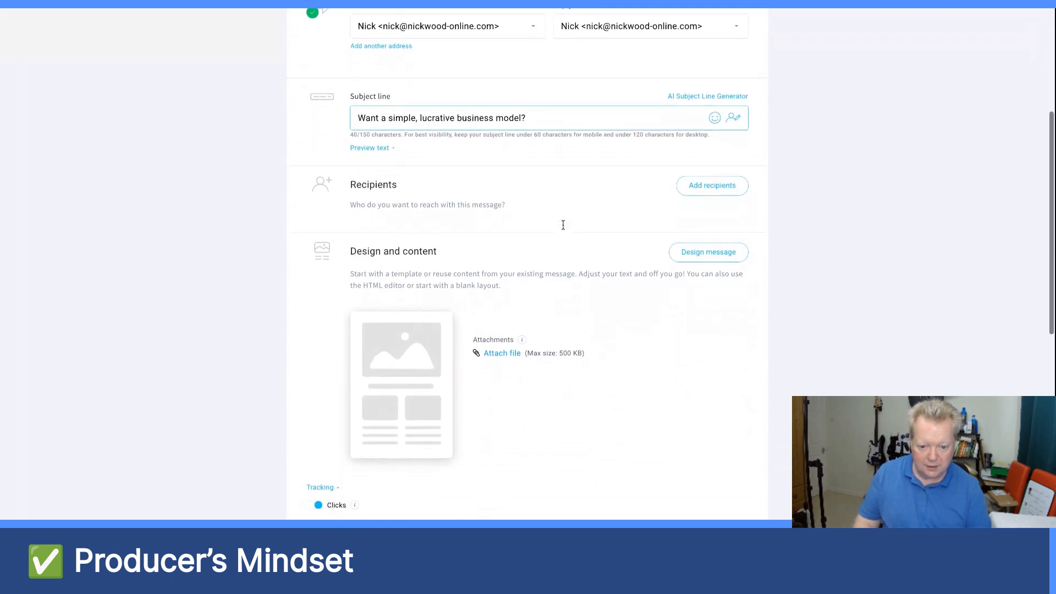
click(585, 204)
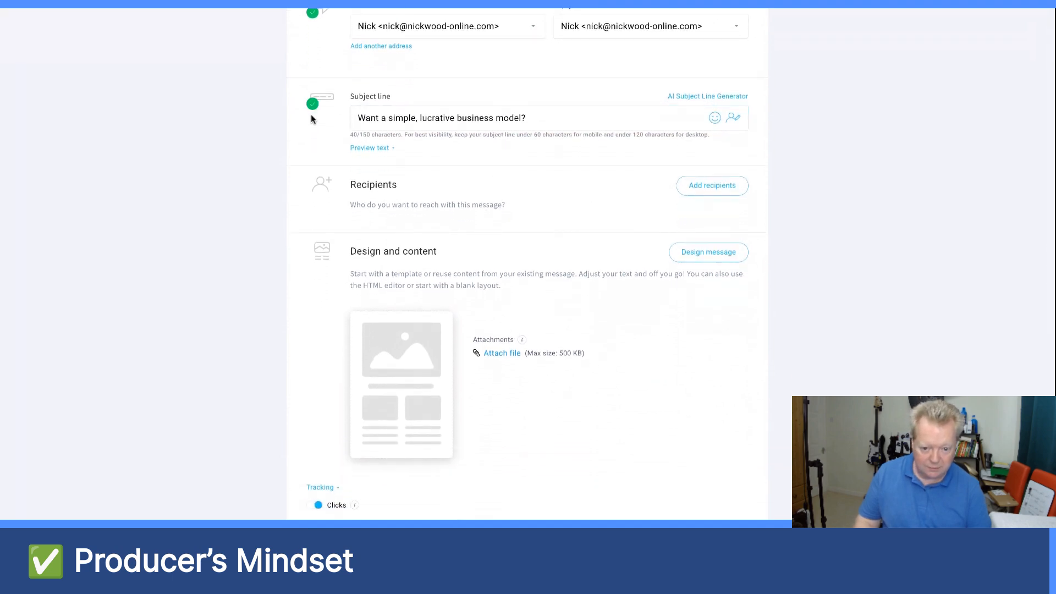
Step: Add all contact lists as the newsletter's recipients
click(702, 192)
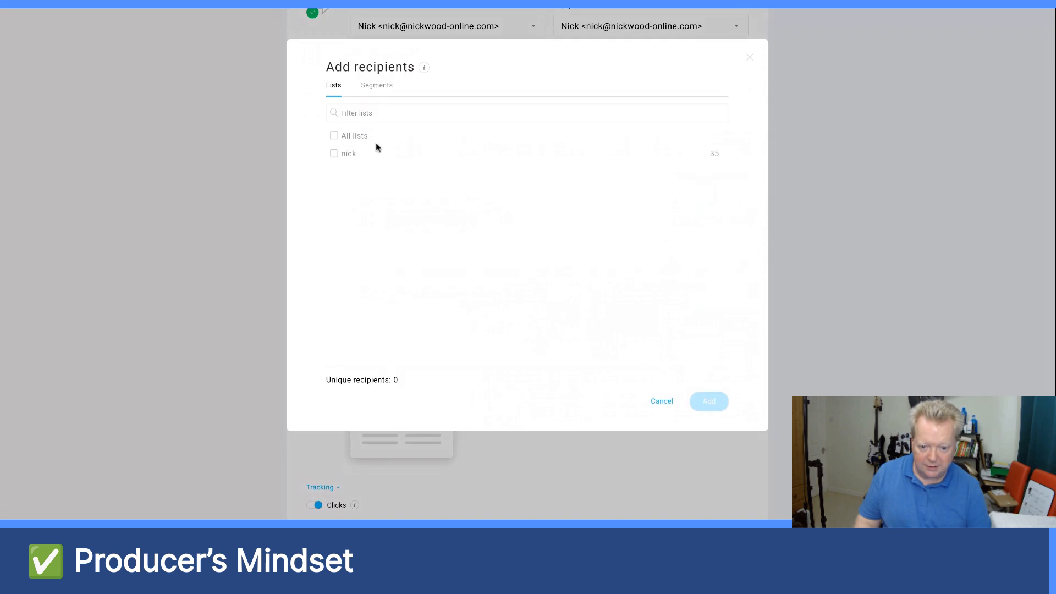
click(353, 142)
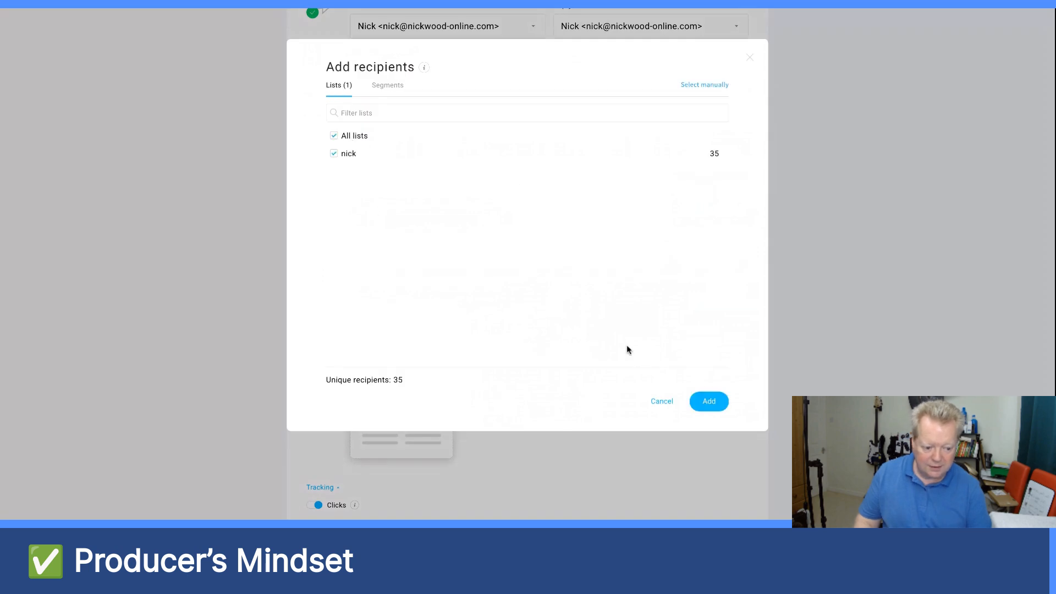
click(709, 402)
Step: Start the message design from a blank template
scroll(522, 344, down, 3)
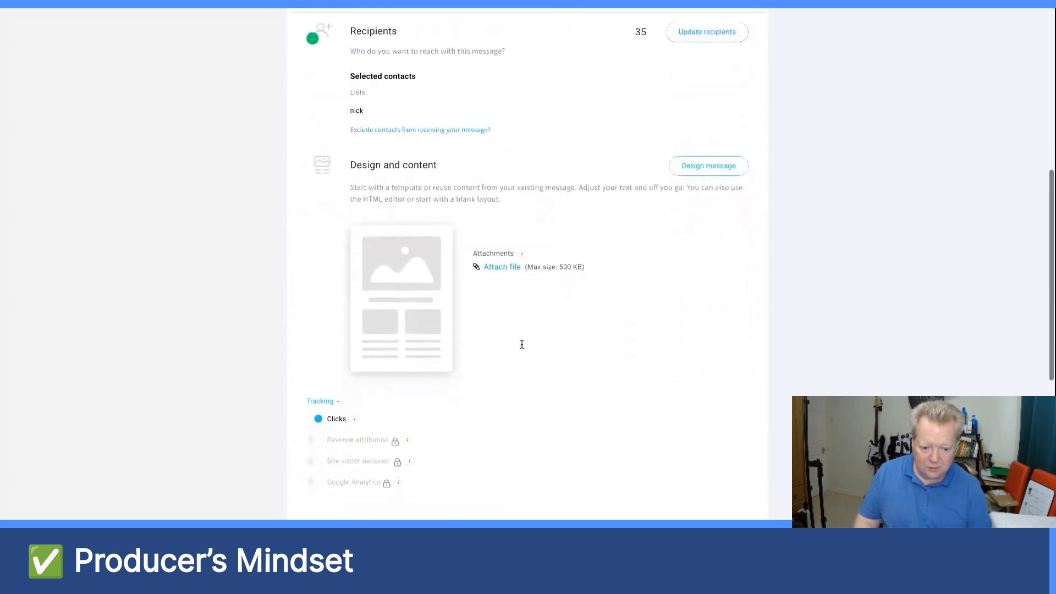
click(403, 302)
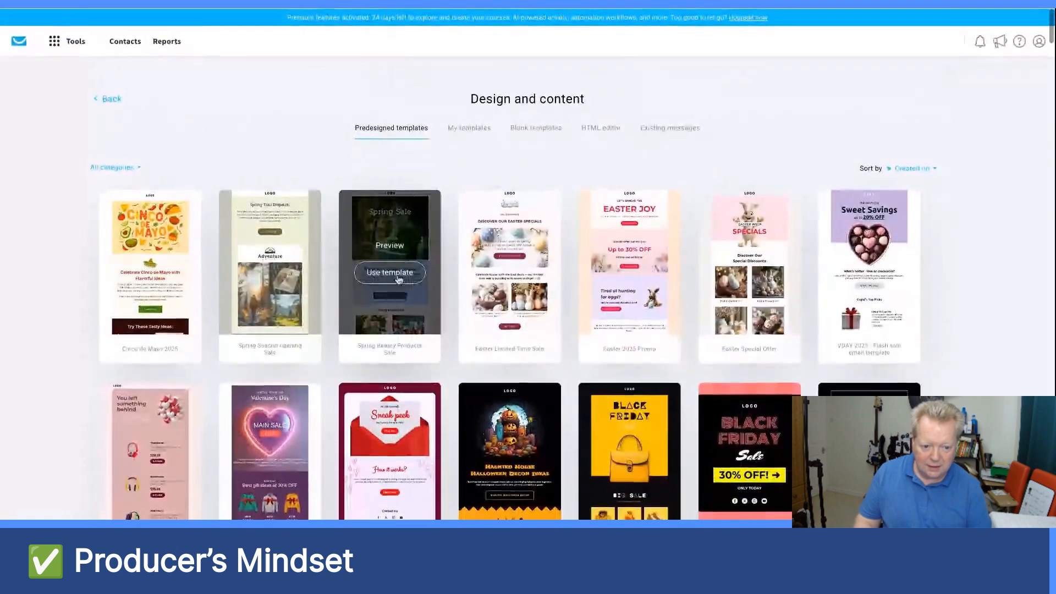
click(537, 128)
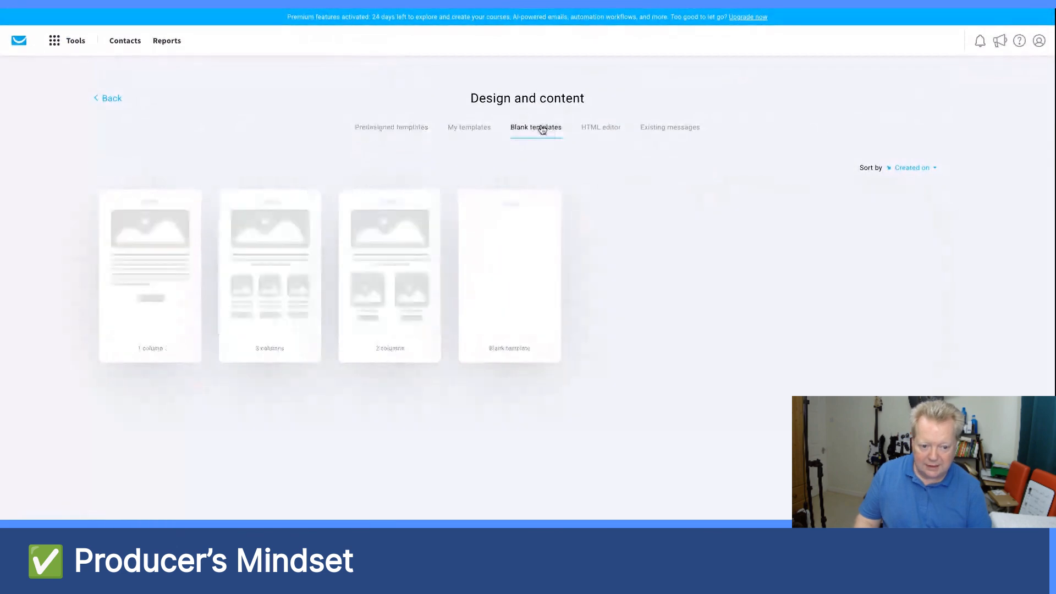
click(149, 272)
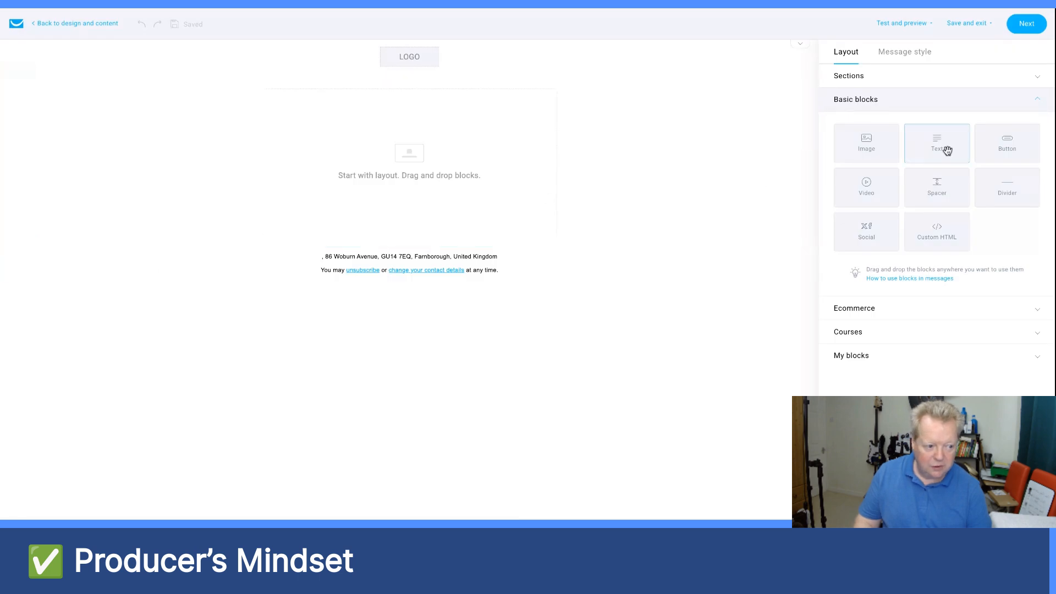
Step: Add a text block to the empty layout and paste the copied email text into it
drag(937, 148, 404, 160)
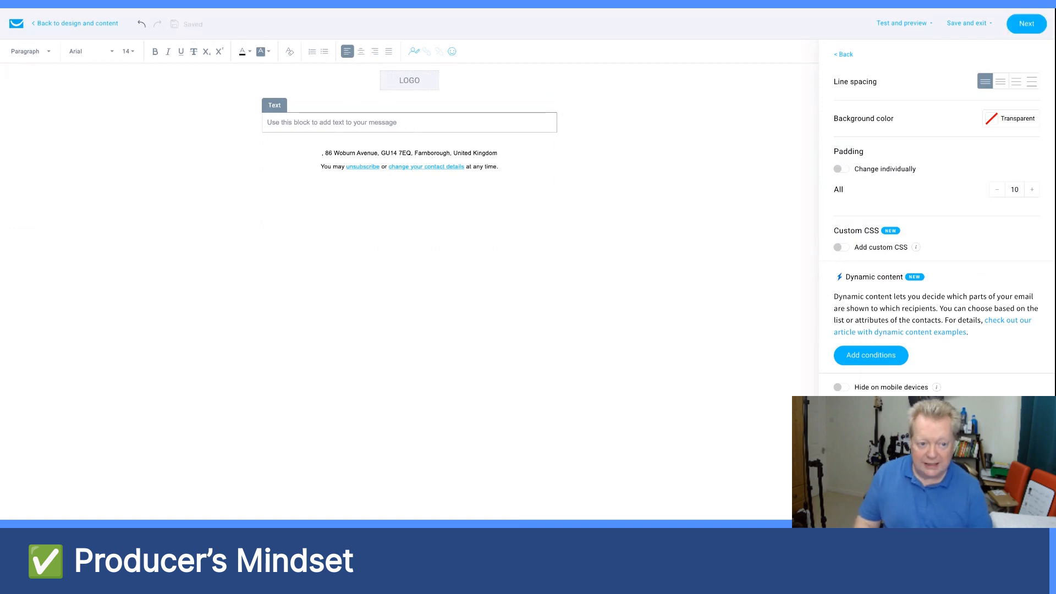
click(328, 123)
key(ctrl+v)
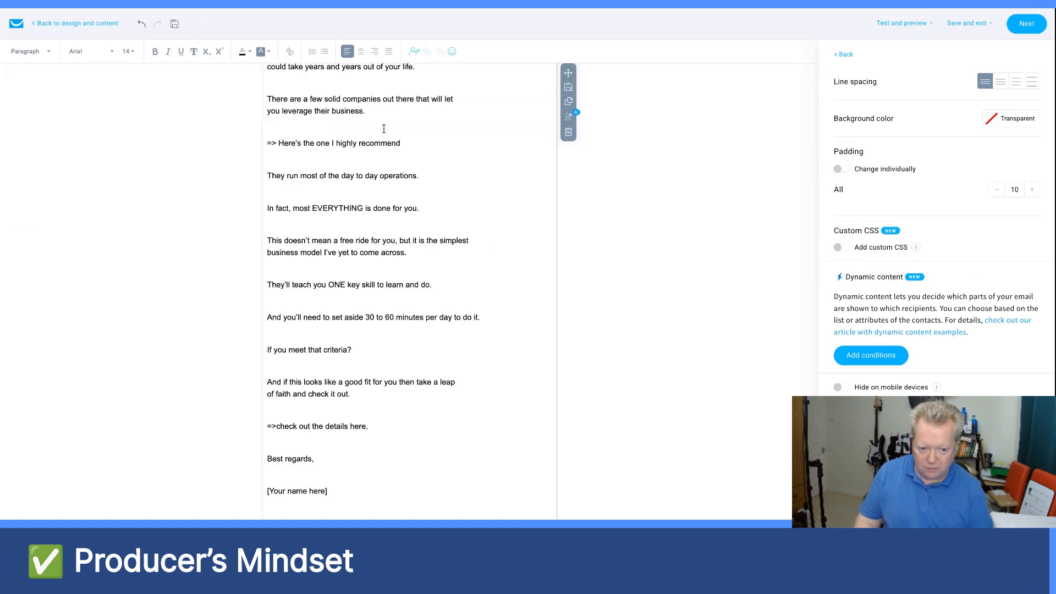
Step: Read through the pasted email text from the greeting to the recommendation line
scroll(384, 128, up, 6)
scroll(383, 128, up, 4)
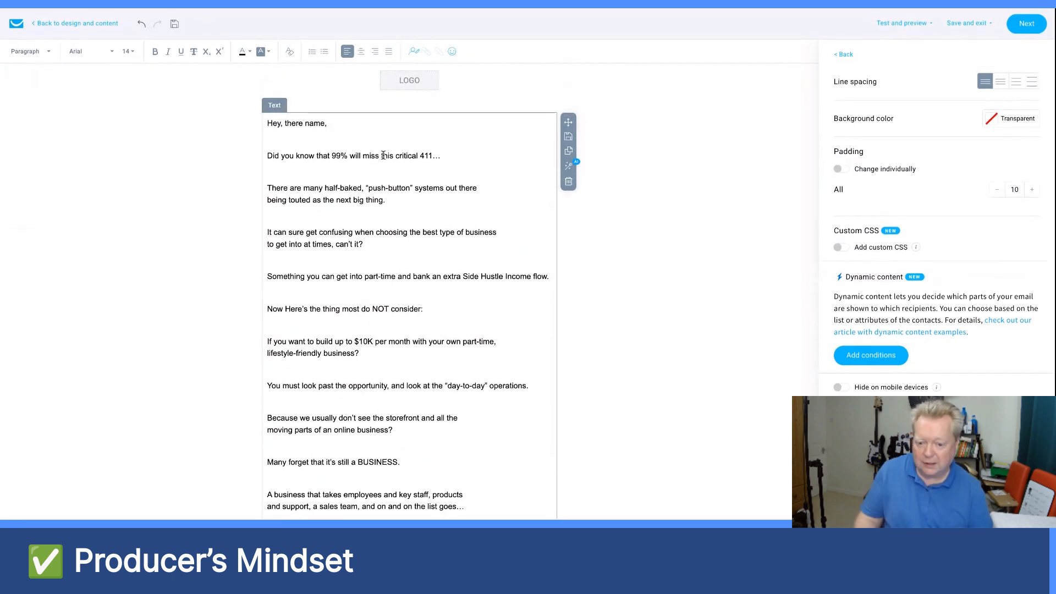
scroll(382, 154, down, 1)
scroll(382, 162, down, 1)
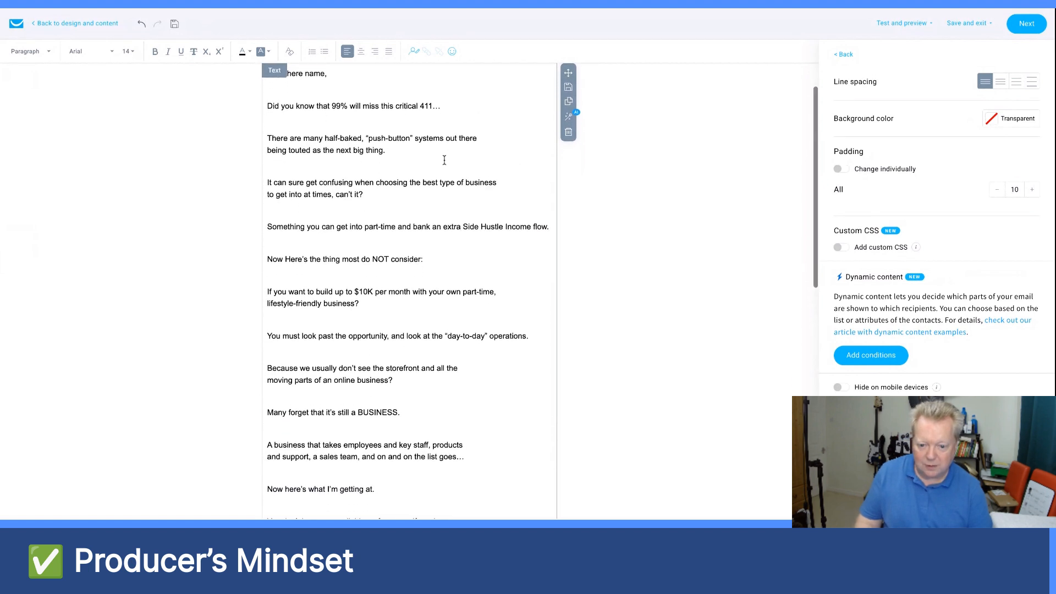
scroll(446, 157, down, 2)
scroll(410, 290, down, 4)
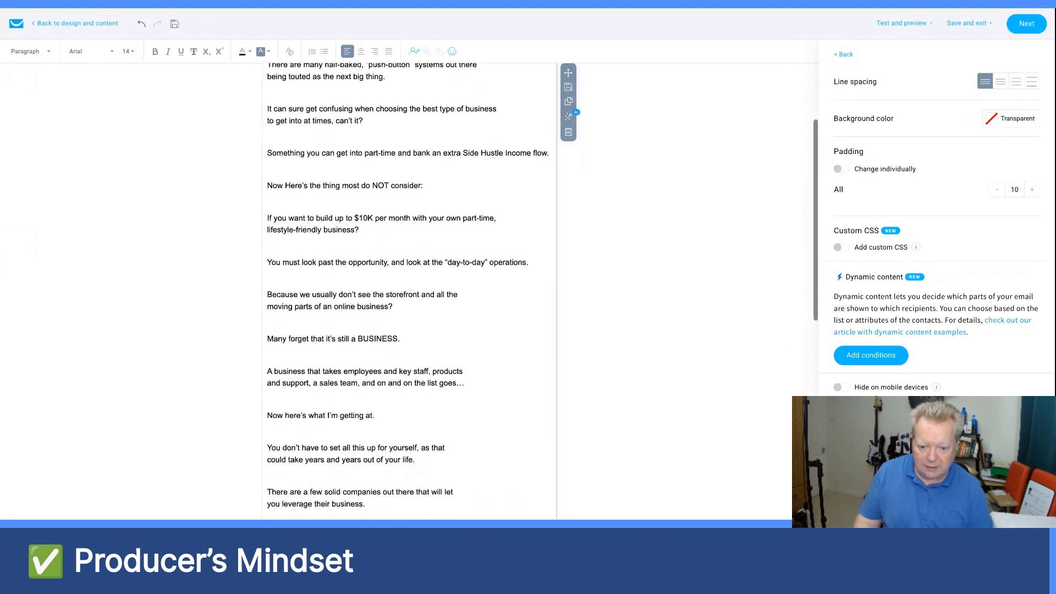
scroll(361, 236, down, 2)
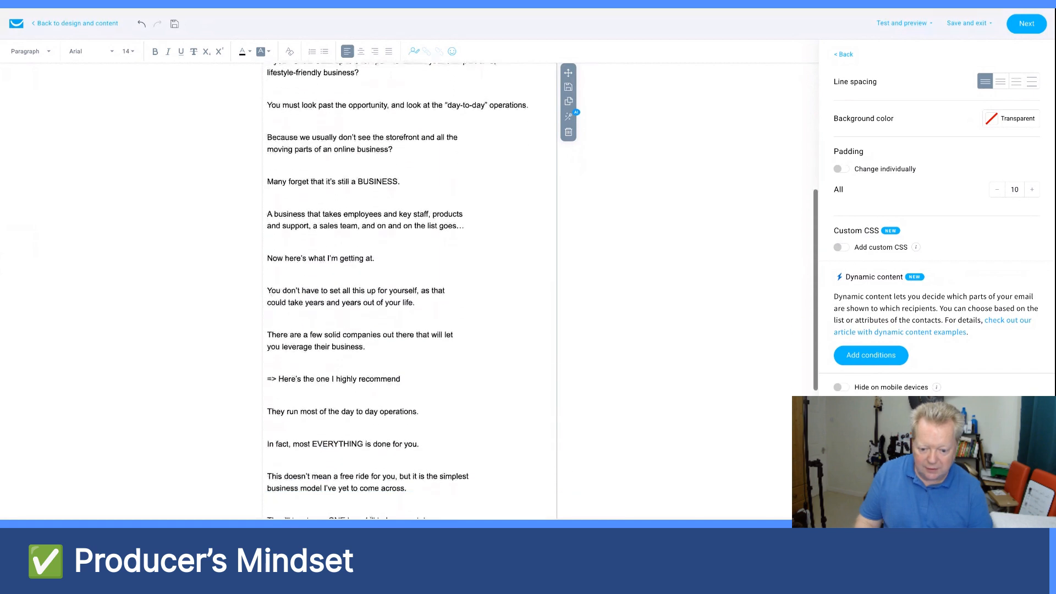
scroll(365, 230, up, 4)
scroll(365, 230, up, 1)
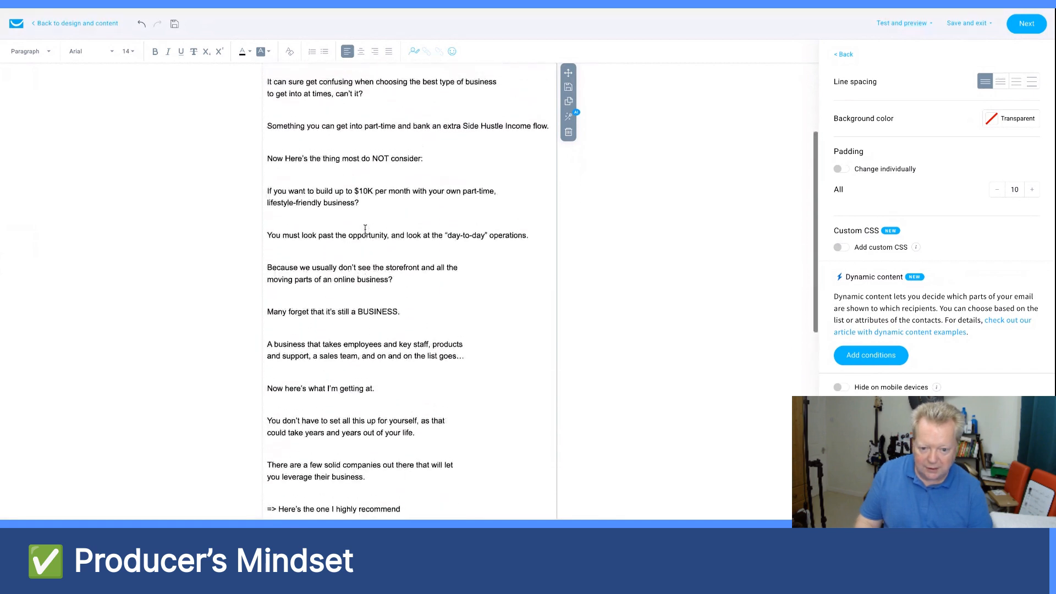
scroll(365, 230, down, 12)
scroll(459, 270, up, 2)
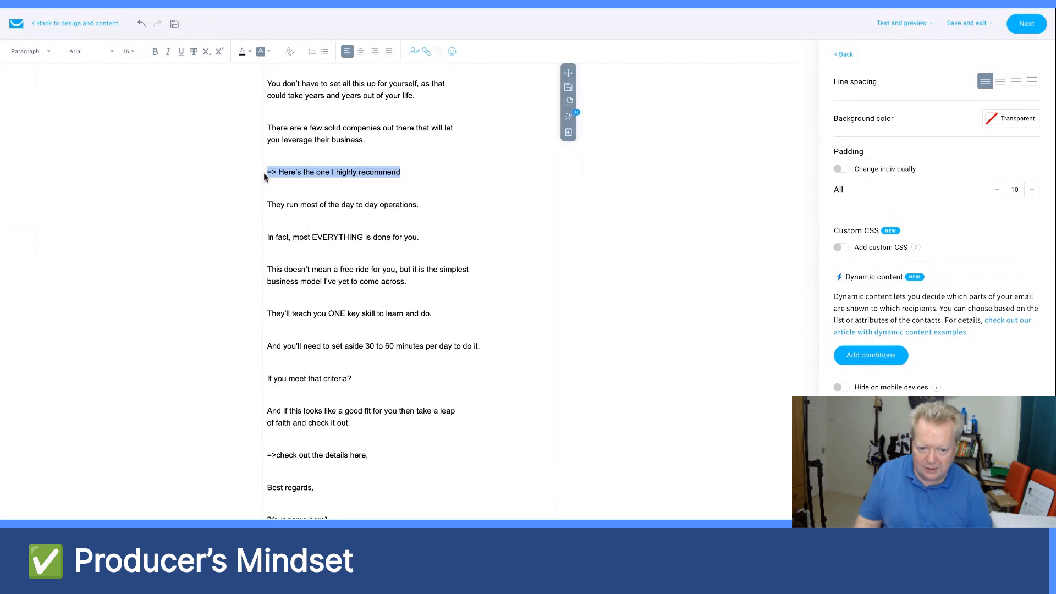
click(427, 51)
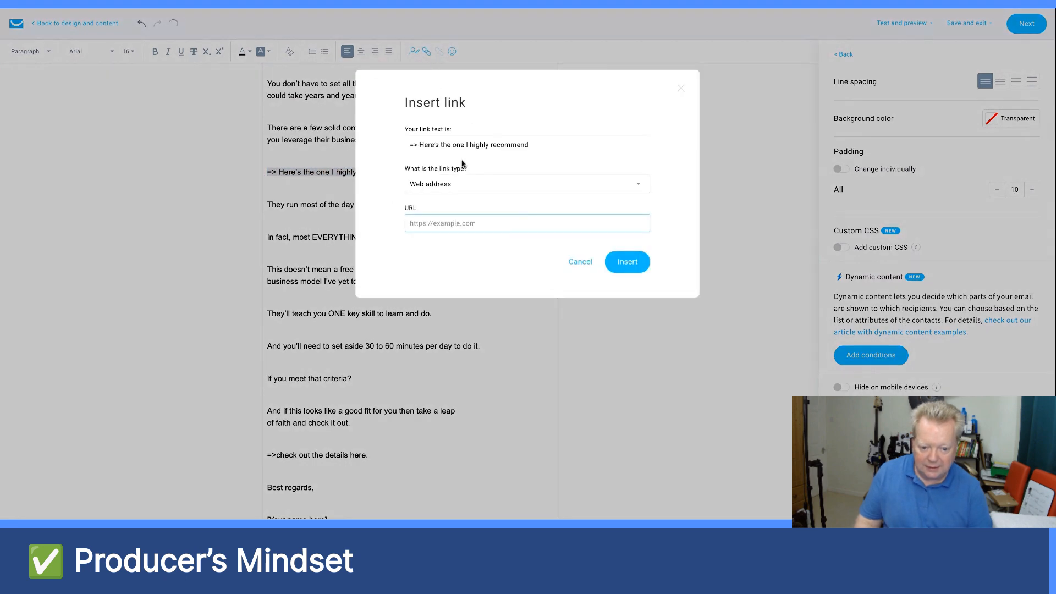
text(https://tdpages.com/77583/page177714)
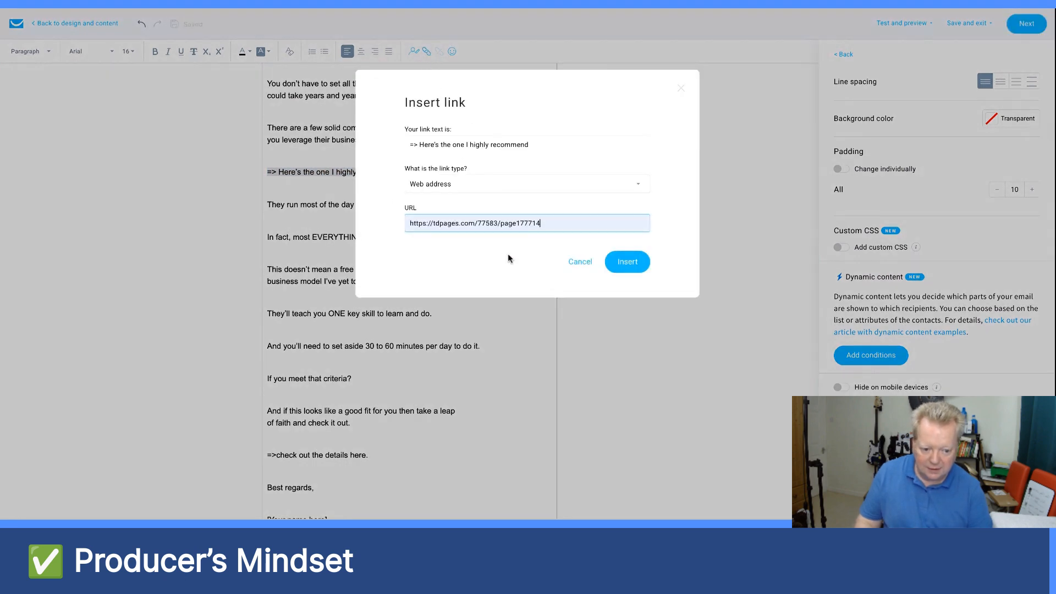
click(641, 264)
Step: Link the line "=>check out the details here." to the same copied web address as the recommendation line
scroll(460, 282, down, 2)
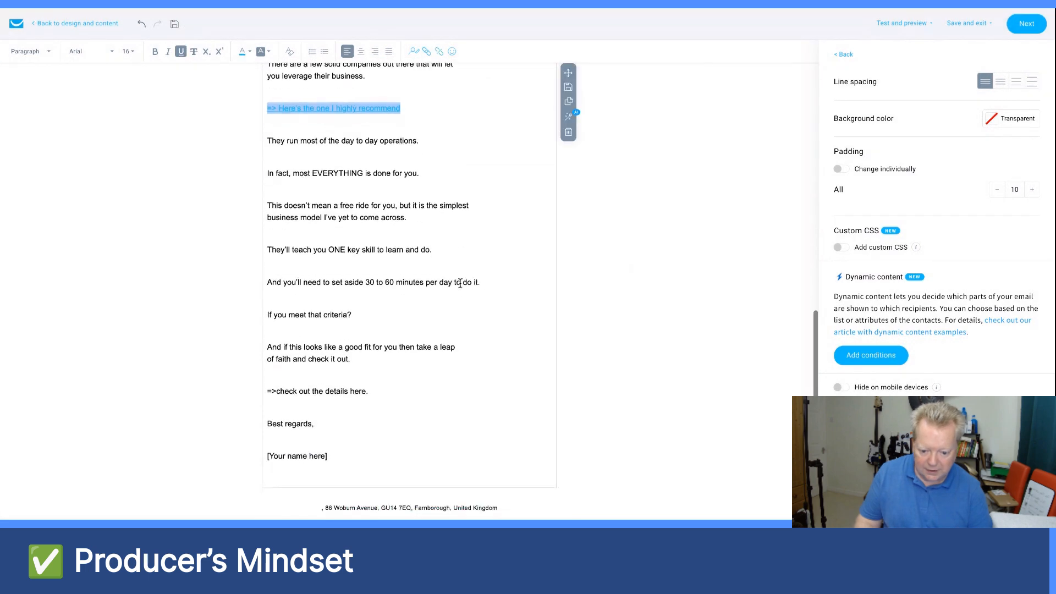
drag(369, 378, 273, 382)
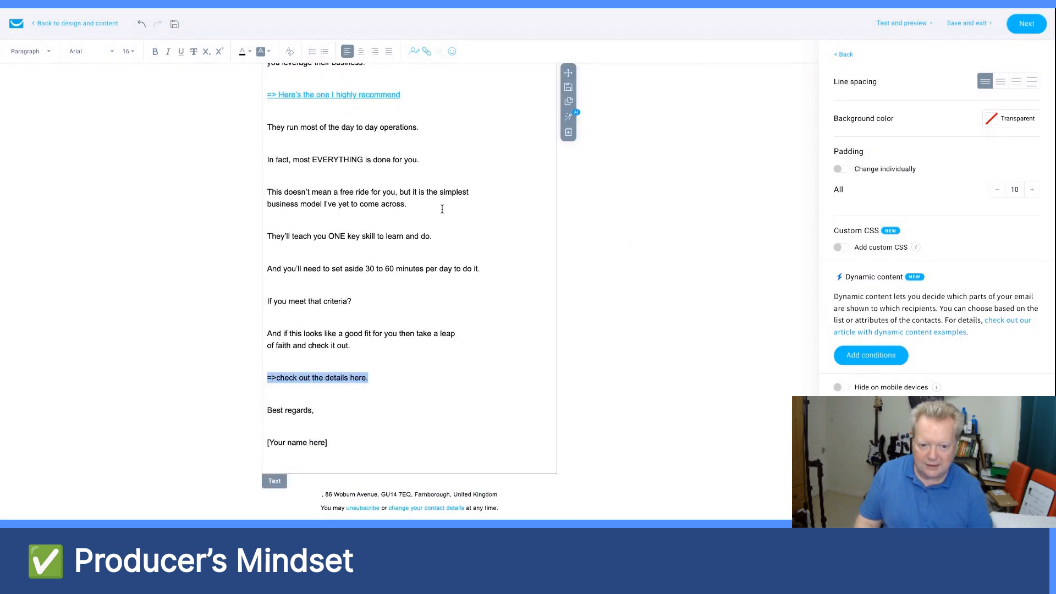
click(427, 54)
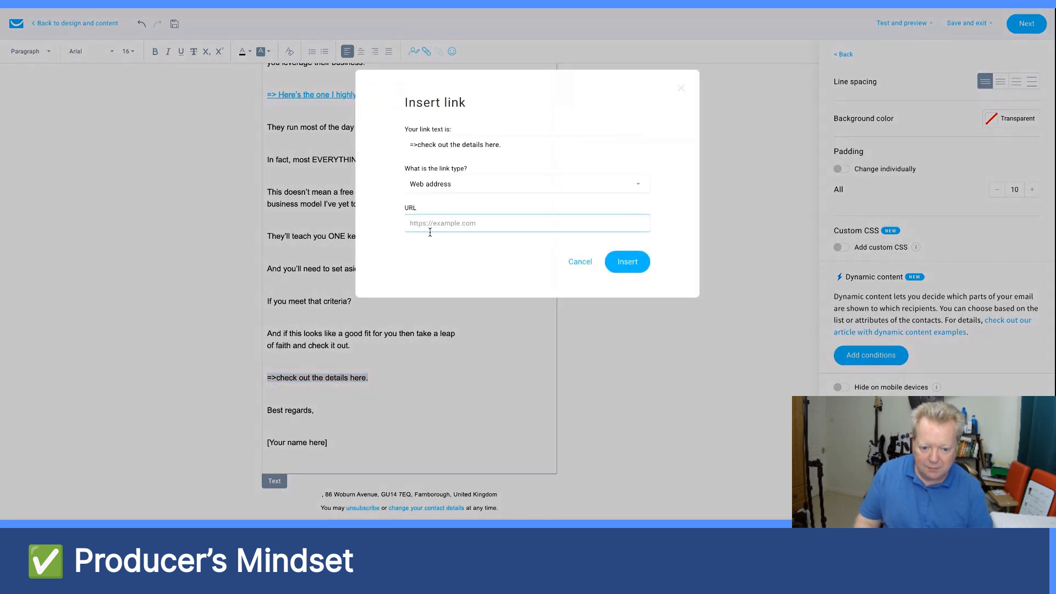
key(ctrl+v)
click(626, 263)
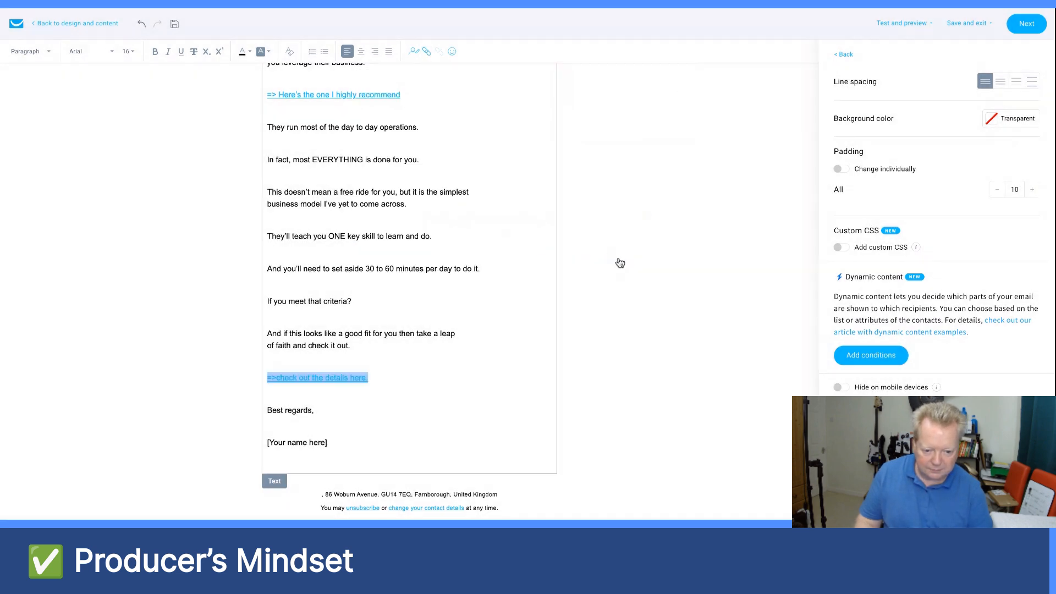
Step: Replace the "[Your name here]" placeholder under "Best regards," with the sender's first name
drag(328, 443, 265, 449)
text(Nick)
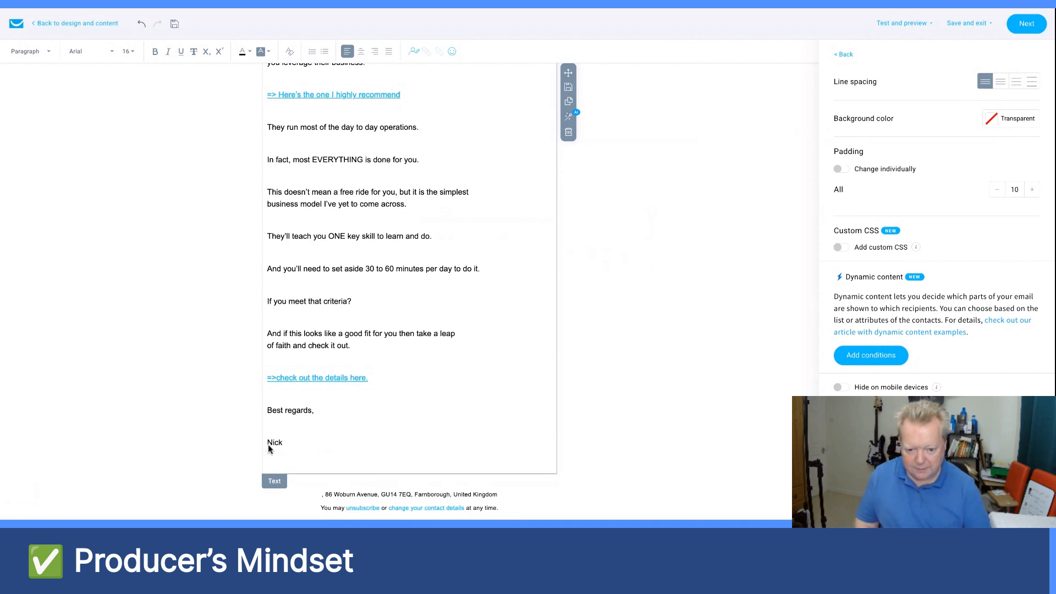
Step: Turn off the logo in the message header
scroll(269, 382, up, 2)
scroll(291, 385, up, 10)
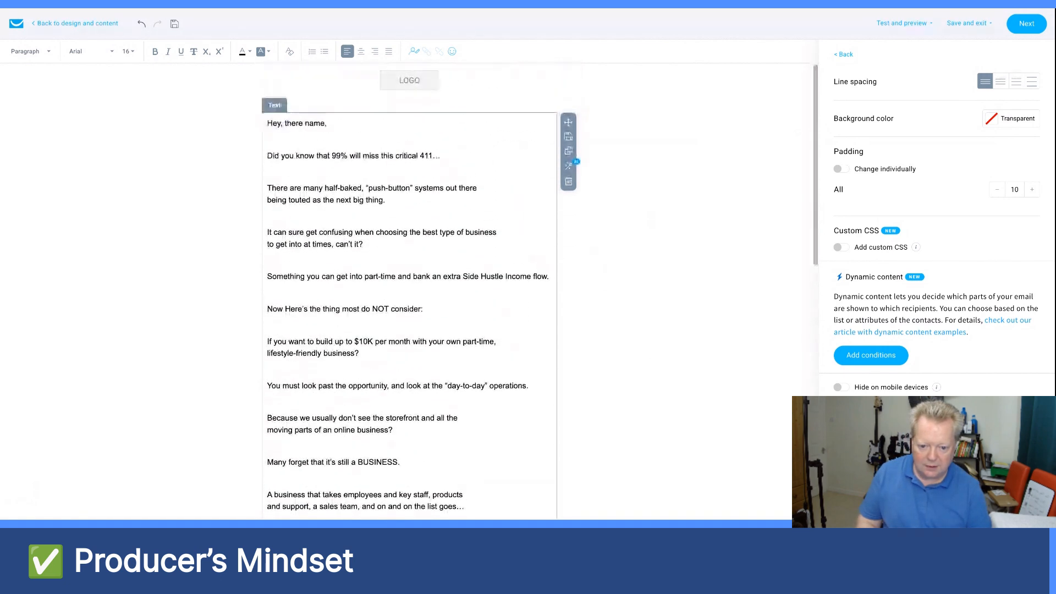
click(402, 80)
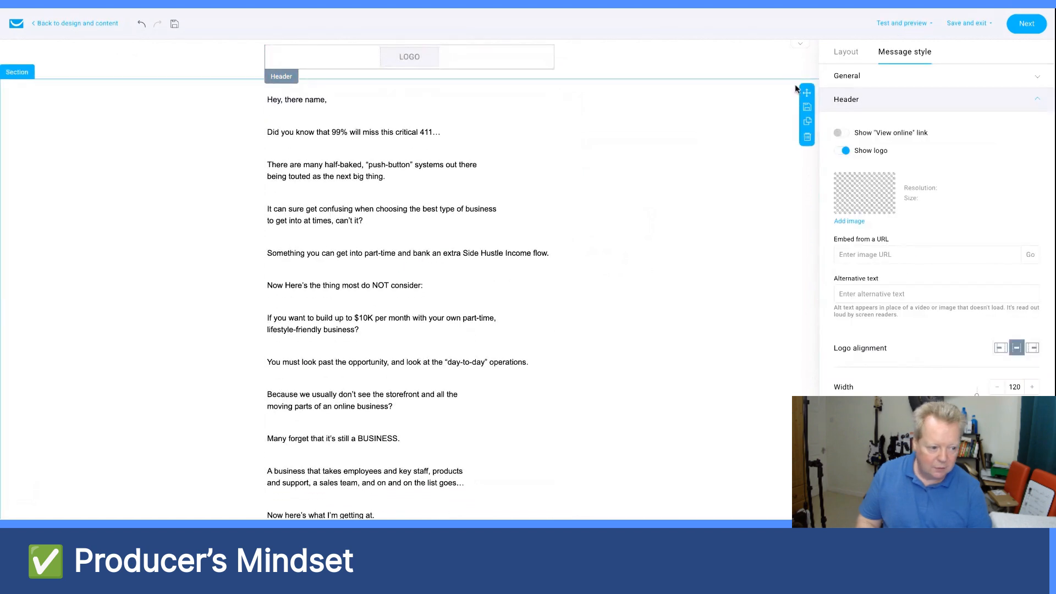
click(843, 151)
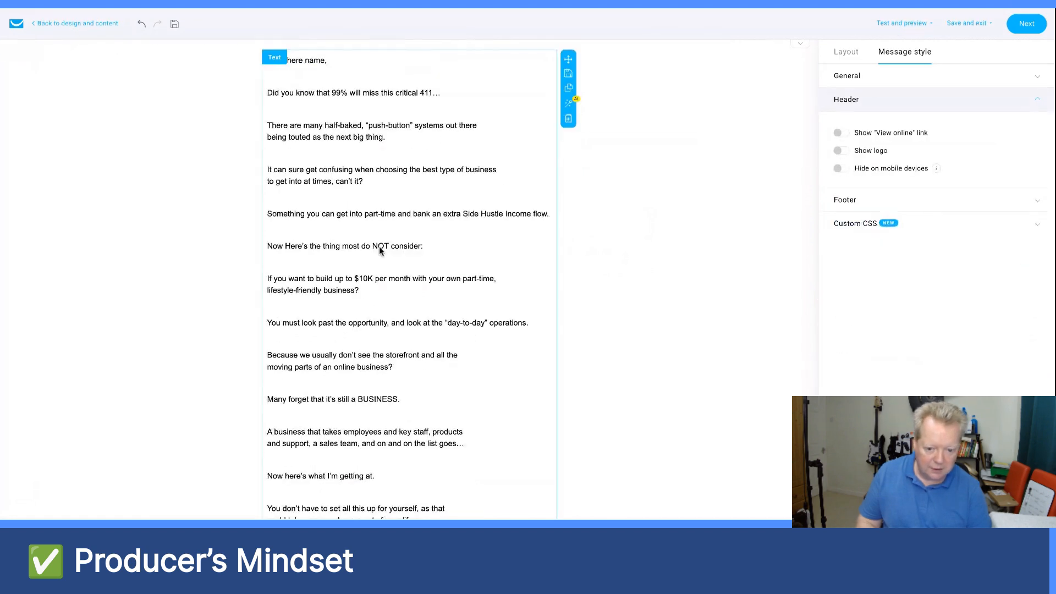
Step: Check the message from greeting to footer and finish the design, returning to the newsletter settings
scroll(380, 247, down, 10)
scroll(380, 252, up, 10)
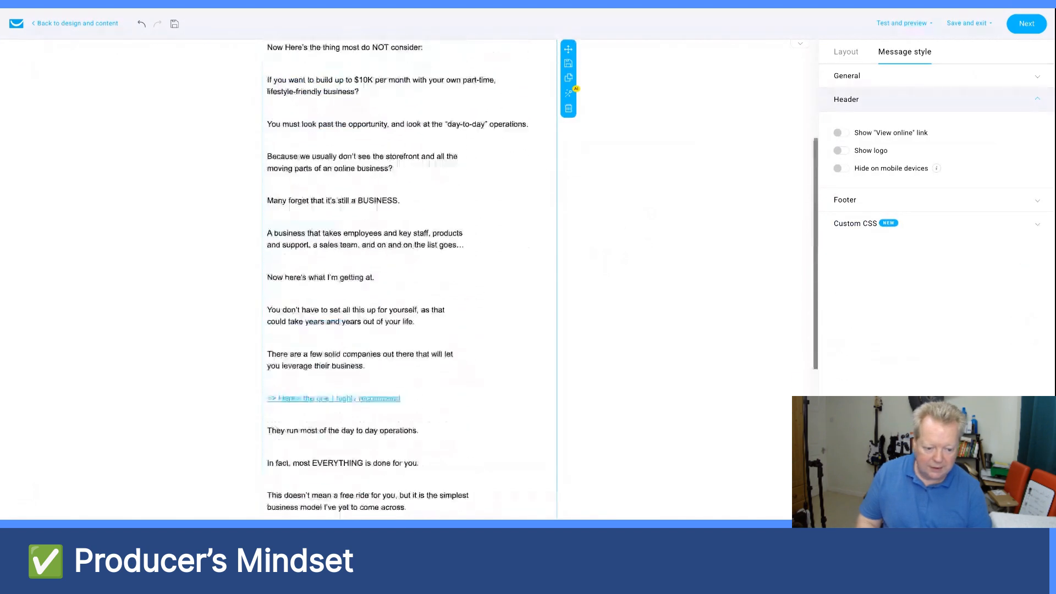
scroll(336, 449, down, 10)
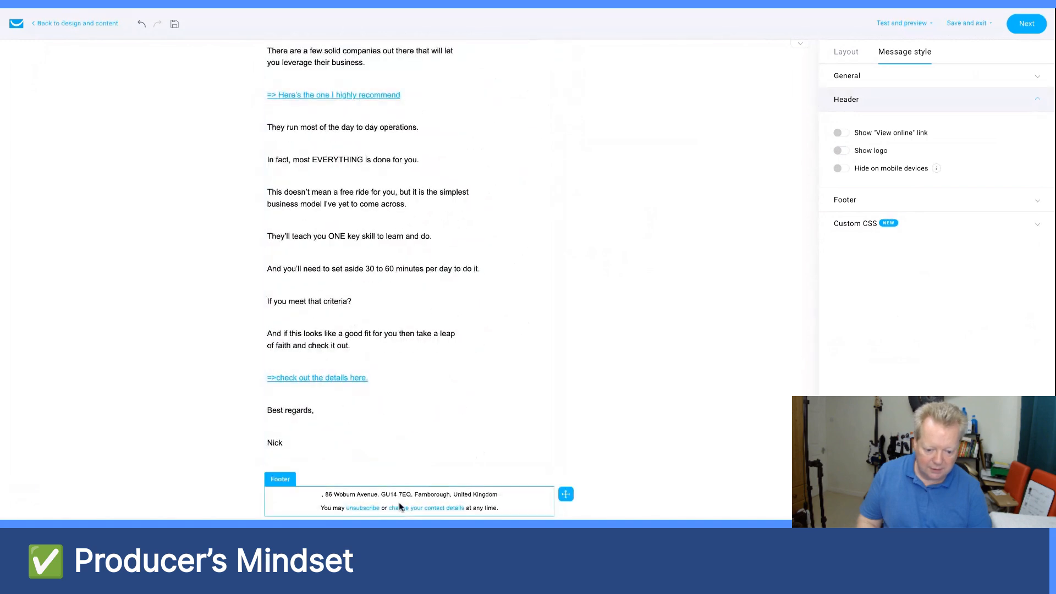
scroll(401, 370, up, 10)
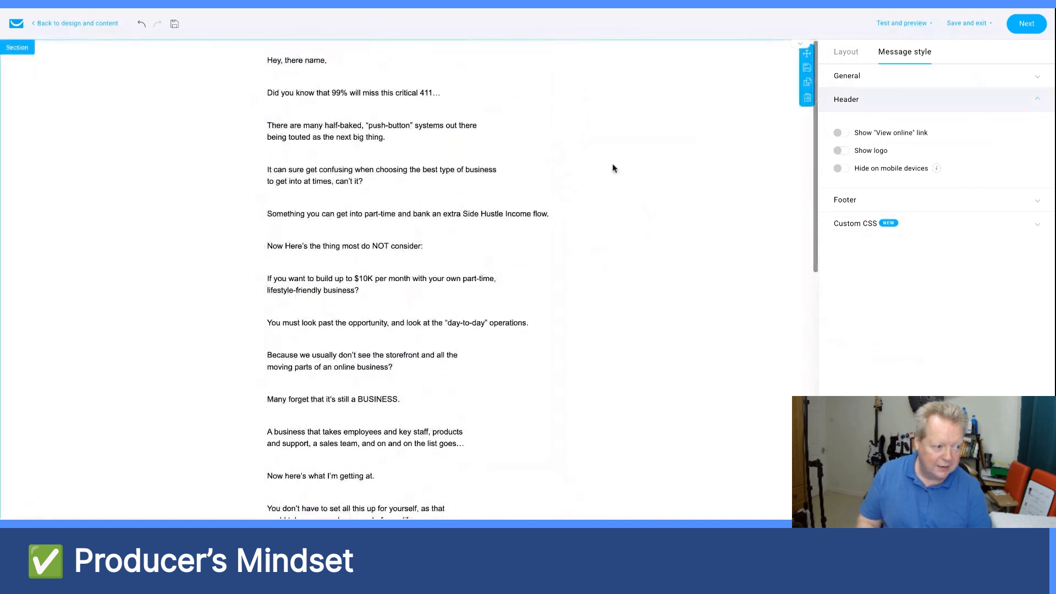
click(1027, 25)
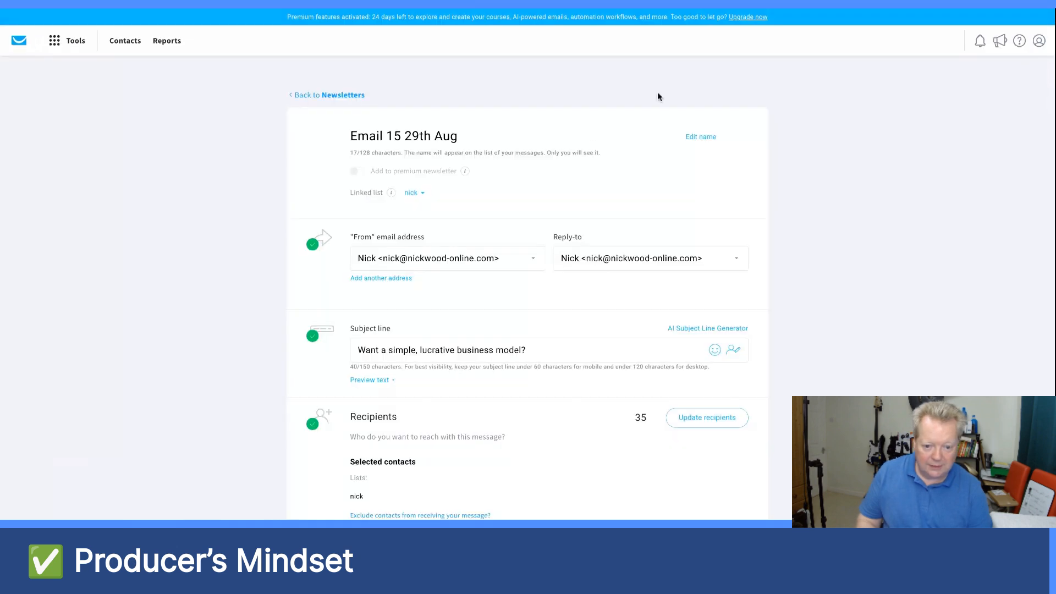
Step: Choose to schedule the newsletter for later and set the sending date to August 29, 2025
scroll(568, 204, down, 5)
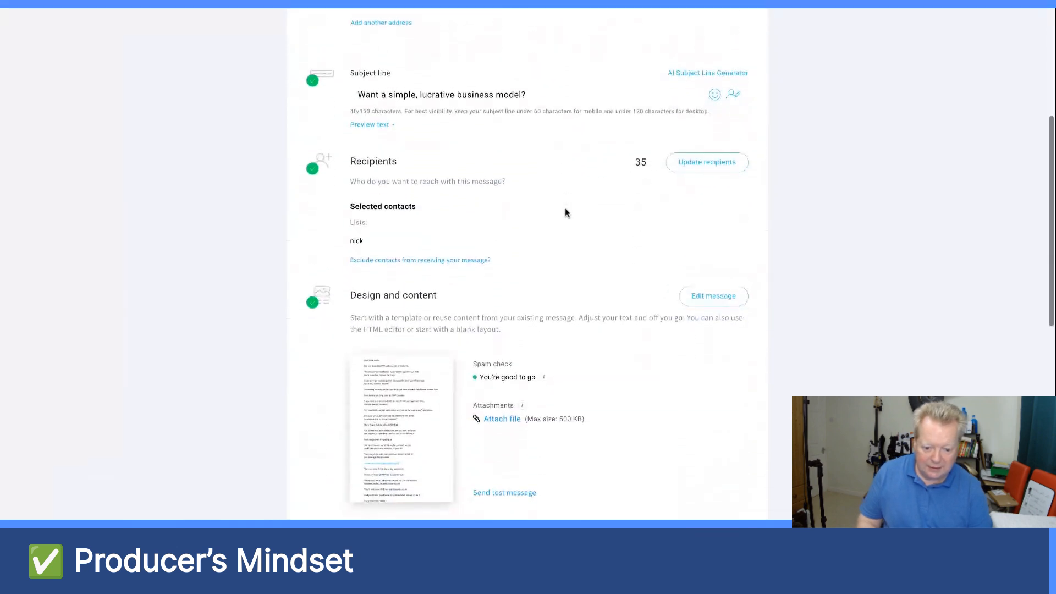
scroll(558, 275, down, 1)
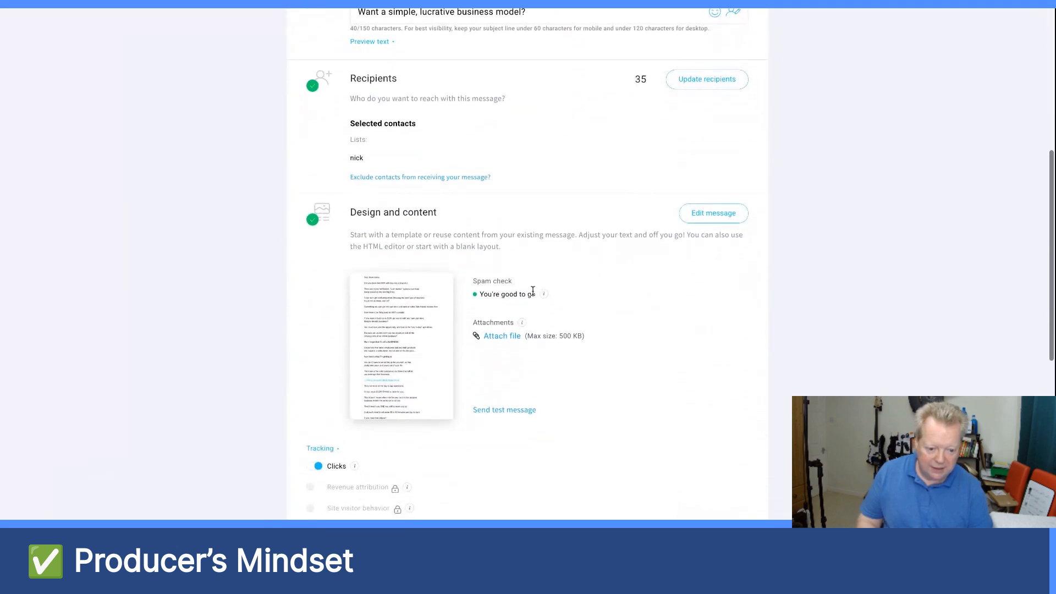
scroll(601, 303, down, 6)
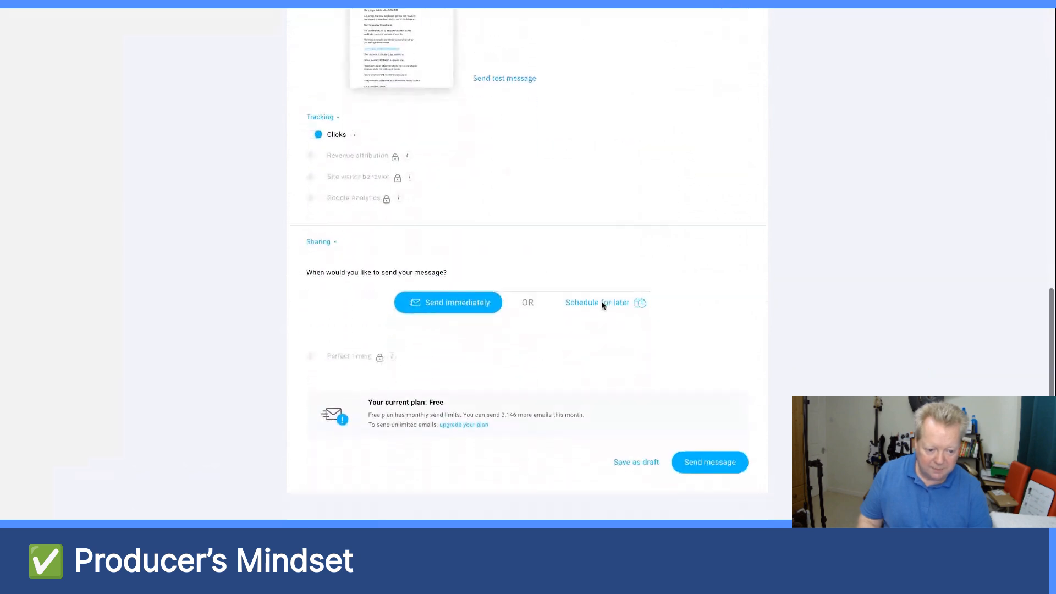
click(602, 301)
click(433, 355)
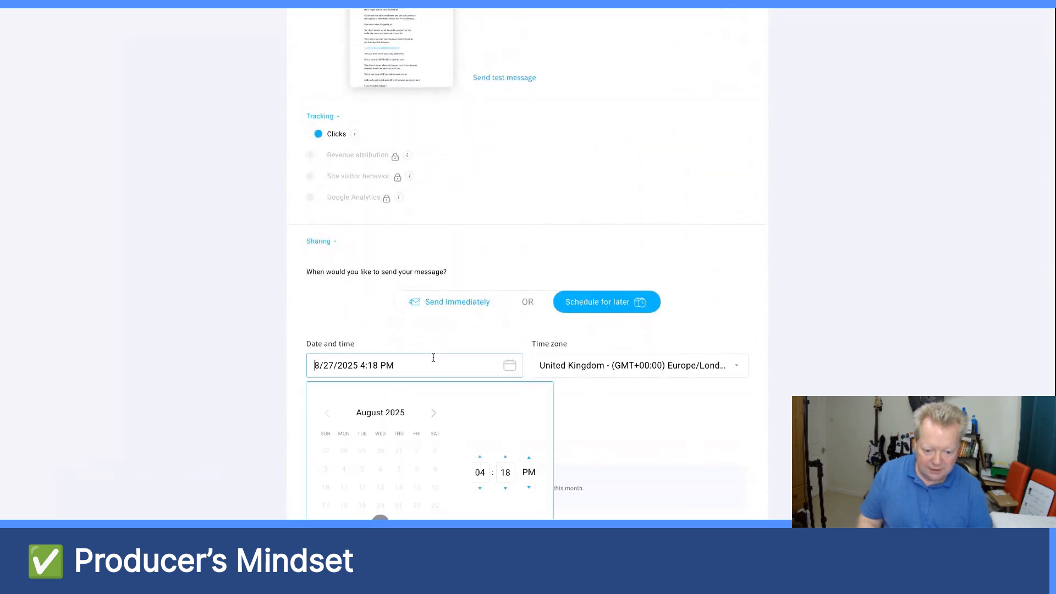
scroll(432, 363, down, 2)
click(417, 402)
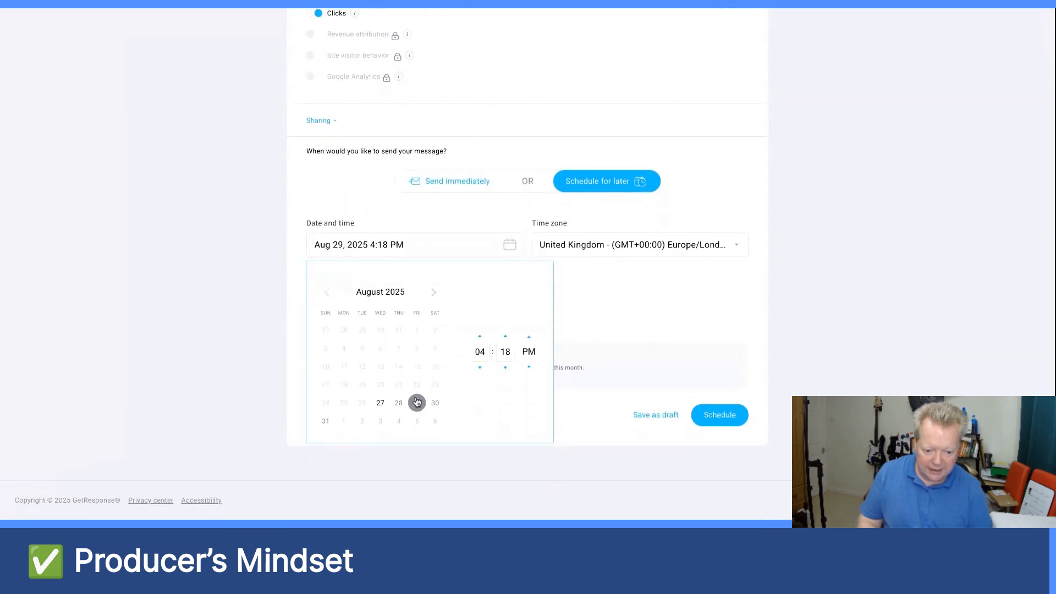
Step: Set the sending time to 8:00 PM and schedule the newsletter
click(483, 351)
key(BackSpace)
key(BackSpace)
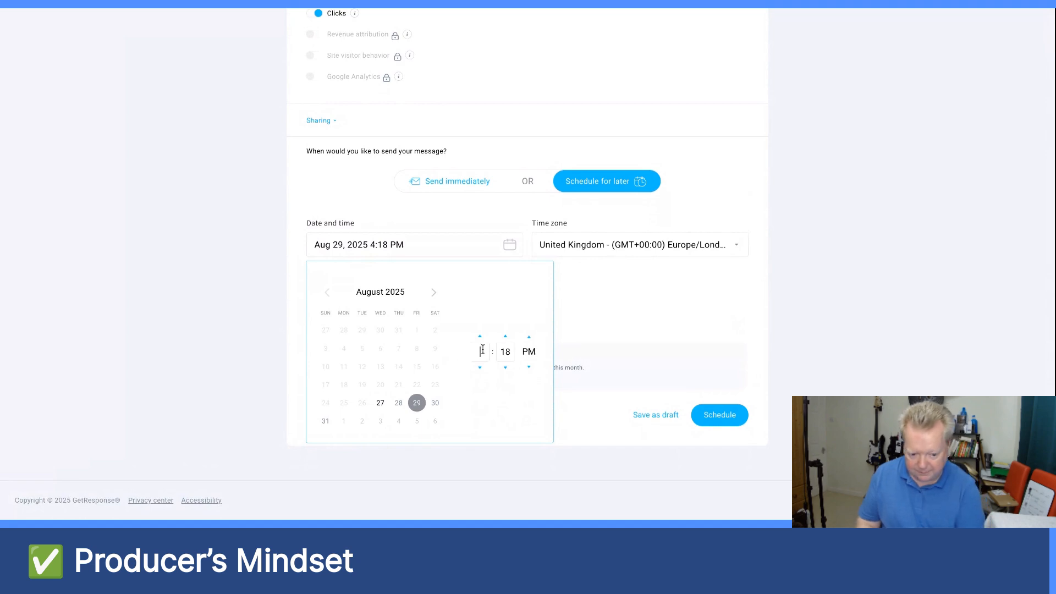
text(8:00)
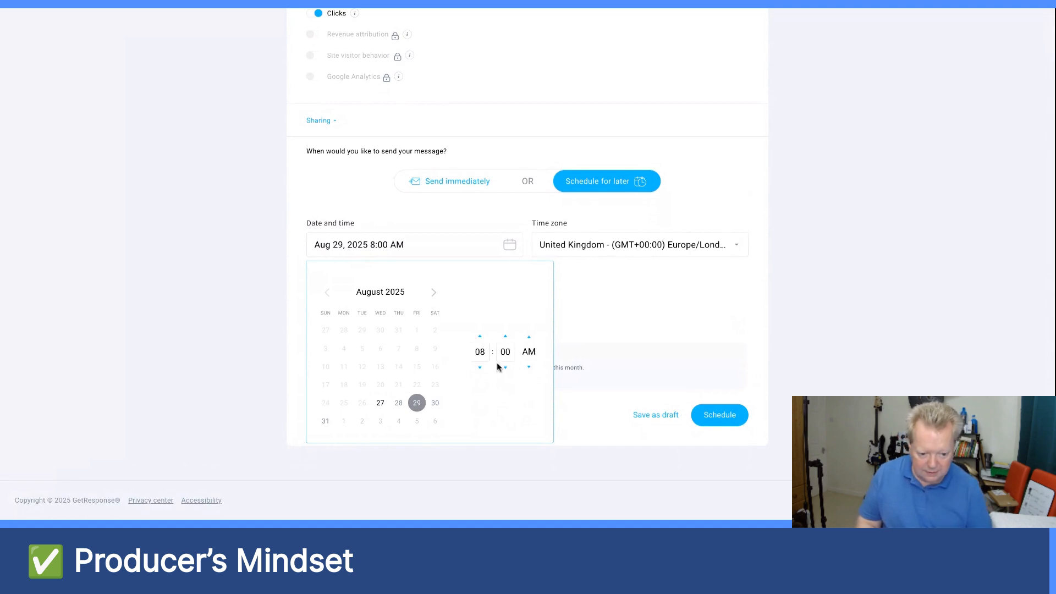
click(529, 368)
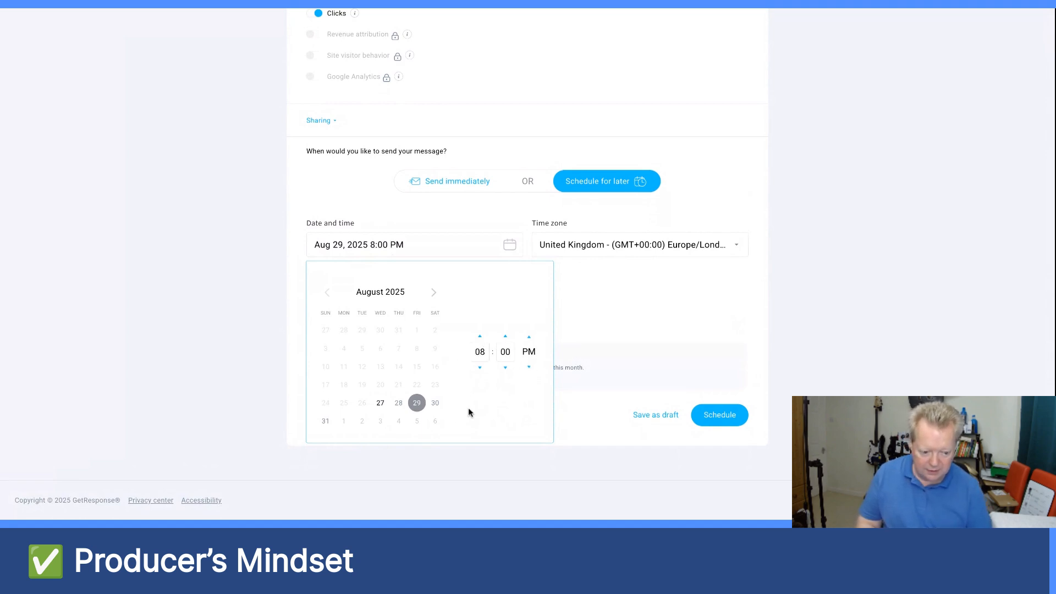
click(719, 415)
click(718, 414)
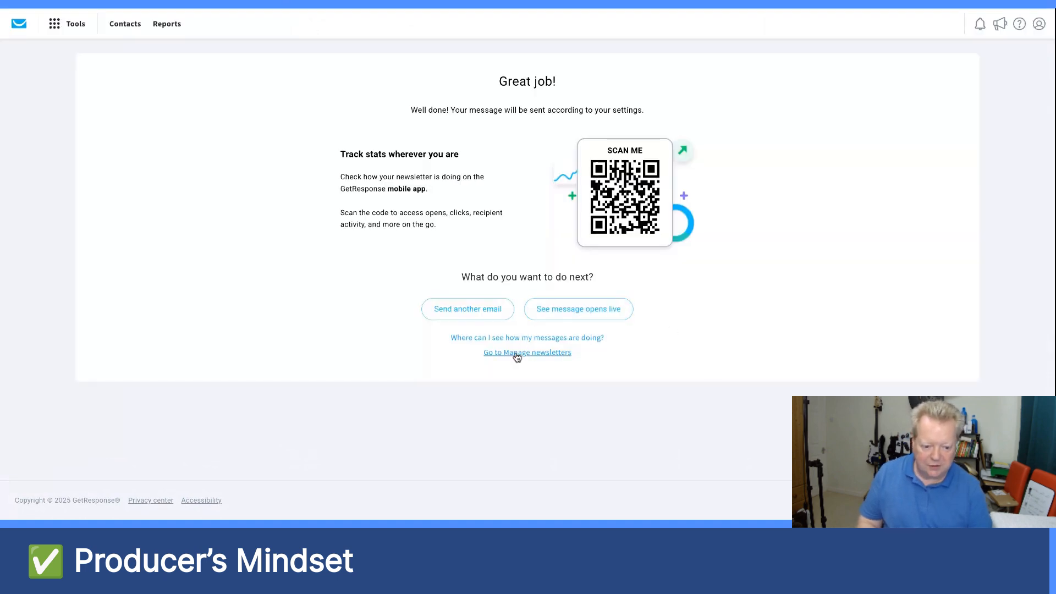
Step: Open the newsletter management list and review the scheduled and sent emails with their dates and rates
click(517, 354)
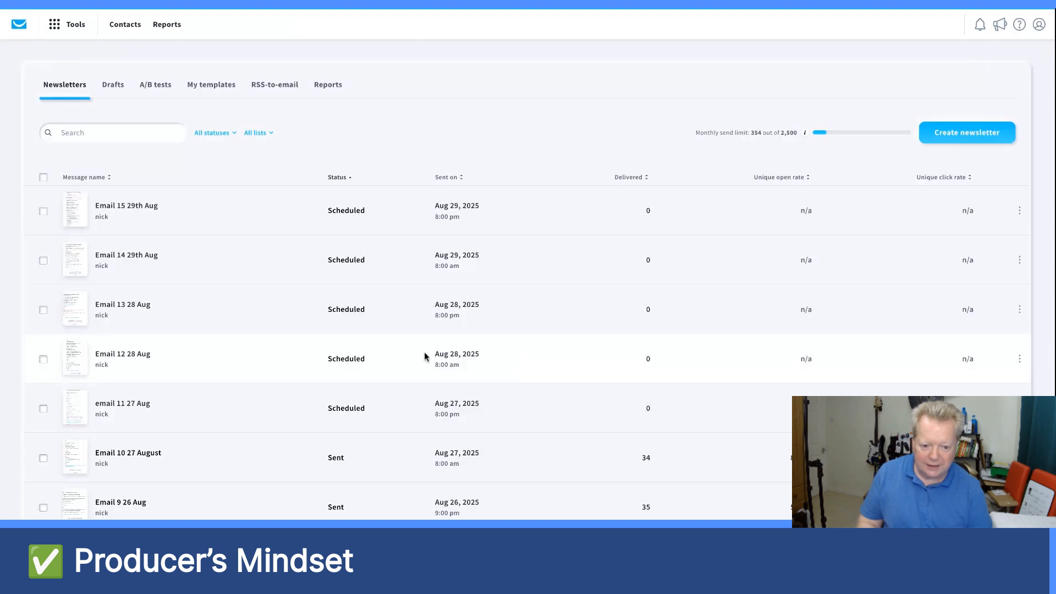
scroll(425, 356, down, 1)
scroll(425, 356, down, 1)
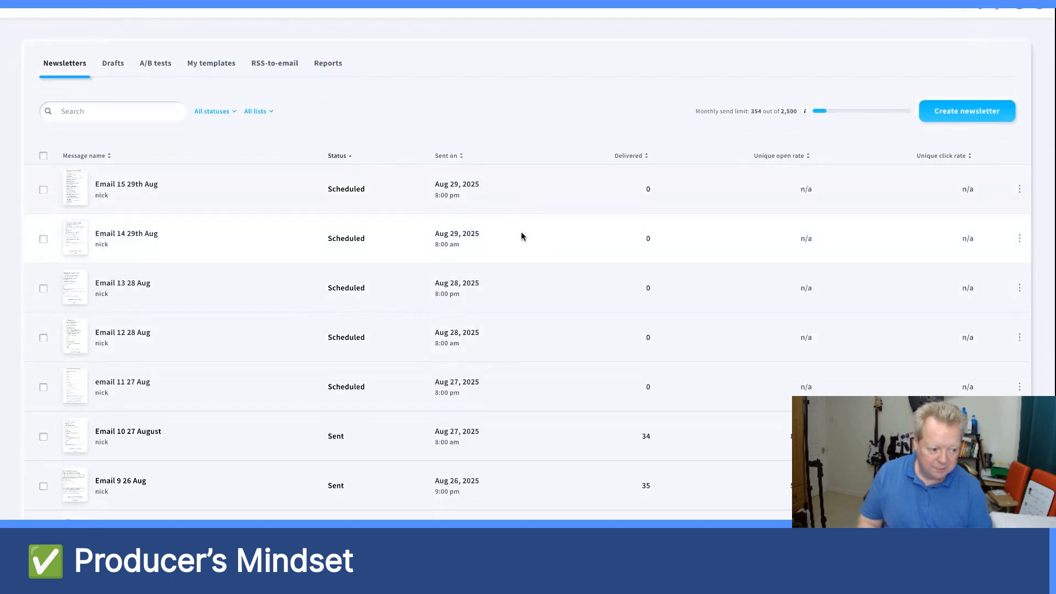
scroll(520, 236, down, 3)
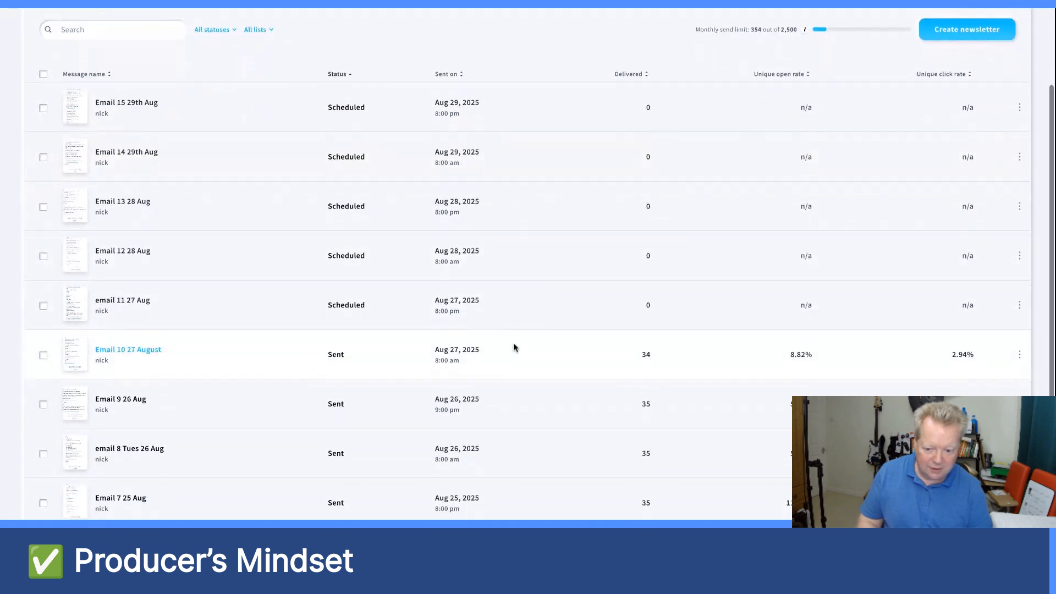
scroll(512, 345, down, 1)
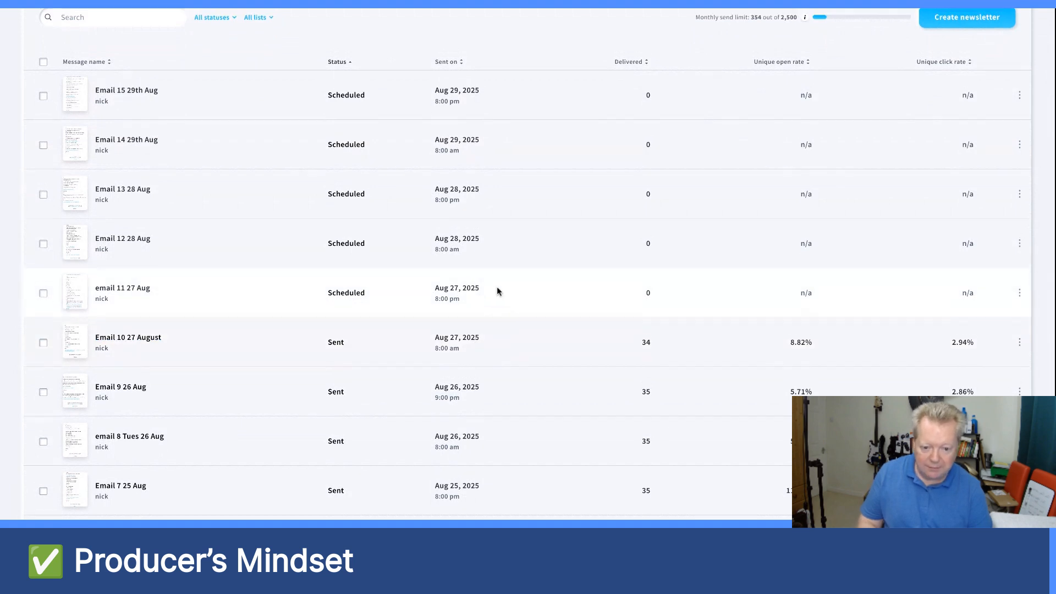
scroll(497, 291, up, 5)
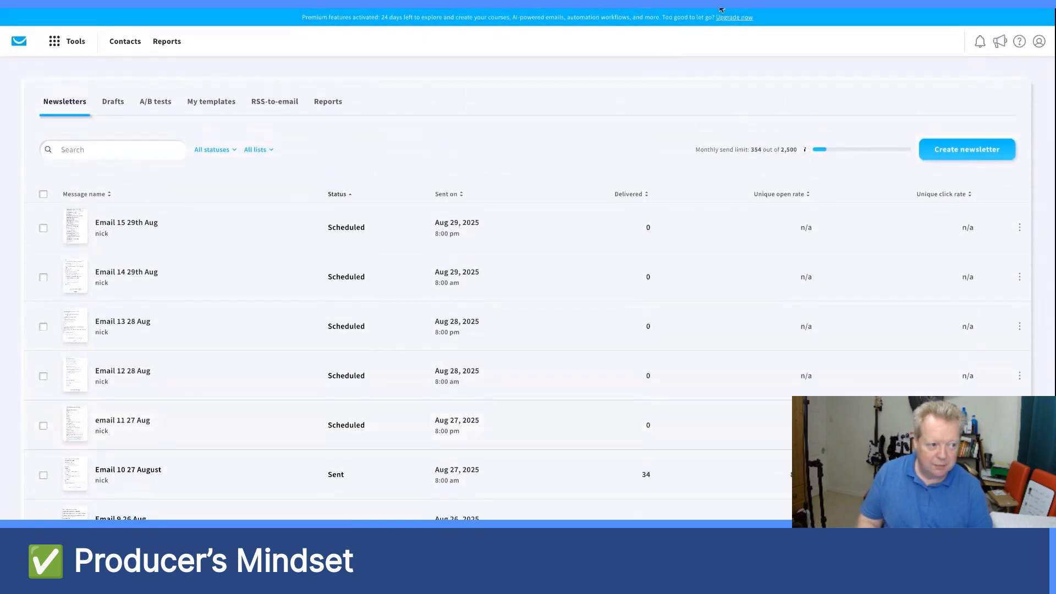